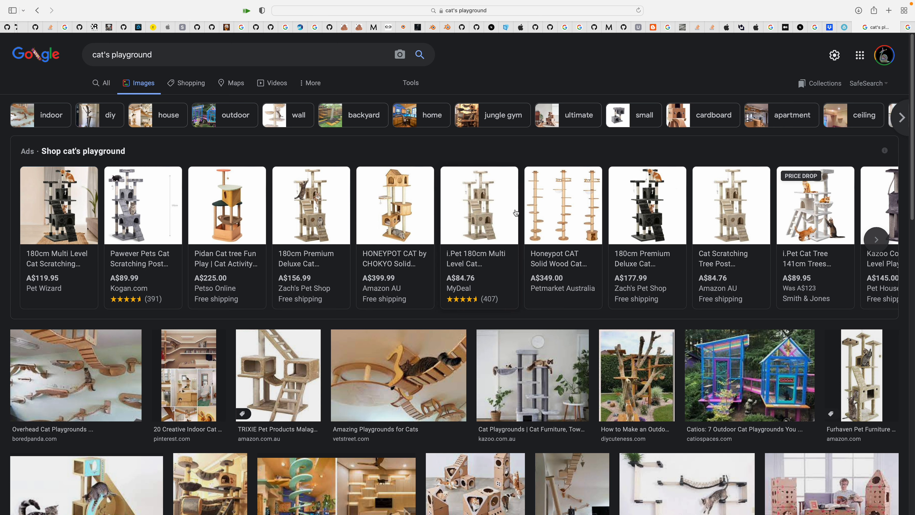
Look through the image results for cat's playground and preview the vetstreet.com picture of amazing playgrounds for cats.
click(545, 208)
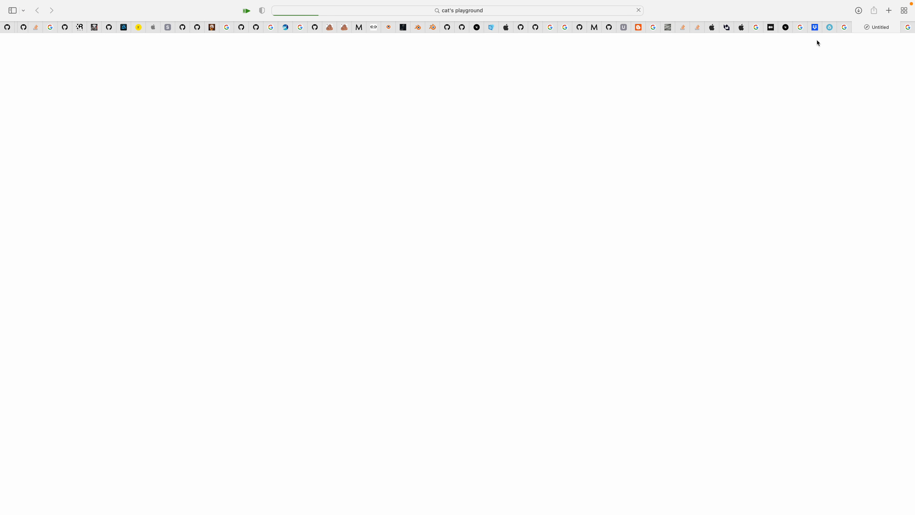
click(844, 27)
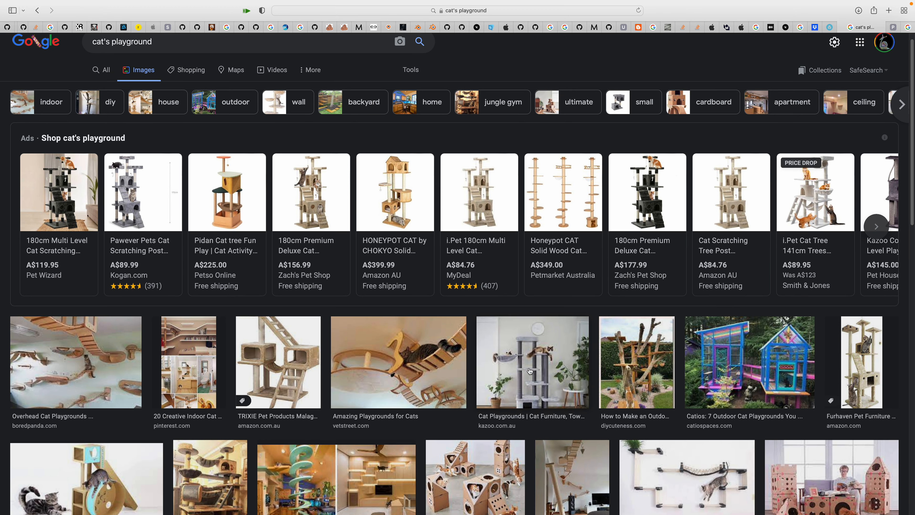
scroll(529, 371, down, 5)
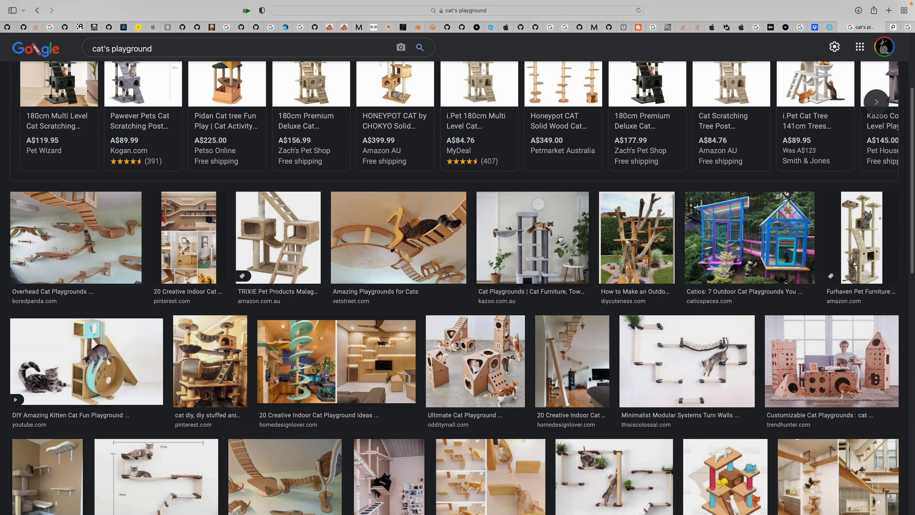
scroll(525, 361, down, 7)
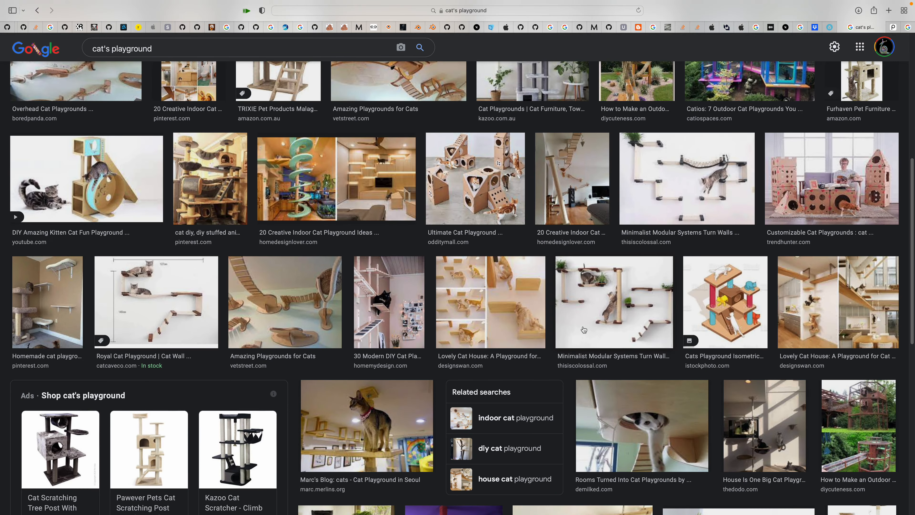
scroll(415, 261, down, 1)
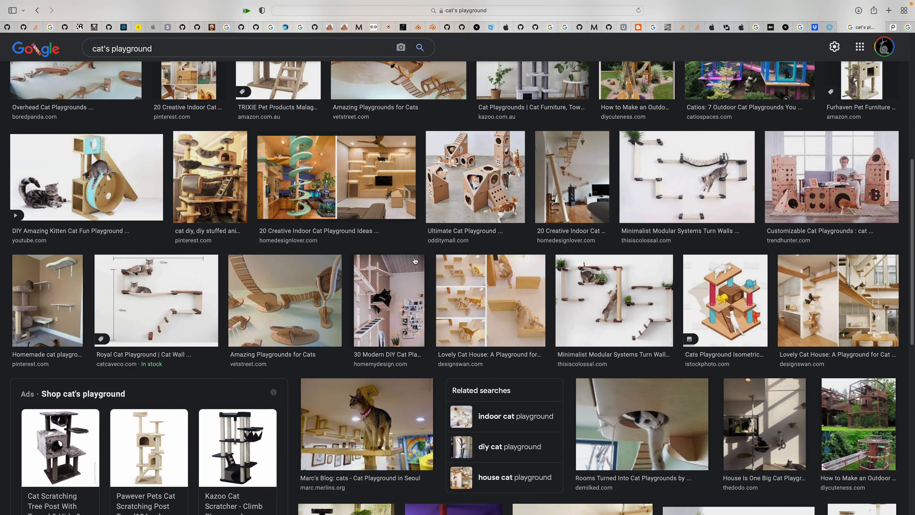
click(313, 282)
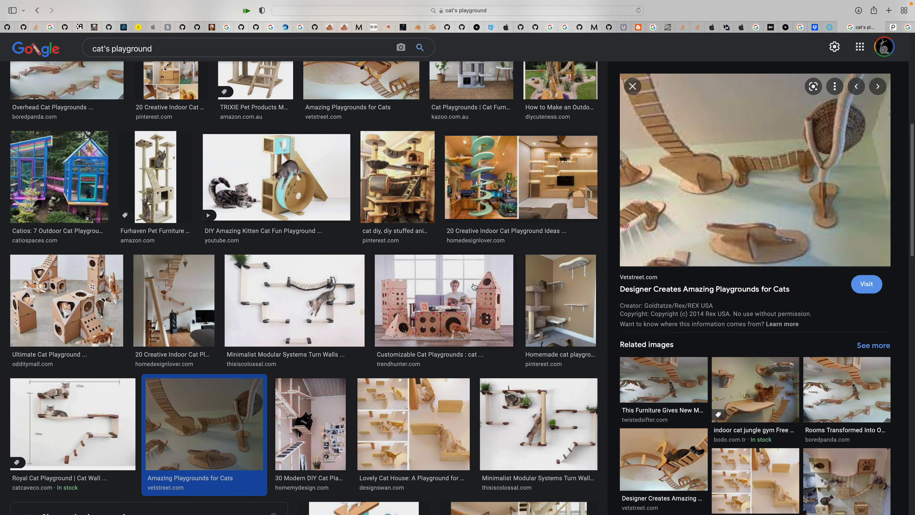
Switch to VrLand and walk the avatar around the spiral structure surrounded by flower and fossil pictures.
key(ctrl+Left)
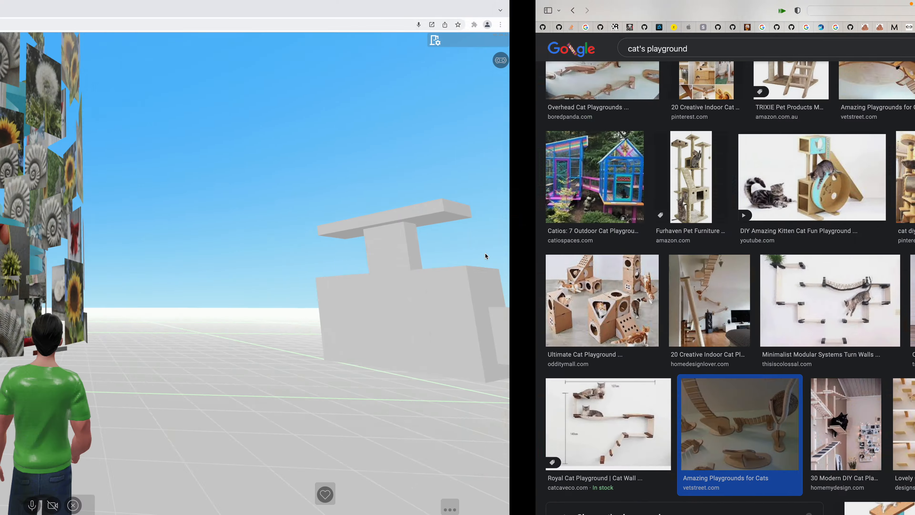
key(w)
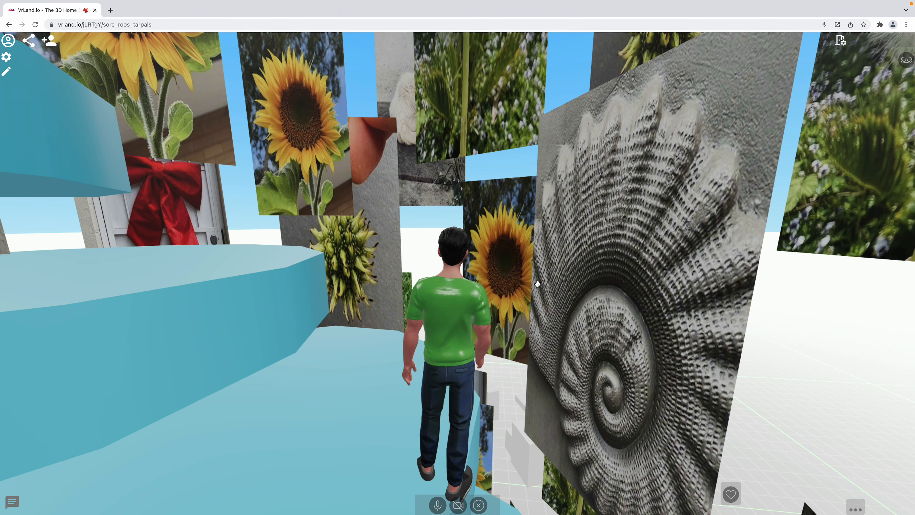
drag(537, 284, 525, 303)
key(space)
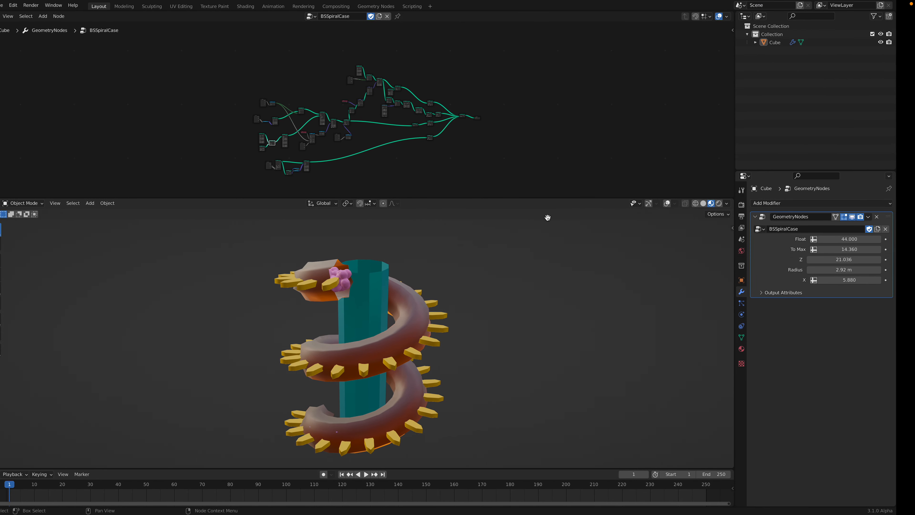
Switch to Blender, enlarge the node editor and examine the spiral tube with its yellow spikes and central column.
middle_drag(465, 280, 441, 234)
drag(453, 197, 454, 206)
scroll(469, 178, up, 7)
middle_drag(508, 153, 514, 146)
drag(564, 206, 694, 231)
click(686, 242)
middle_drag(516, 333, 334, 375)
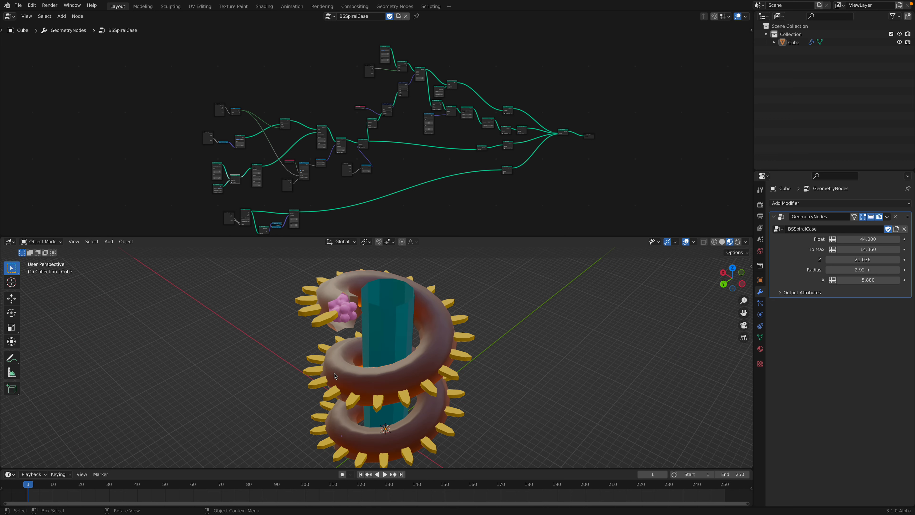
middle_drag(377, 312, 431, 305)
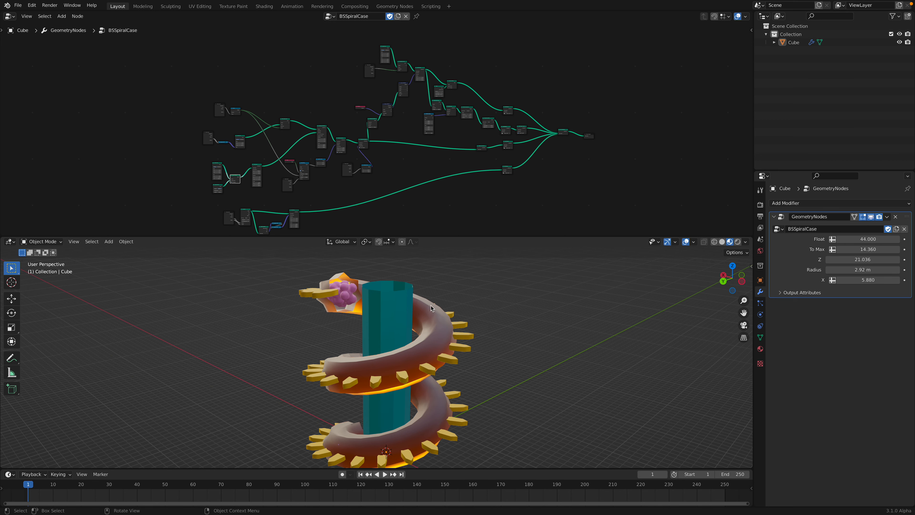
Examine the end of the BSSpiralCase node tree, where the branches meet in Join Geometry before the Group Output.
scroll(466, 132, up, 2)
scroll(466, 132, up, 3)
drag(643, 183, 636, 184)
drag(698, 193, 694, 191)
middle_drag(622, 150, 646, 165)
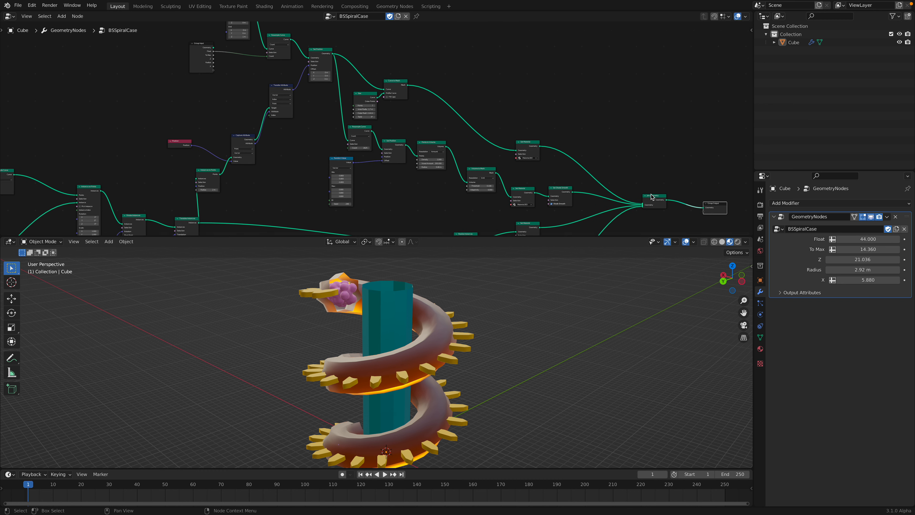
scroll(634, 184, down, 5)
middle_drag(445, 330, 361, 352)
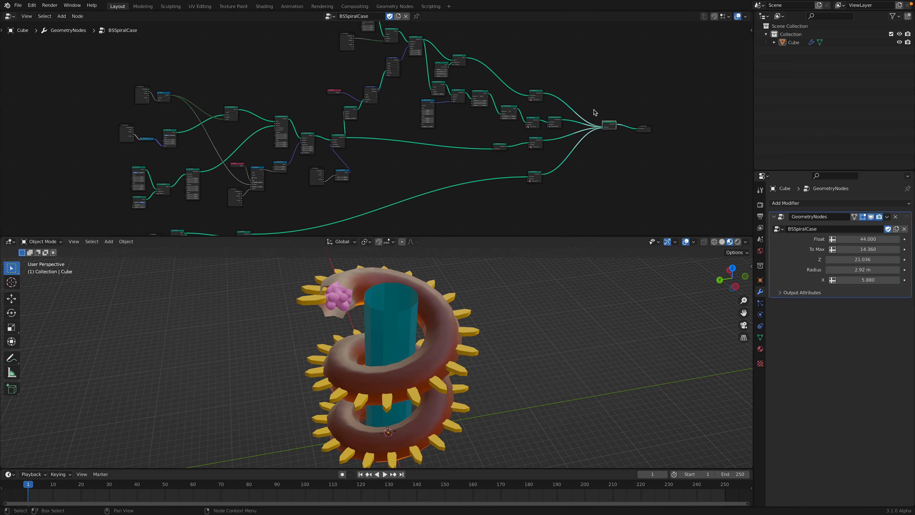
Mute the links into Join Geometry except the lowest one, isolating the central column.
ctrl+alt+right_drag(609, 181, 607, 179)
scroll(590, 129, up, 4)
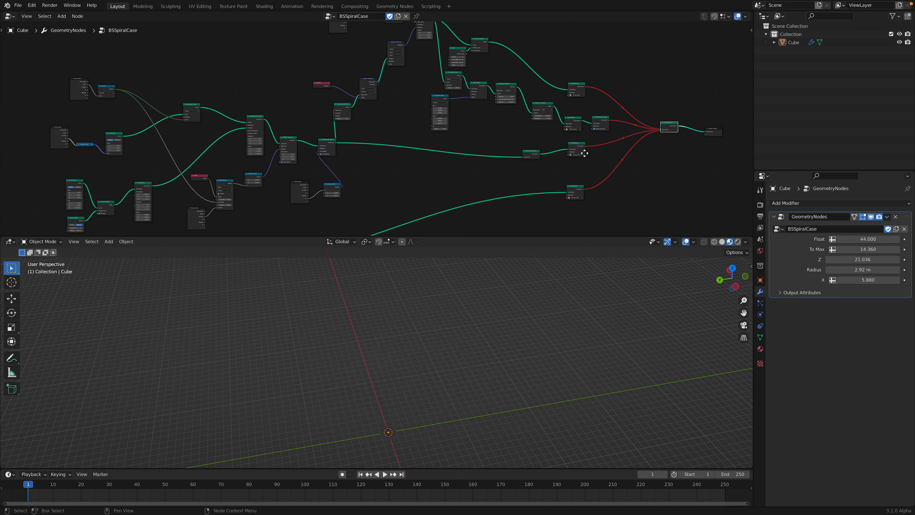
ctrl+alt+right_drag(549, 160, 534, 188)
scroll(535, 187, down, 4)
middle_drag(534, 187, 574, 115)
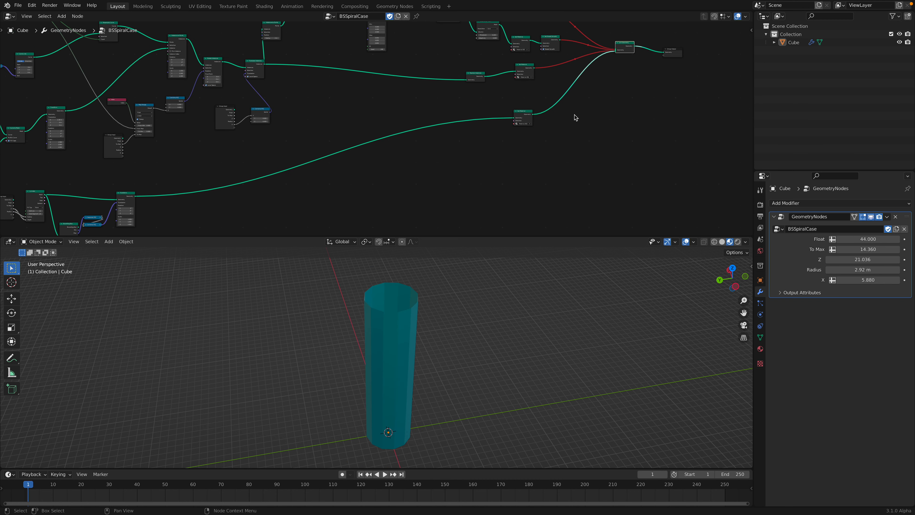
ctrl+alt+right_drag(565, 99, 564, 102)
ctrl+alt+right_drag(553, 95, 545, 127)
Examine the column's node branch from Group Input through Cylinder and Bounding Box to Transform.
middle_drag(476, 123, 555, 95)
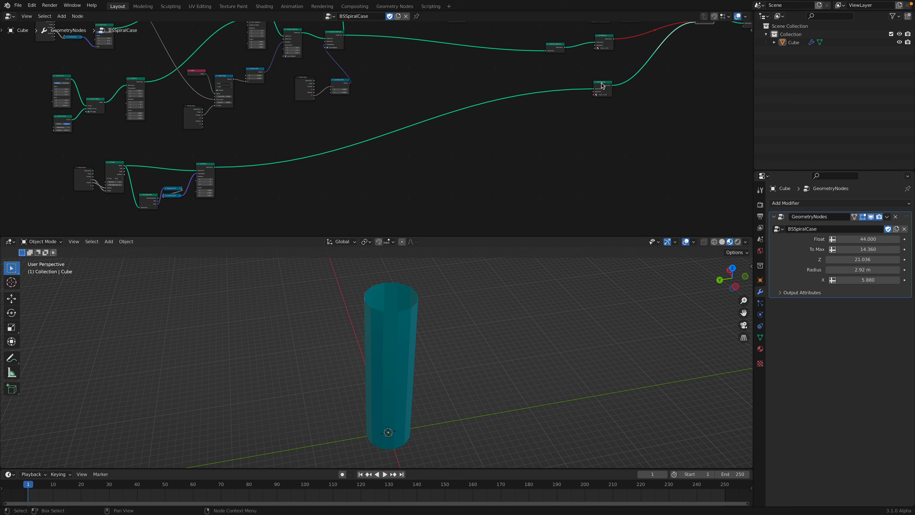
middle_drag(337, 153, 429, 138)
scroll(389, 130, up, 4)
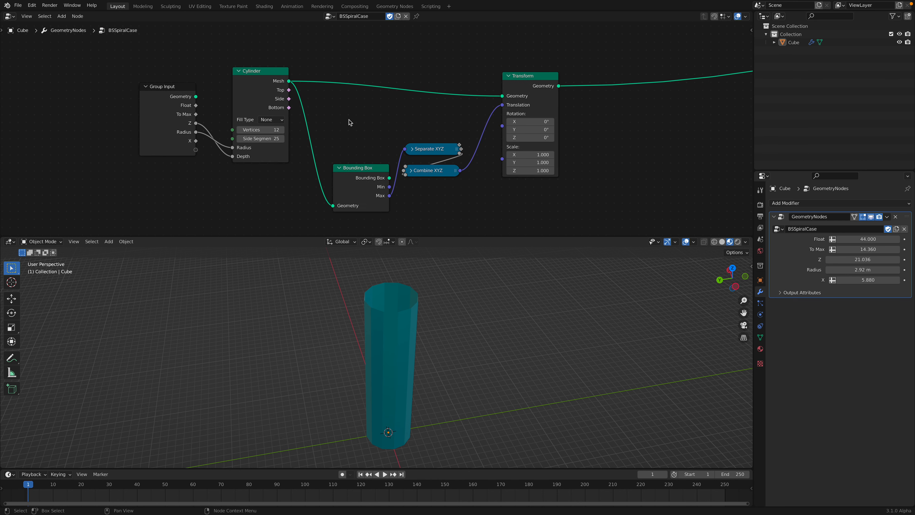
drag(180, 99, 154, 91)
drag(257, 86, 253, 85)
scroll(419, 133, down, 2)
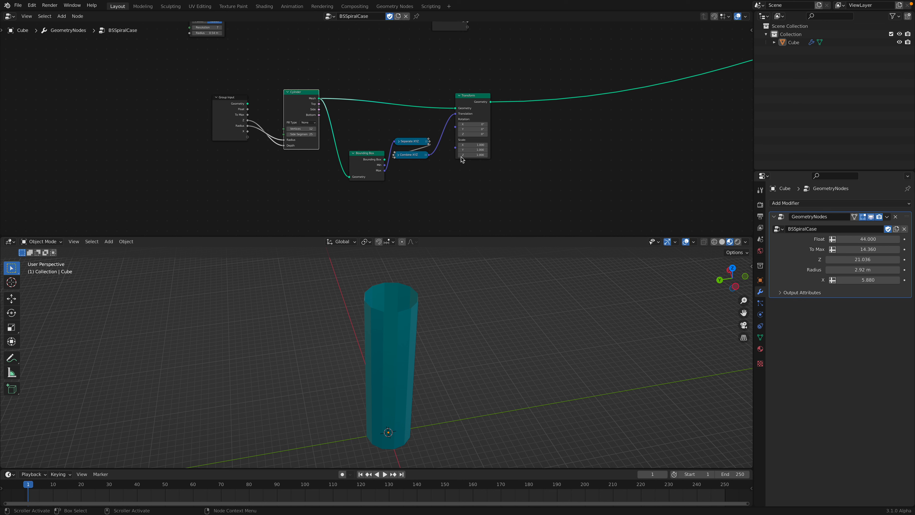
middle_drag(463, 159, 395, 173)
middle_drag(373, 288, 403, 279)
scroll(288, 138, up, 4)
middle_drag(257, 137, 315, 123)
scroll(209, 152, up, 1)
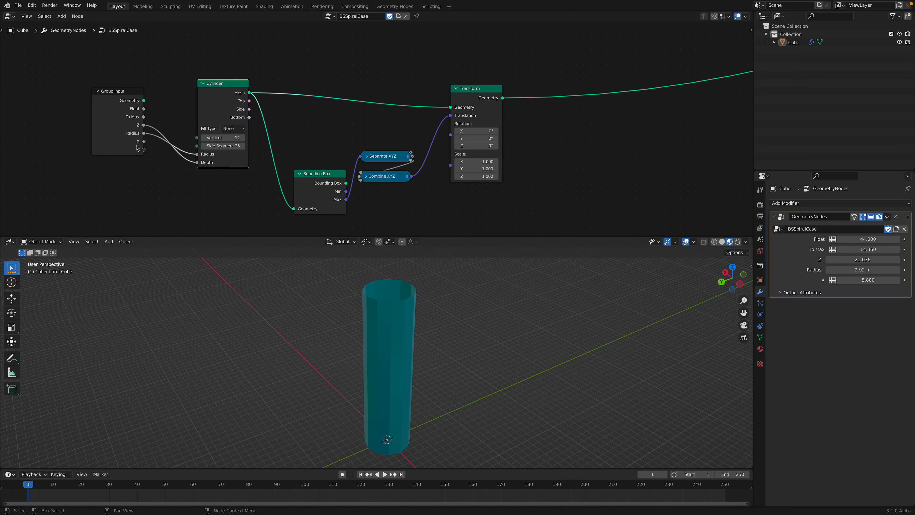
Unmute all branches into Join Geometry and set the modifier's Float to 40.980, To Max 16.100, Z 18.956, Radius 2.46 m and X 7.160.
mouse_move(853, 269)
mouse_down()
mouse_move(829, 270)
mouse_move(842, 280)
mouse_up()
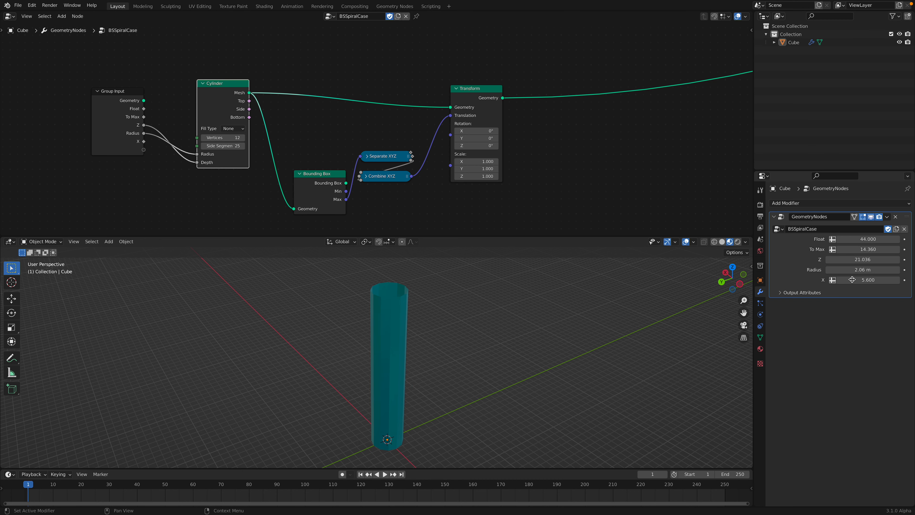
scroll(591, 171, down, 6)
ctrl+right_drag(565, 70, 551, 92)
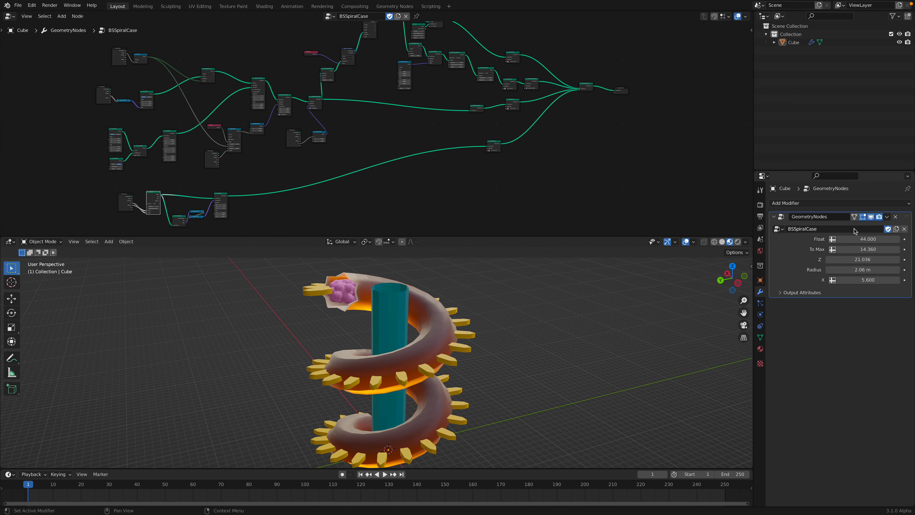
drag(864, 239, 843, 238)
drag(864, 249, 861, 279)
Examine how the Bounding Box, Separate XYZ and Combine XYZ nodes drive the column's Transform translation.
scroll(413, 144, up, 4)
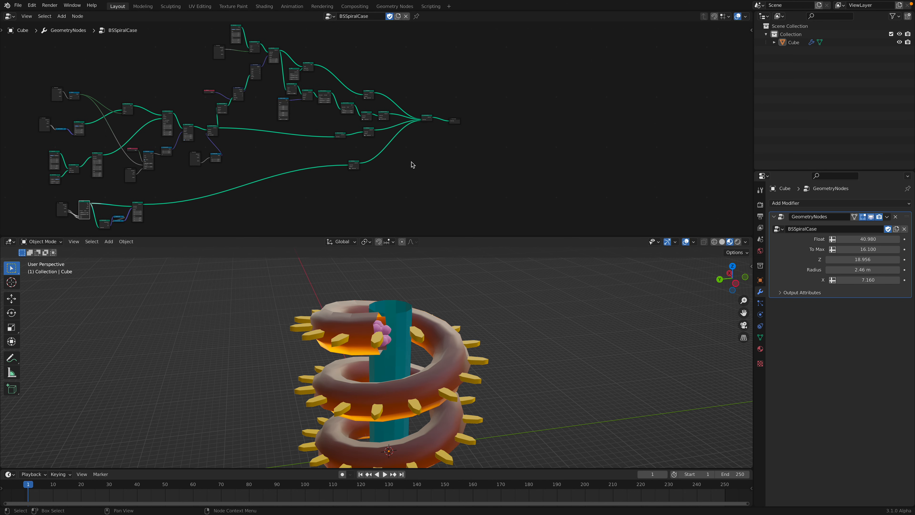
middle_drag(207, 124, 542, 118)
scroll(541, 118, up, 5)
scroll(543, 118, up, 3)
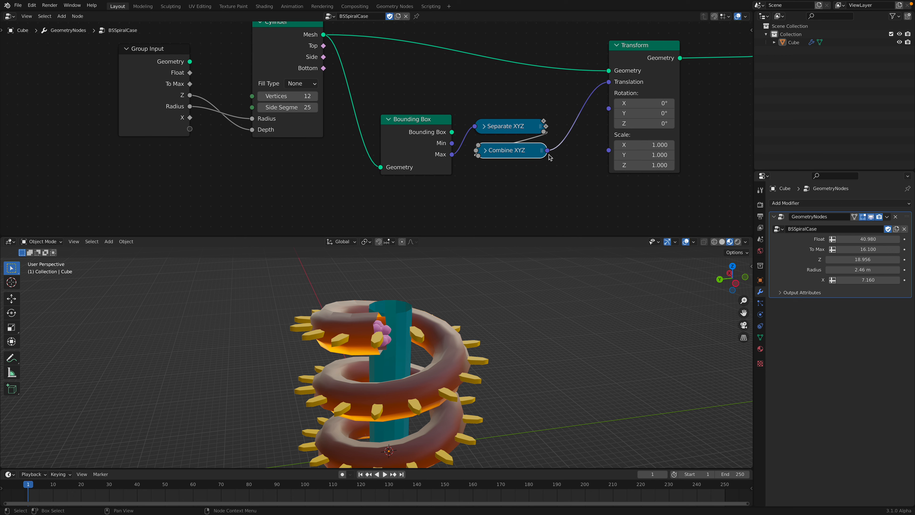
middle_drag(464, 150, 451, 127)
scroll(485, 331, down, 2)
middle_drag(486, 331, 449, 310)
middle_drag(381, 362, 355, 389)
click(396, 110)
scroll(422, 145, down, 1)
drag(274, 70, 276, 64)
middle_drag(426, 345, 444, 339)
middle_drag(645, 127, 589, 132)
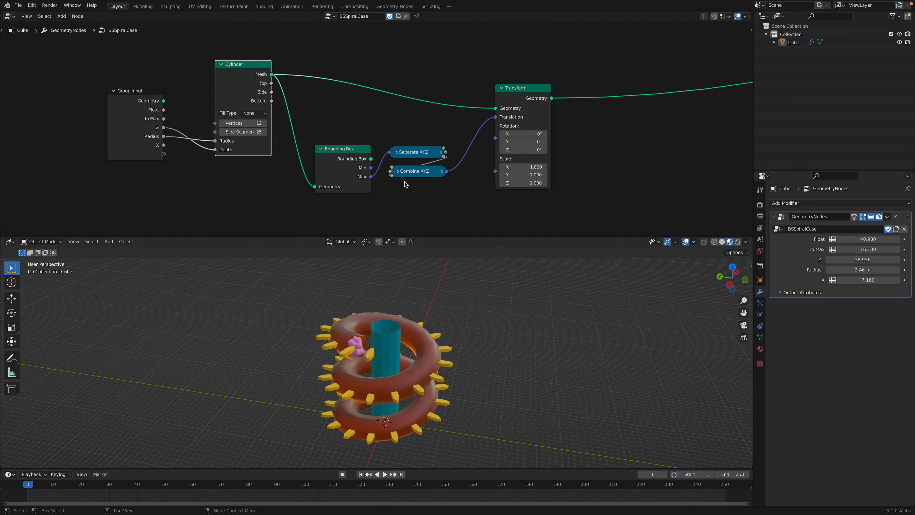
Mute the column, tube and pink bead links into Join Geometry so only the yellow spikes remain active.
scroll(391, 182, down, 11)
middle_drag(725, 60, 313, 226)
ctrl+alt+right_drag(613, 124, 638, 144)
middle_drag(614, 129, 515, 156)
scroll(533, 154, up, 3)
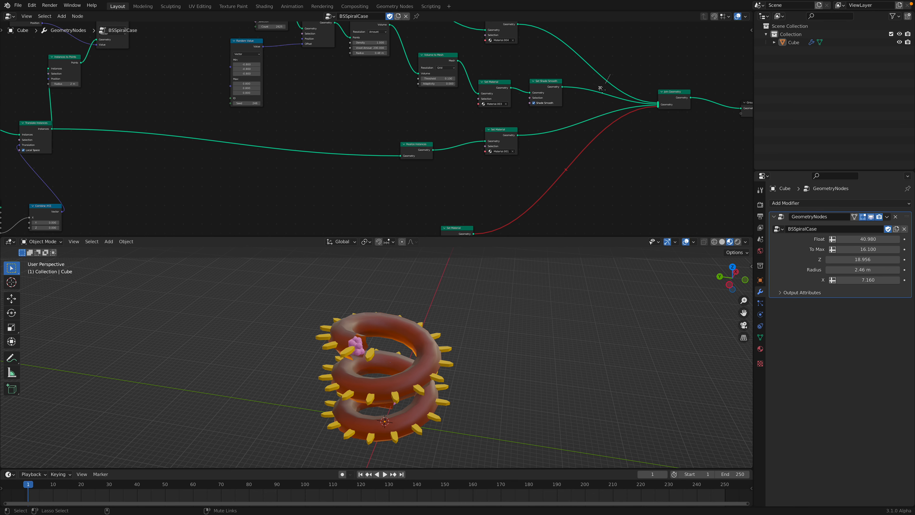
ctrl+alt+right_drag(603, 84, 607, 99)
ctrl+alt+right_drag(556, 124, 552, 134)
key(ctrl+z)
Set the spike profile's Curve Circle radius to 0.7 m and its Curve Line end Z to 1.48 m.
scroll(404, 174, down, 1)
middle_drag(57, 159, 384, 141)
scroll(384, 141, down, 1)
middle_drag(425, 342, 405, 323)
middle_drag(385, 123, 629, 70)
scroll(362, 102, up, 3)
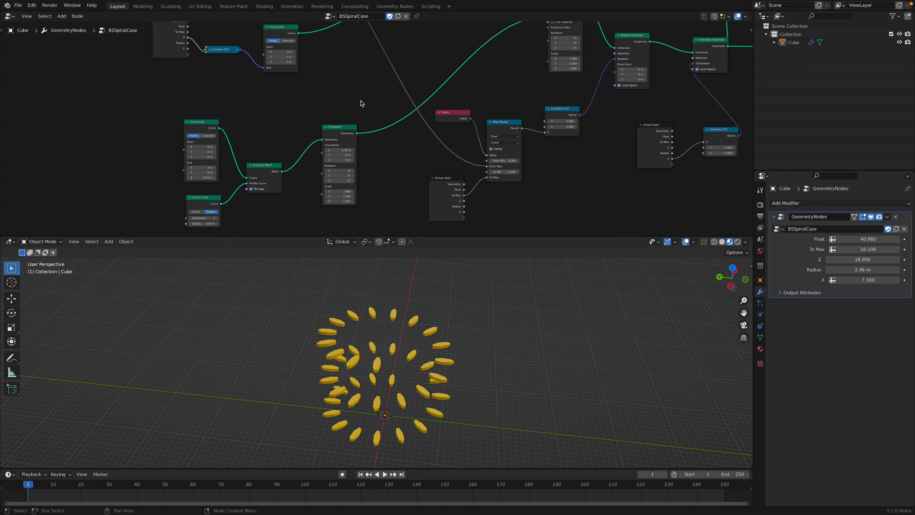
middle_drag(374, 113, 378, 68)
scroll(399, 129, down, 6)
scroll(400, 132, up, 3)
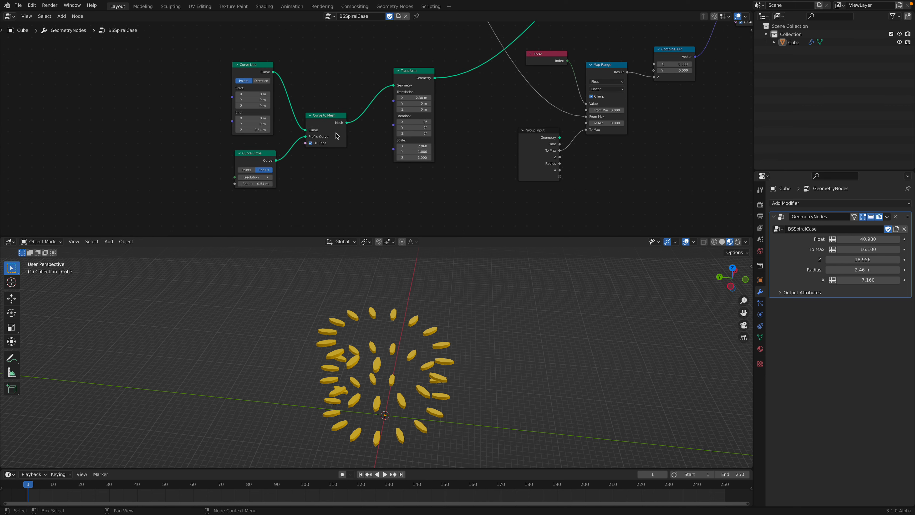
mouse_move(254, 183)
mouse_down()
mouse_move(284, 184)
mouse_move(254, 184)
mouse_up()
scroll(249, 162, up, 2)
mouse_move(241, 131)
mouse_down()
mouse_move(257, 130)
mouse_move(228, 130)
mouse_up()
middle_drag(378, 324, 375, 292)
click(329, 119)
Adjust the X scale of the spikes' Transform node and shift the node slightly.
scroll(378, 140, down, 2)
middle_drag(386, 127, 341, 181)
drag(378, 132, 378, 148)
key(ctrl+z)
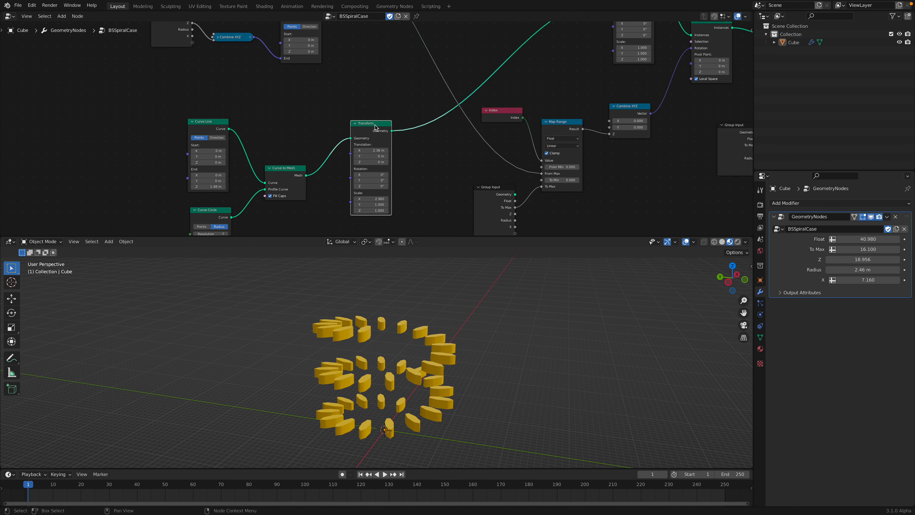
drag(376, 198, 409, 198)
drag(373, 137, 363, 141)
scroll(336, 139, up, 4)
scroll(336, 141, down, 2)
Enlarge the node editor area downward to show more of the spike node branch.
drag(564, 58, 536, 65)
drag(397, 236, 396, 322)
middle_drag(345, 244, 399, 206)
scroll(399, 207, down, 1)
Rearrange the spike branch's Transform, Curve to Mesh, Curve Line and Curve Circle nodes into a compact group.
drag(388, 201, 400, 180)
drag(328, 230, 346, 200)
drag(270, 192, 296, 159)
drag(271, 266, 290, 237)
middle_drag(289, 237, 295, 262)
scroll(293, 248, up, 2)
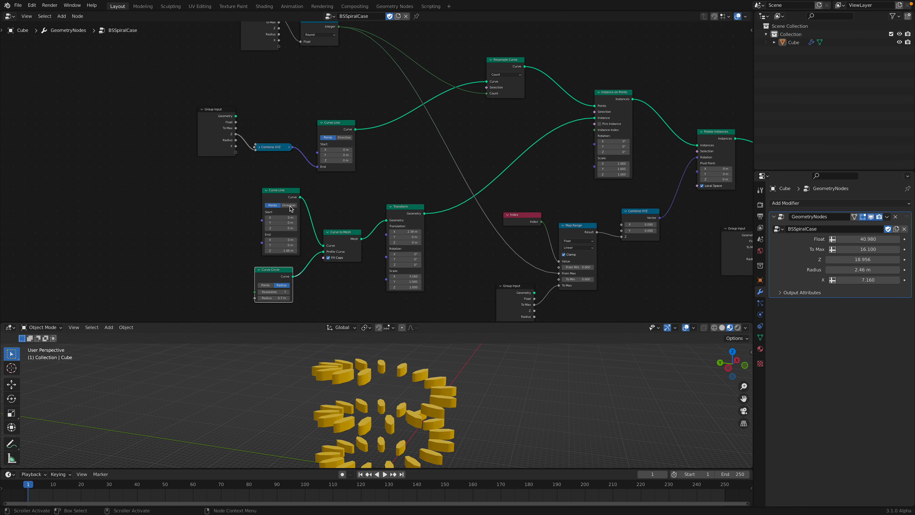
drag(289, 203, 282, 205)
drag(344, 237, 339, 242)
drag(398, 207, 395, 208)
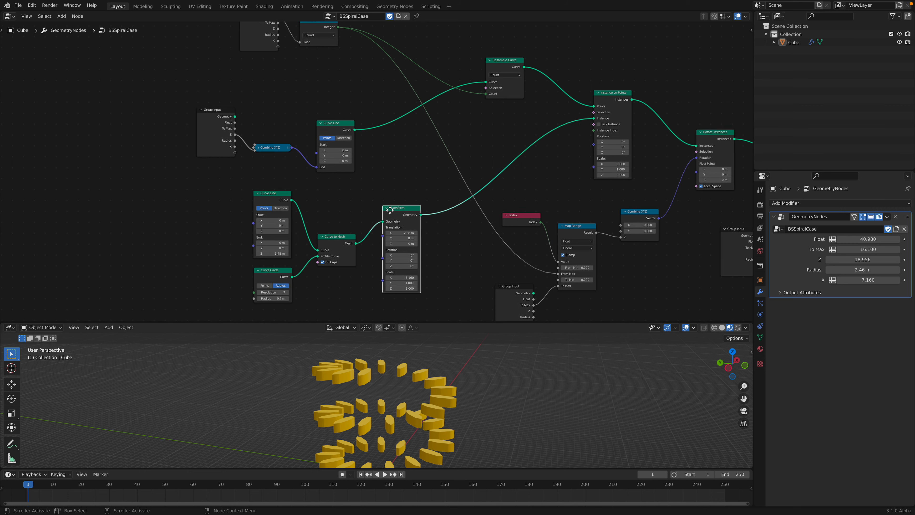
Set the X translation of the spikes' Transform node to 0 m and check the spikes' placement.
middle_drag(413, 219, 388, 233)
mouse_move(378, 246)
mouse_down()
mouse_move(493, 245)
mouse_move(365, 246)
mouse_up()
middle_drag(450, 391, 471, 412)
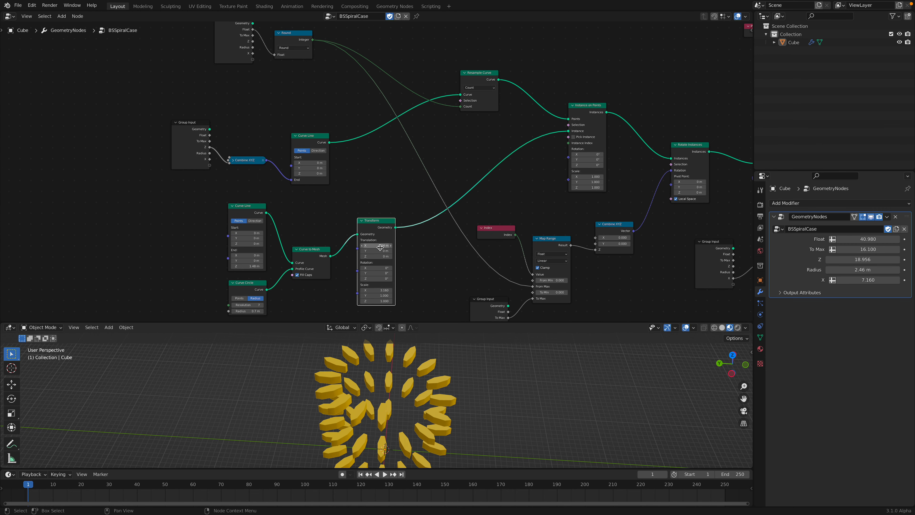
text(0)
key(Return)
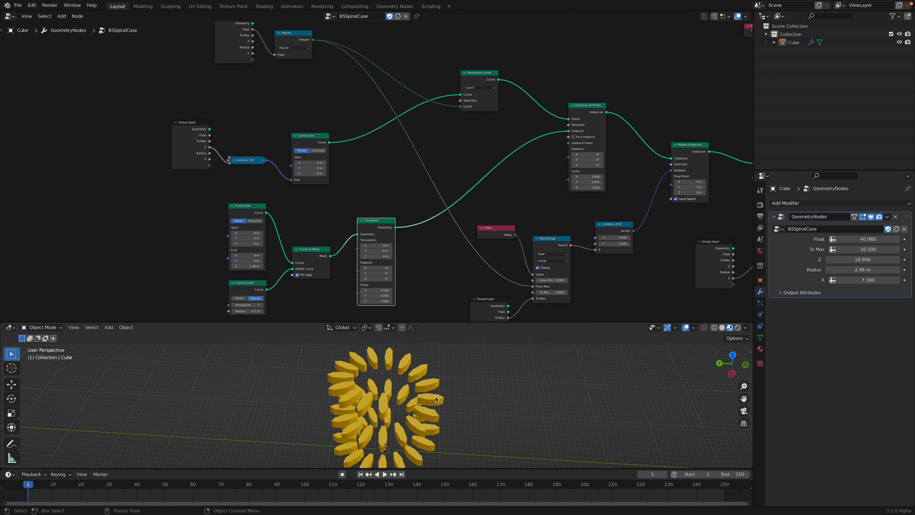
middle_drag(436, 399, 439, 431)
drag(375, 245, 377, 245)
Reposition the Rotate Instances and Translate Instances nodes together with their Combine XYZ and Group Input nodes.
middle_drag(429, 227, 347, 215)
middle_drag(605, 169, 547, 166)
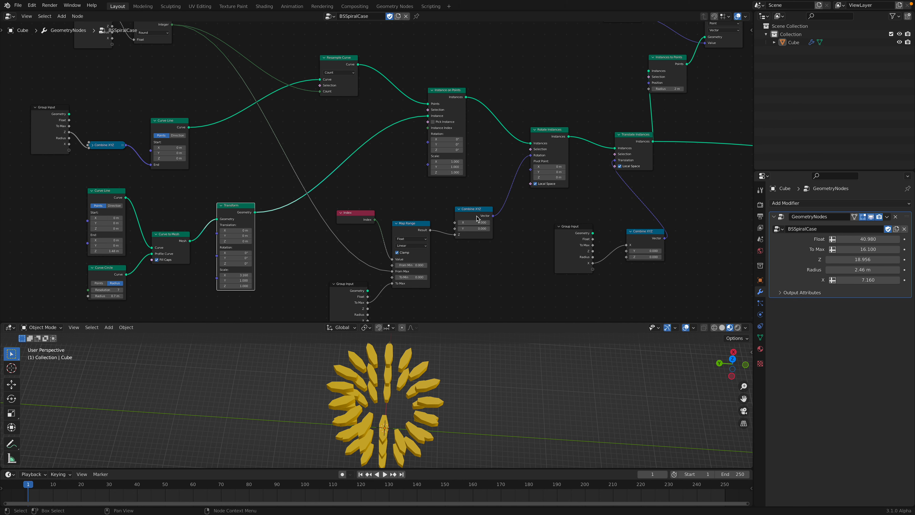
drag(477, 216, 490, 203)
drag(539, 139, 535, 139)
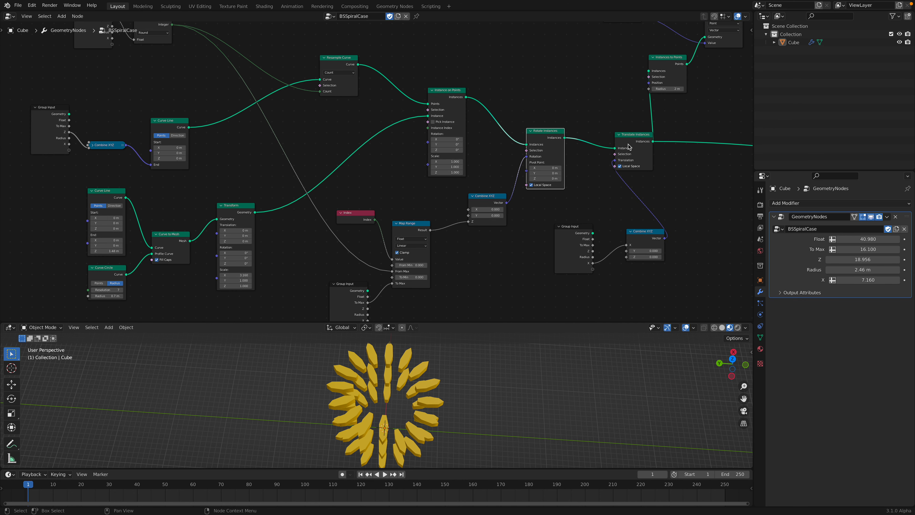
drag(628, 147, 629, 149)
drag(585, 230, 565, 231)
drag(657, 236, 590, 236)
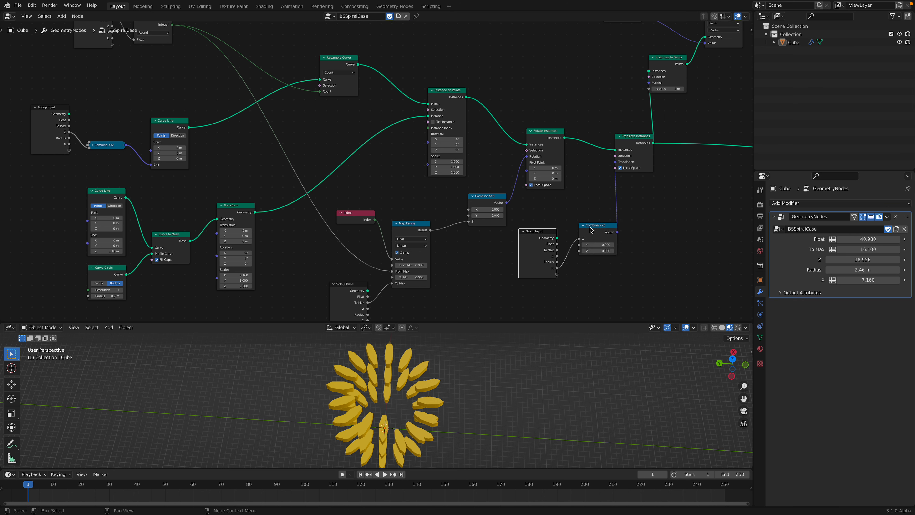
Try manual translation values on Translate Instances with its Combine XYZ link muted, and re-enable the link.
middle_drag(476, 358, 574, 341)
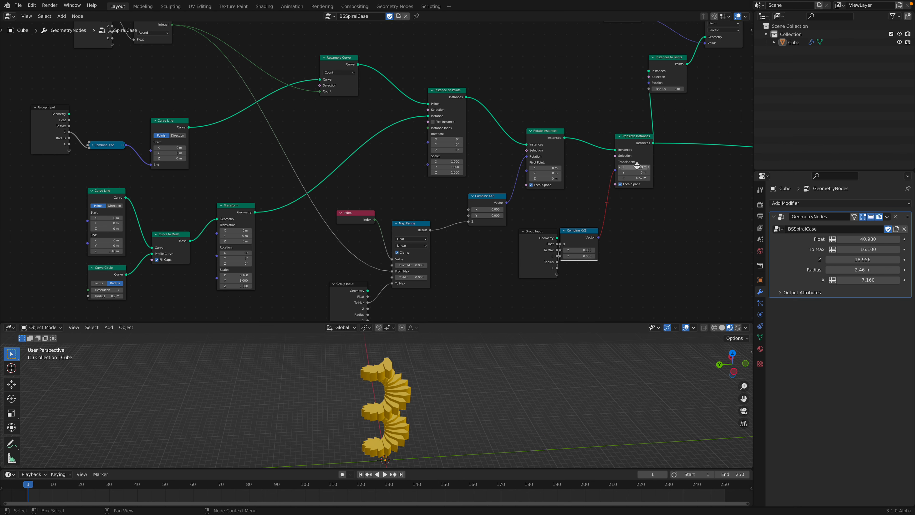
drag(585, 232, 564, 233)
mouse_move(599, 208)
ctrl+alt+right_down()
mouse_move(619, 219)
mouse_move(643, 172)
ctrl+alt+right_up()
mouse_move(639, 167)
mouse_down()
mouse_move(617, 177)
mouse_move(648, 167)
mouse_move(627, 167)
mouse_move(654, 166)
mouse_move(636, 169)
mouse_up()
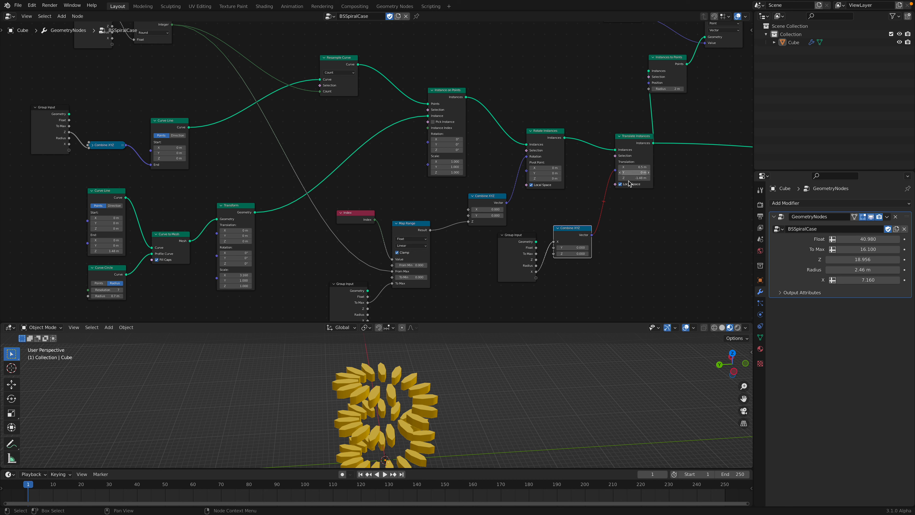
ctrl+alt+right_drag(614, 228, 615, 229)
drag(582, 228, 583, 236)
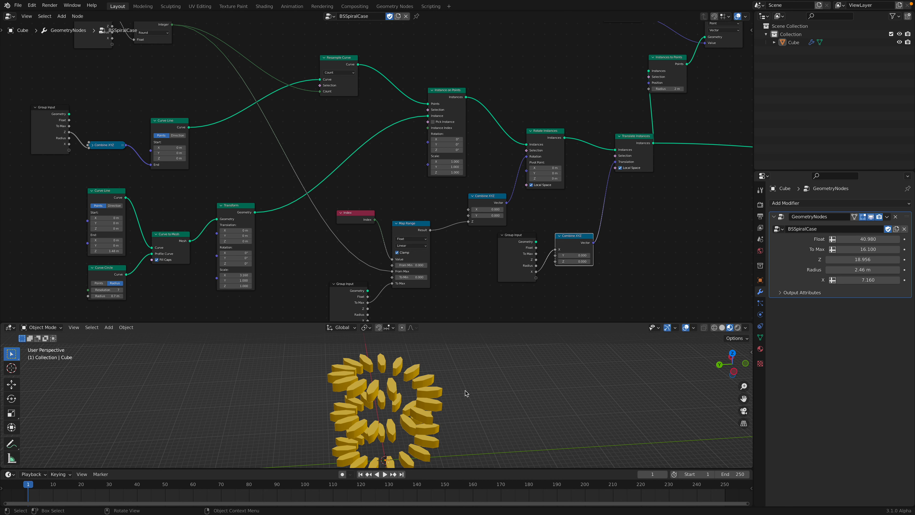
middle_drag(467, 390, 366, 409)
middle_drag(368, 365, 368, 372)
Rearrange the upper Group Input, Round, Combine XYZ and Curve Line nodes that feed the Resample Curve node.
middle_drag(337, 140, 381, 166)
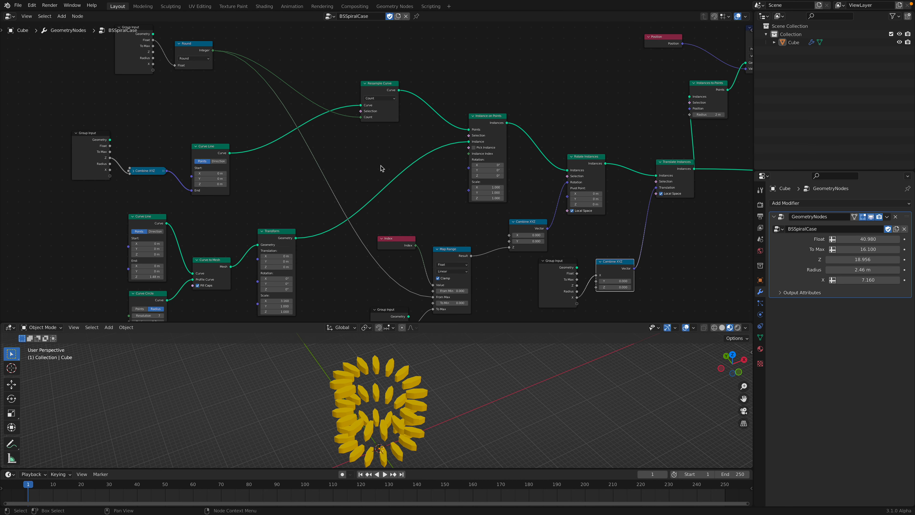
middle_drag(222, 96, 244, 125)
drag(385, 115, 389, 129)
drag(221, 77, 240, 67)
click(165, 56)
drag(166, 56, 184, 39)
click(246, 144)
drag(239, 175, 270, 134)
drag(179, 198, 216, 149)
drag(271, 141, 257, 128)
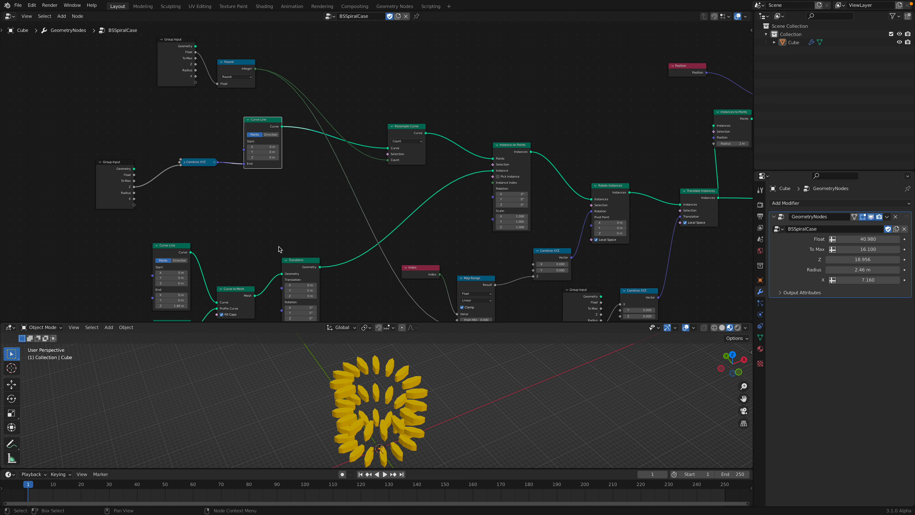
Reposition the Resample Curve node between the upper Curve Line and Instance on Points.
middle_drag(289, 222, 287, 196)
click(296, 232)
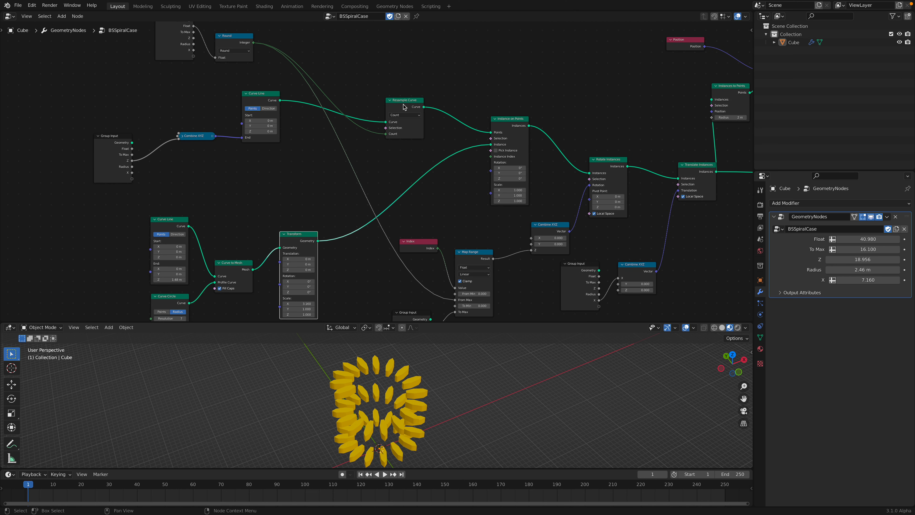
drag(404, 106, 405, 123)
scroll(364, 138, up, 1)
click(247, 102)
middle_drag(234, 99, 219, 79)
click(387, 95)
click(369, 119)
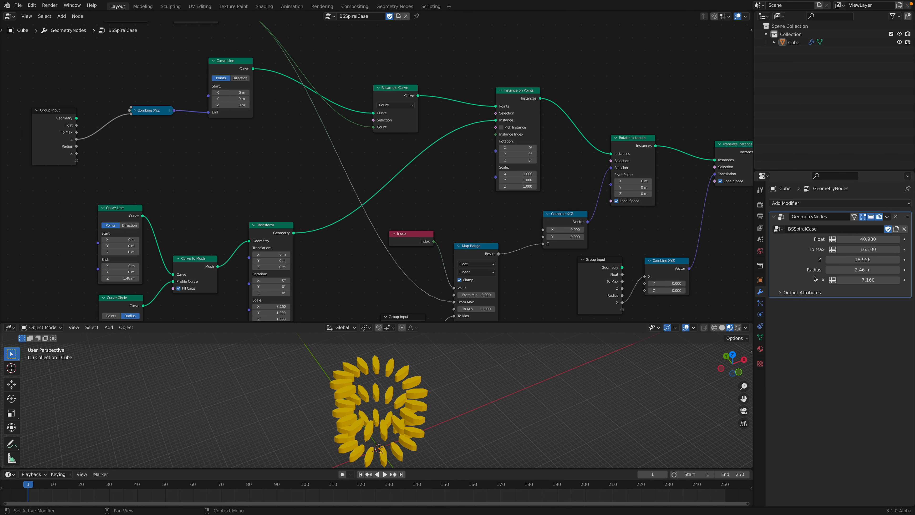
drag(402, 100, 397, 94)
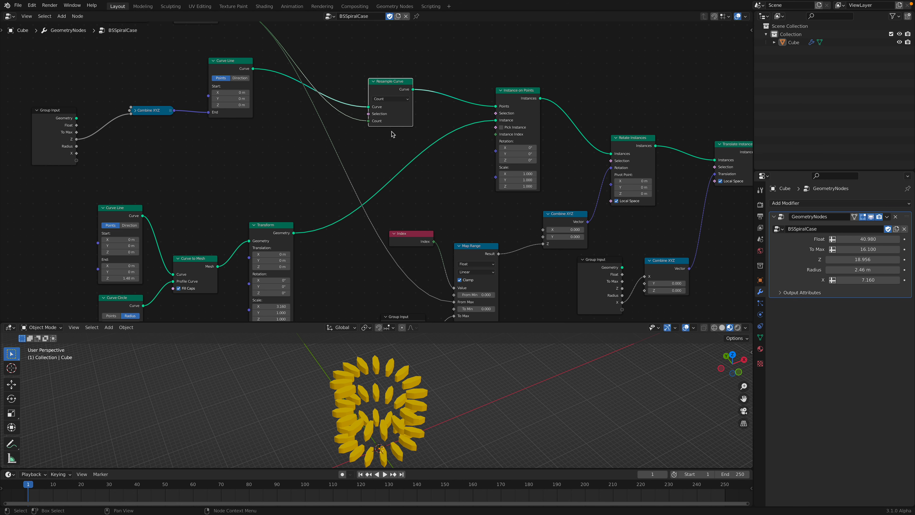
Set the modifier's Float value to 66.940 and move Instance on Points closer to Resample Curve.
middle_drag(392, 134, 432, 184)
middle_drag(460, 126, 421, 63)
drag(862, 240, 907, 240)
drag(520, 95, 482, 104)
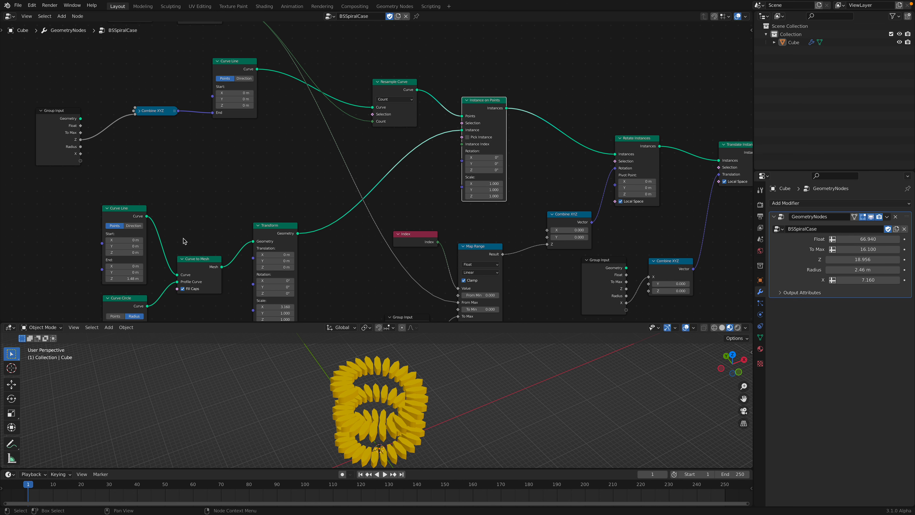
Tidy the spike shape's Curve Line, Curve Circle and Curve to Mesh nodes into a compact group.
middle_drag(183, 240, 184, 203)
drag(128, 172, 123, 154)
drag(134, 259, 128, 244)
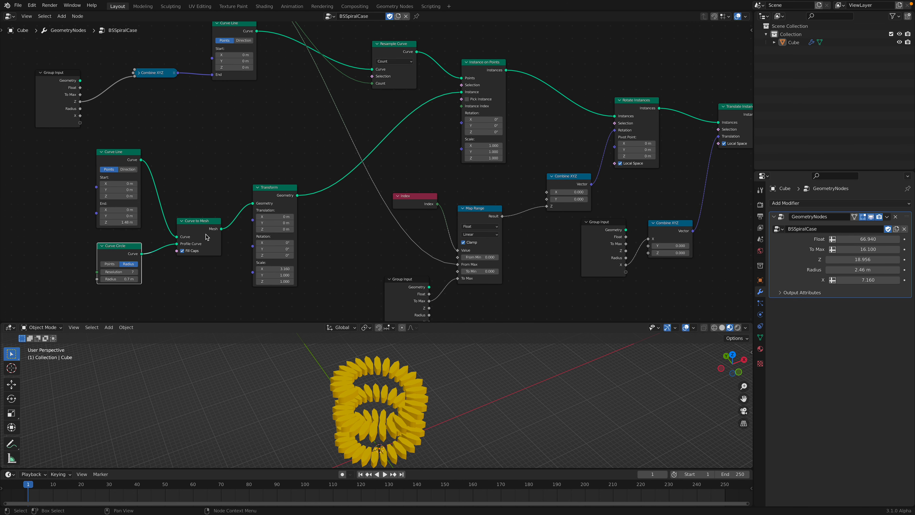
drag(207, 237, 199, 228)
scroll(176, 193, right, 3)
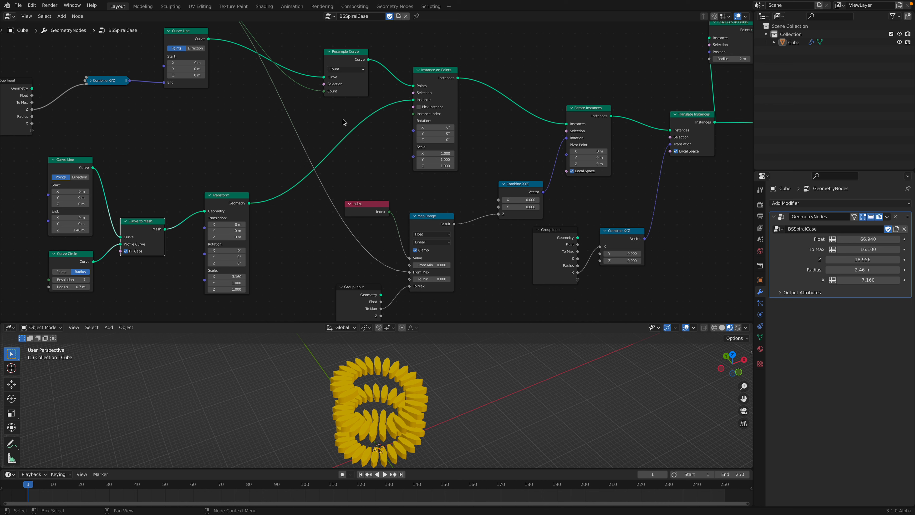
Adjust the spacing of the Instance on Points, Rotate Instances and Translate Instances nodes along the main chain.
drag(438, 78, 436, 78)
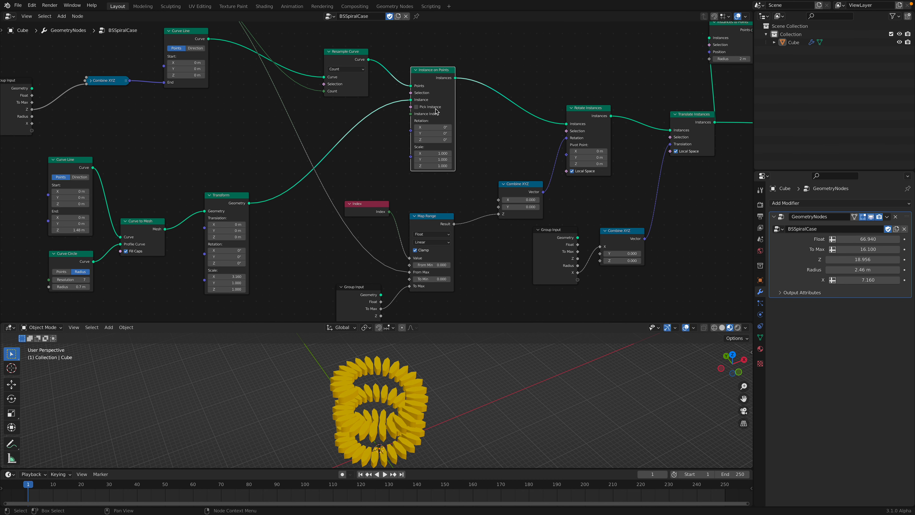
middle_drag(450, 119, 372, 121)
drag(349, 76, 344, 79)
middle_drag(319, 118, 273, 120)
drag(463, 112, 466, 119)
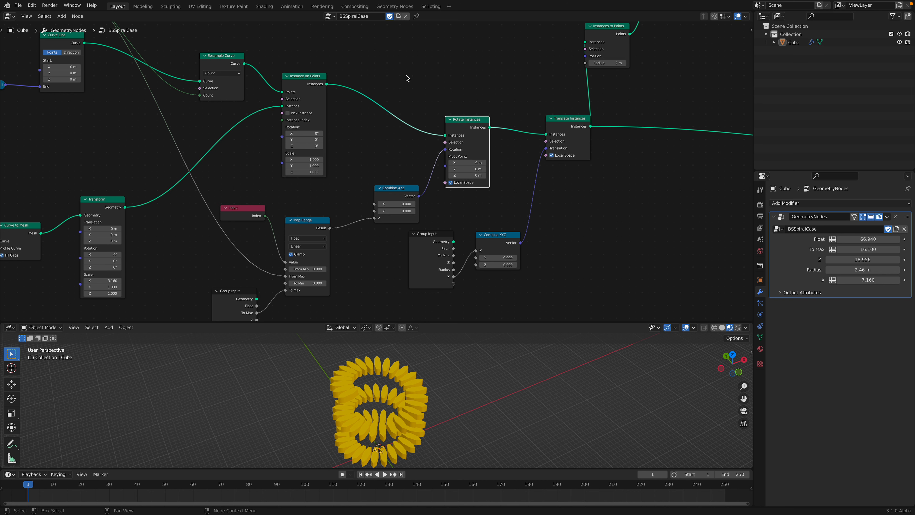
drag(568, 116, 565, 124)
middle_drag(590, 182, 630, 144)
drag(519, 83, 517, 88)
Move the Map Range node and its Combine XYZ node into place before the Rotate Instances rotation input.
drag(452, 149, 451, 130)
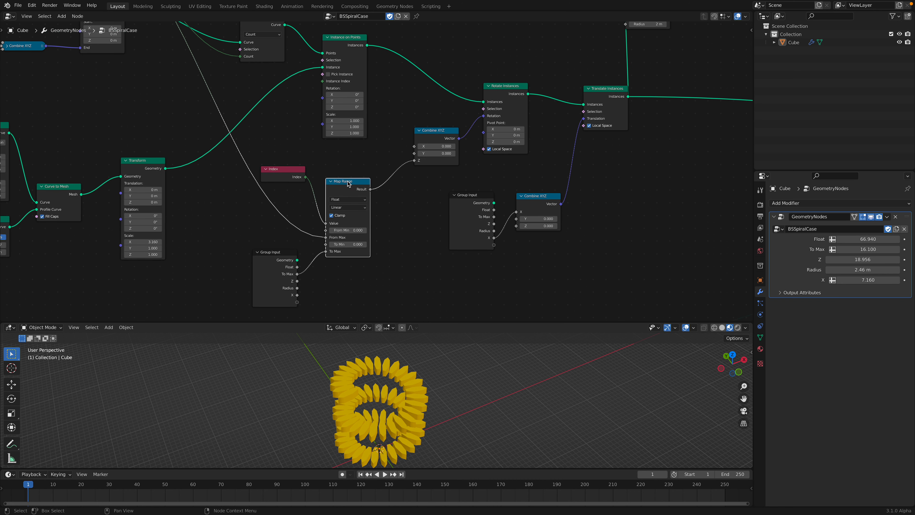
drag(347, 183, 358, 165)
drag(438, 142, 426, 144)
Mute the Combine XYZ link into Rotate Instances to check the unrotated spikes, and re-enable it.
ctrl+alt+right_drag(463, 123, 464, 132)
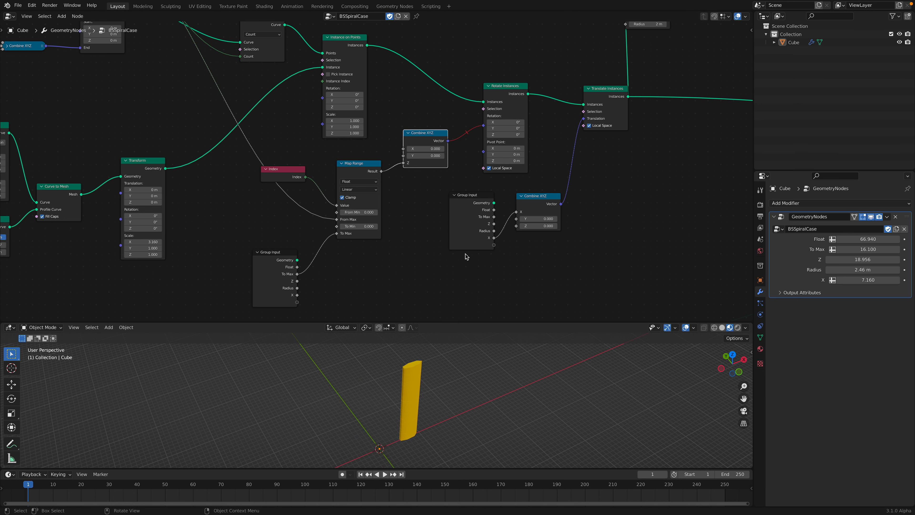
ctrl+alt+right_drag(468, 119, 465, 139)
middle_drag(433, 158, 448, 143)
drag(437, 122, 442, 125)
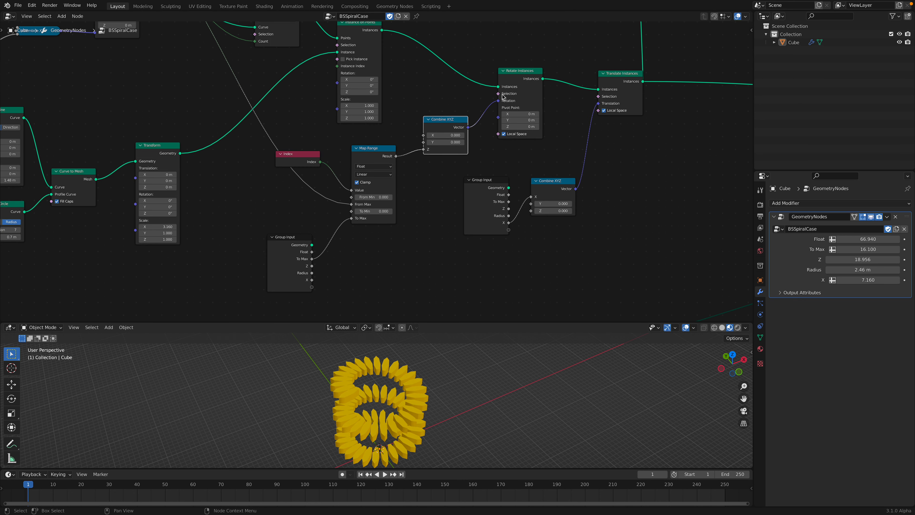
Bring the Group Input and Index nodes closer to the Map Range node.
middle_drag(365, 209, 379, 204)
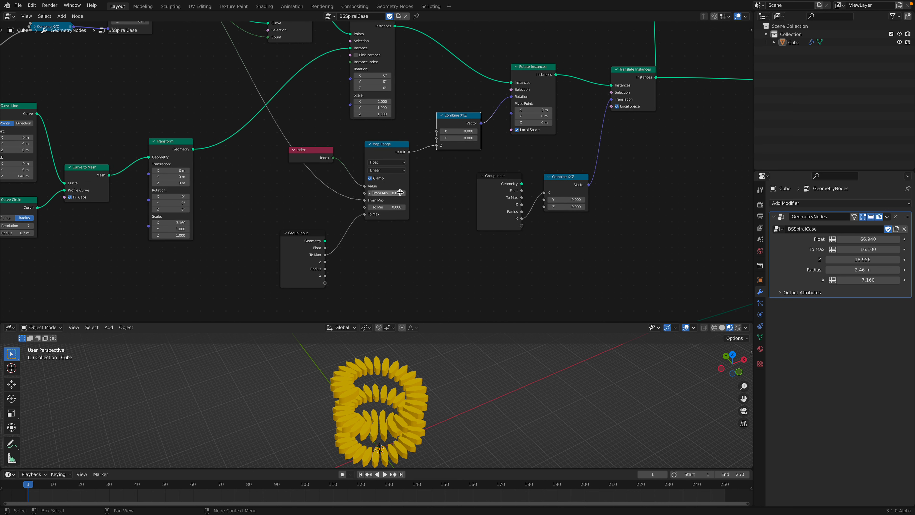
drag(303, 238, 317, 225)
middle_drag(317, 225, 348, 250)
drag(346, 175, 364, 163)
click(406, 167)
middle_drag(407, 167, 400, 170)
scroll(400, 170, up, 3)
drag(417, 176, 419, 171)
Examine the Map Range inputs and trace the From Max link back to its source node.
scroll(418, 169, up, 1)
middle_drag(418, 167, 398, 144)
scroll(385, 158, up, 1)
scroll(394, 165, down, 3)
scroll(399, 144, up, 2)
middle_drag(361, 200, 393, 214)
scroll(239, 74, down, 4)
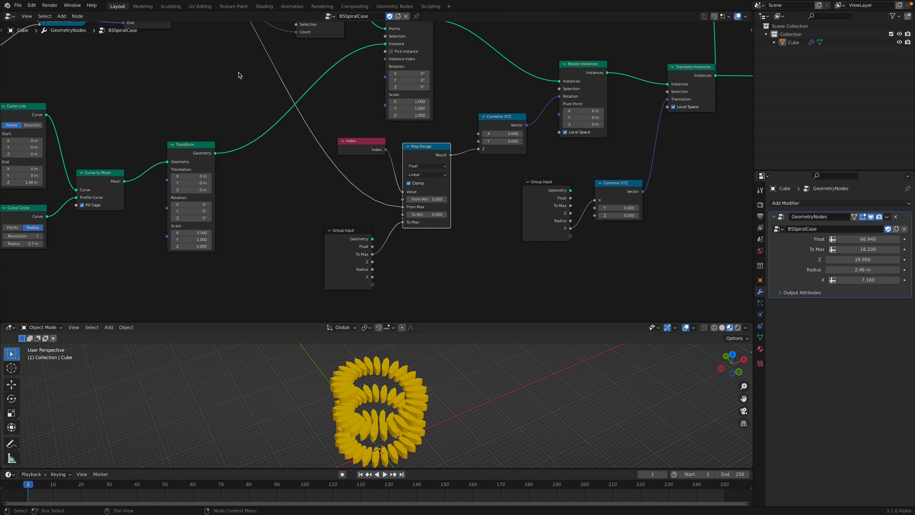
scroll(246, 93, down, 3)
middle_drag(270, 148, 282, 165)
middle_drag(257, 66, 289, 170)
click(209, 77)
middle_drag(339, 204, 297, 97)
scroll(401, 202, up, 3)
Move the Group Input node nearer to Map Range and set the modifier's To Max value to 12.840.
drag(346, 257, 354, 249)
middle_drag(381, 256, 366, 233)
scroll(350, 244, up, 2)
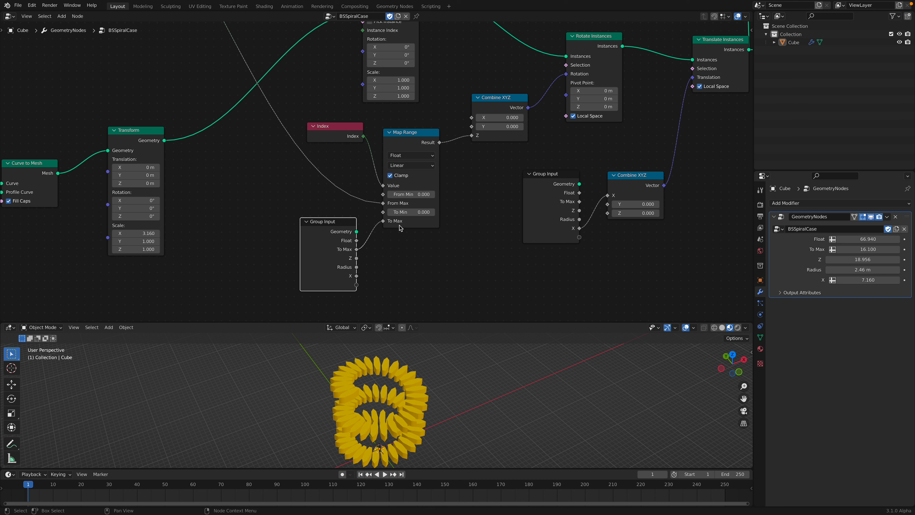
mouse_move(865, 249)
mouse_down()
mouse_move(886, 249)
mouse_move(861, 249)
mouse_move(871, 249)
mouse_up()
Reposition the Translate Instances node and follow its output towards Realize Instances.
scroll(534, 97, down, 3)
middle_drag(535, 96, 415, 157)
middle_drag(510, 139, 335, 146)
drag(357, 132, 348, 130)
middle_drag(364, 121, 269, 166)
scroll(391, 177, down, 2)
middle_drag(308, 187, 254, 192)
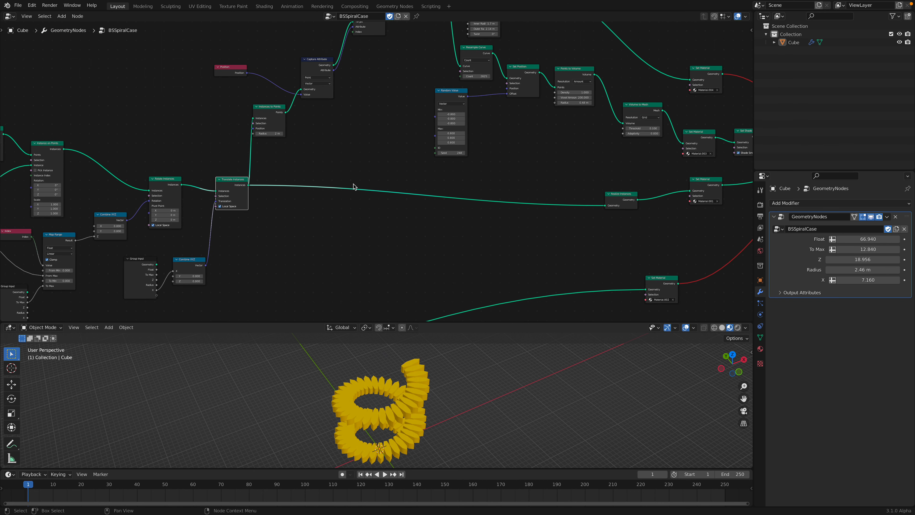
Align the Realize Instances node and the Material.001 Set Material node ahead of Join Geometry.
middle_drag(507, 198, 302, 188)
scroll(302, 189, up, 2)
middle_drag(557, 166, 478, 176)
scroll(438, 180, up, 1)
drag(438, 181, 433, 184)
drag(346, 197, 361, 194)
scroll(407, 192, up, 3)
drag(457, 187, 453, 196)
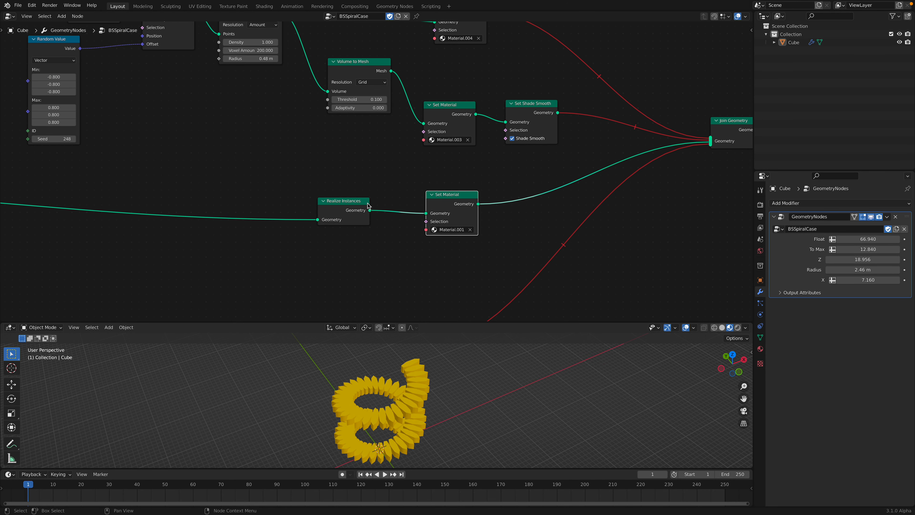
drag(368, 206, 372, 197)
Mute the Material.001 spike branch's link into Join Geometry and enable the Set Shade Smooth branch's link.
middle_drag(396, 407, 387, 405)
scroll(397, 200, down, 3)
middle_drag(496, 189, 451, 196)
ctrl+alt+right_drag(451, 226, 452, 227)
ctrl+alt+right_drag(495, 135, 490, 157)
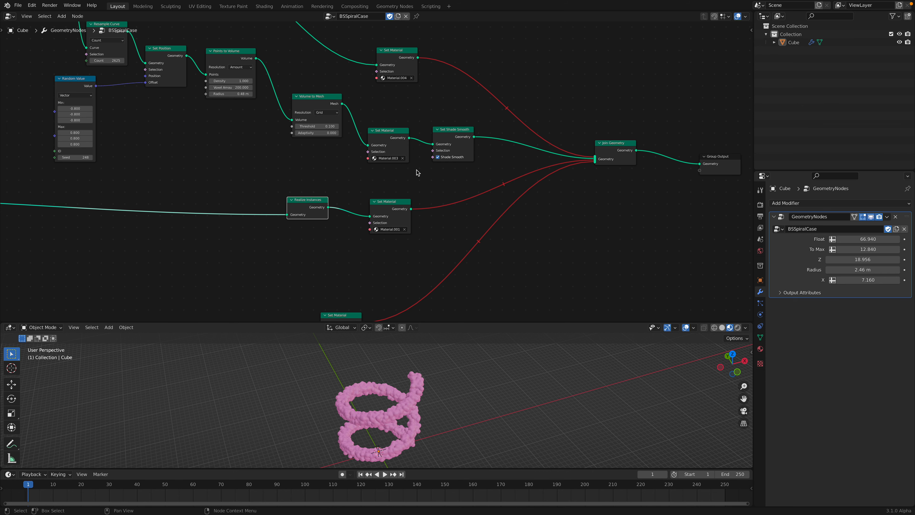
Mute the Set Shade Smooth branch's link into Join Geometry and enable the Material.004 tube branch's link.
scroll(416, 171, down, 2)
middle_drag(418, 172, 507, 192)
middle_drag(486, 355, 342, 396)
scroll(435, 185, up, 2)
drag(558, 156, 553, 156)
middle_drag(527, 154, 526, 166)
ctrl+alt+right_drag(606, 170, 609, 189)
ctrl+alt+right_drag(594, 112, 592, 128)
middle_drag(342, 389, 500, 412)
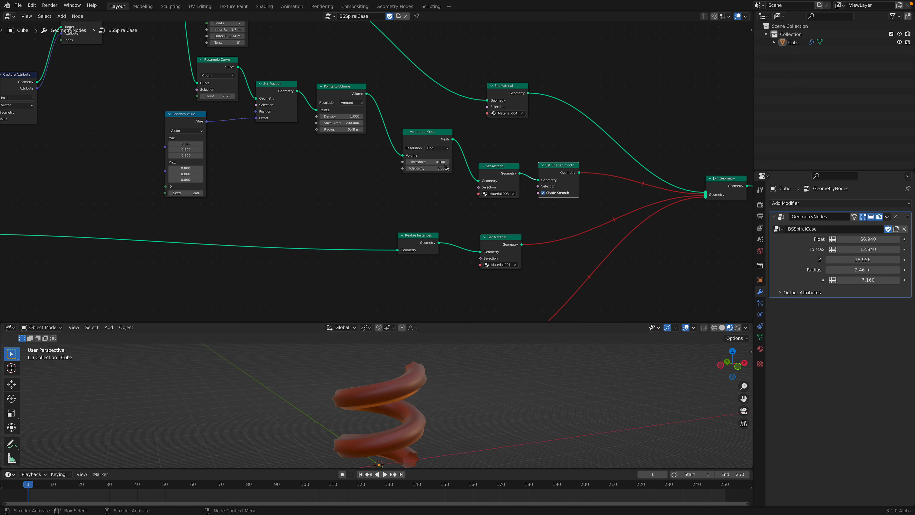
Rearrange the Material.004 Set Material, Curve to Mesh and Star nodes of the tube branch.
middle_drag(497, 93, 526, 155)
drag(526, 155, 531, 98)
middle_drag(496, 91, 571, 129)
drag(372, 94, 388, 62)
middle_drag(381, 108, 449, 133)
drag(404, 125, 406, 113)
drag(466, 82, 468, 77)
Set the Star profile's inner radius to 1.82 m and outer radius to 2.38 m, and inspect the tube.
scroll(422, 125, up, 1)
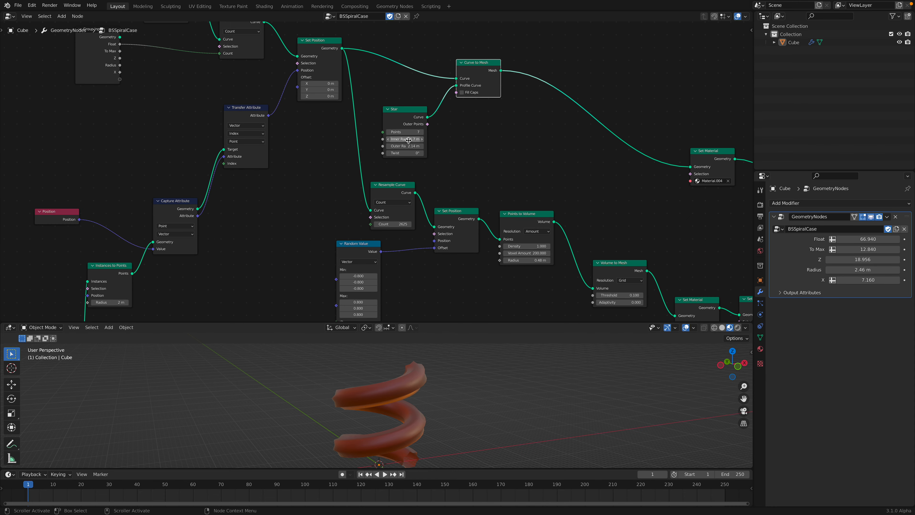
drag(405, 146, 418, 146)
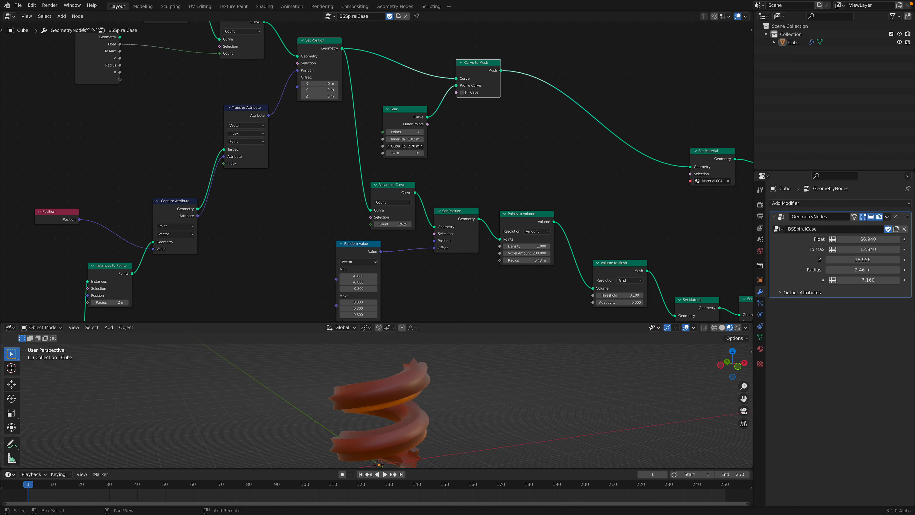
middle_drag(467, 385, 450, 410)
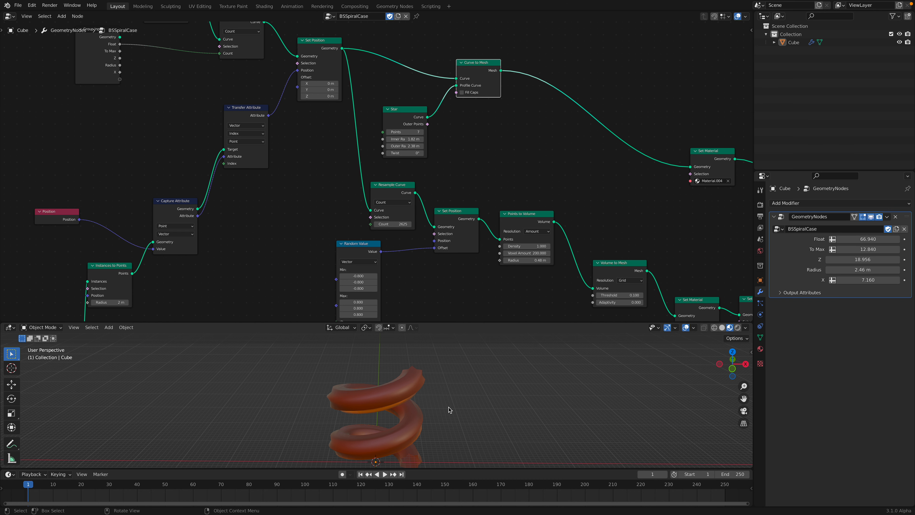
Reposition the Curve to Mesh, Star and Set Position nodes of the tube branch.
middle_drag(461, 136, 468, 204)
drag(482, 153, 490, 136)
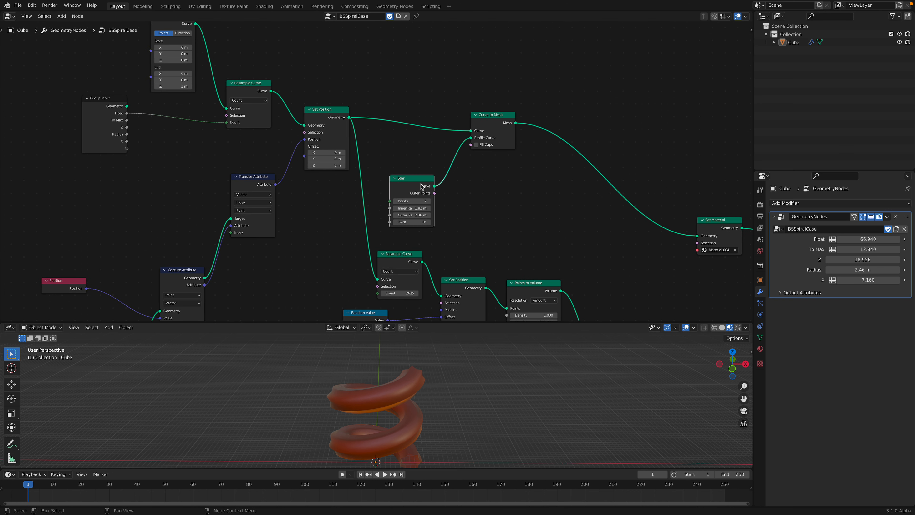
drag(421, 183, 432, 163)
drag(348, 122, 355, 105)
middle_drag(384, 131, 466, 154)
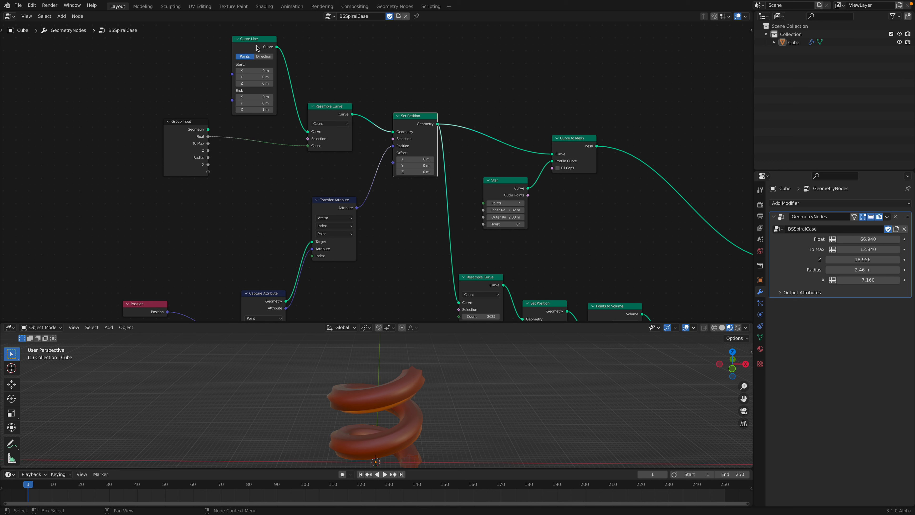
Spread out the tube branch's Curve Line, Group Input and Resample Curve nodes before Set Position.
drag(260, 51, 244, 47)
drag(194, 126, 170, 110)
drag(238, 37, 232, 32)
drag(323, 106, 308, 77)
drag(403, 121, 401, 107)
Reposition the Transfer Attribute and Capture Attribute nodes that supply the tube's Set Position node.
middle_drag(375, 157, 390, 112)
drag(358, 155, 357, 138)
middle_drag(347, 156, 363, 104)
drag(378, 86, 387, 95)
scroll(386, 101, down, 4)
middle_drag(386, 106, 371, 155)
scroll(368, 152, up, 2)
drag(291, 240, 295, 212)
drag(357, 145, 358, 155)
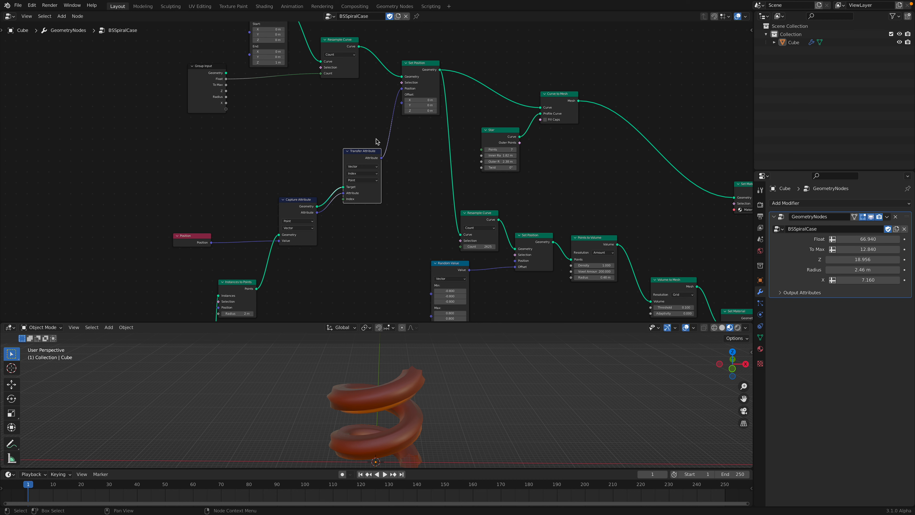
Rearrange the Position and Instances to Points nodes around Capture Attribute and view the tube from another side.
middle_drag(375, 141, 373, 149)
drag(422, 92, 421, 102)
middle_drag(300, 207, 338, 137)
drag(278, 219, 283, 211)
drag(248, 184, 242, 173)
middle_drag(487, 382, 438, 384)
drag(221, 161, 257, 118)
click(332, 143)
middle_drag(434, 378, 482, 403)
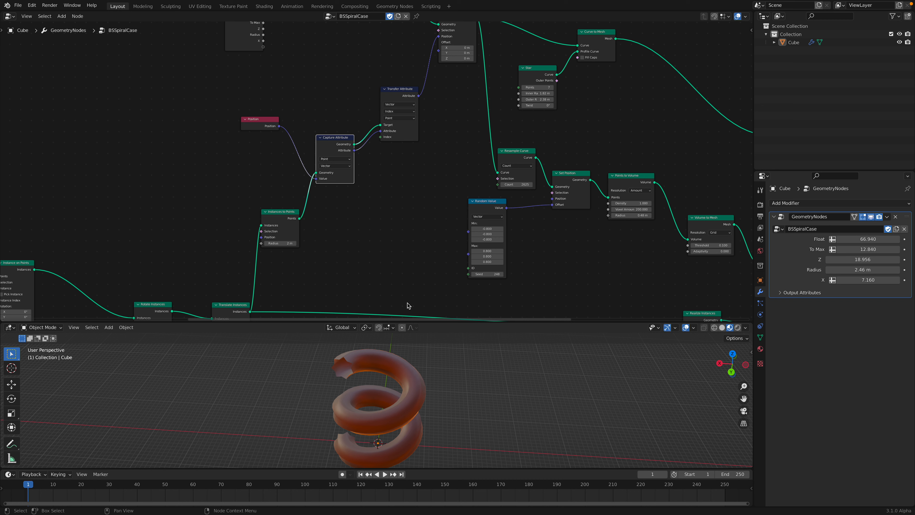
Adjust the spacing of the Instances to Points, Capture Attribute and Transfer Attribute nodes.
drag(273, 222, 271, 216)
middle_drag(271, 217, 251, 259)
scroll(251, 258, up, 4)
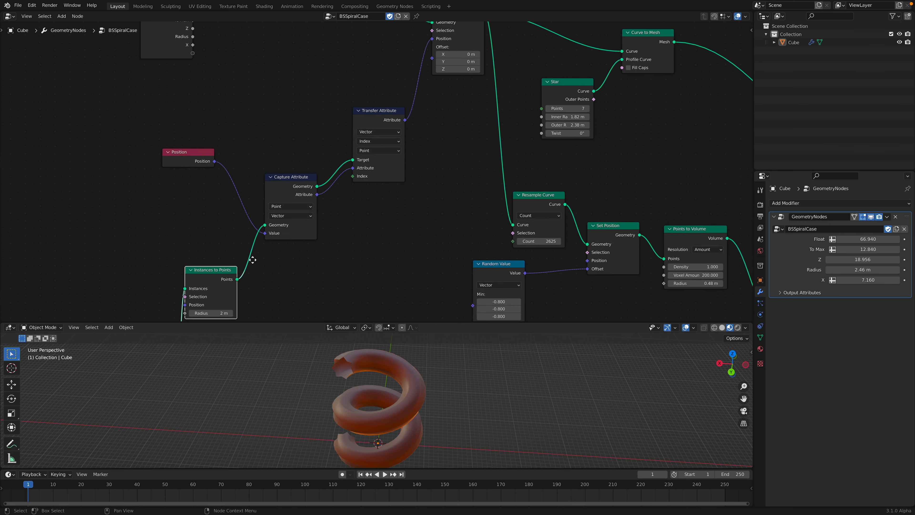
scroll(281, 220, down, 2)
drag(304, 186, 317, 173)
drag(366, 133, 367, 136)
scroll(351, 192, down, 3)
middle_drag(283, 232, 380, 150)
drag(363, 155, 370, 159)
Move the Translate Instances and Rotate Instances nodes to line up below Instances to Points.
drag(322, 248, 309, 236)
middle_drag(302, 220, 338, 201)
scroll(321, 210, up, 1)
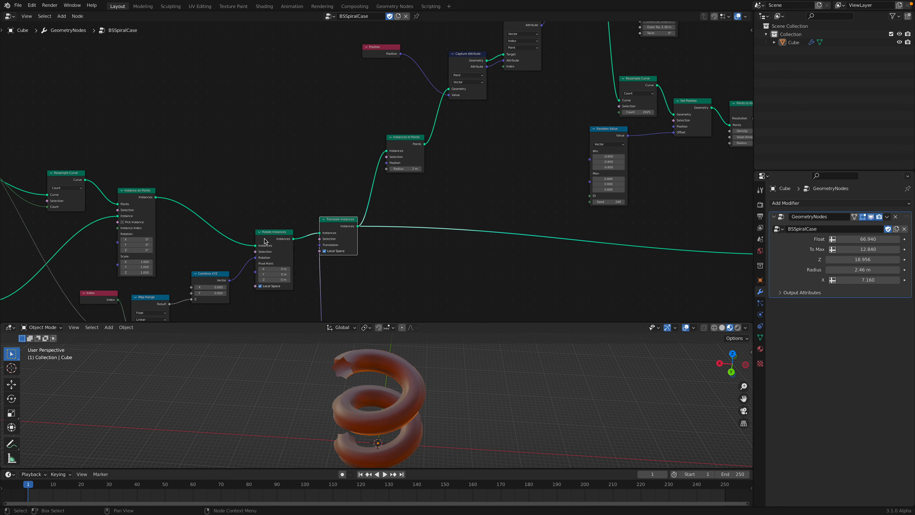
drag(263, 238, 261, 217)
scroll(302, 221, up, 2)
drag(332, 233, 334, 229)
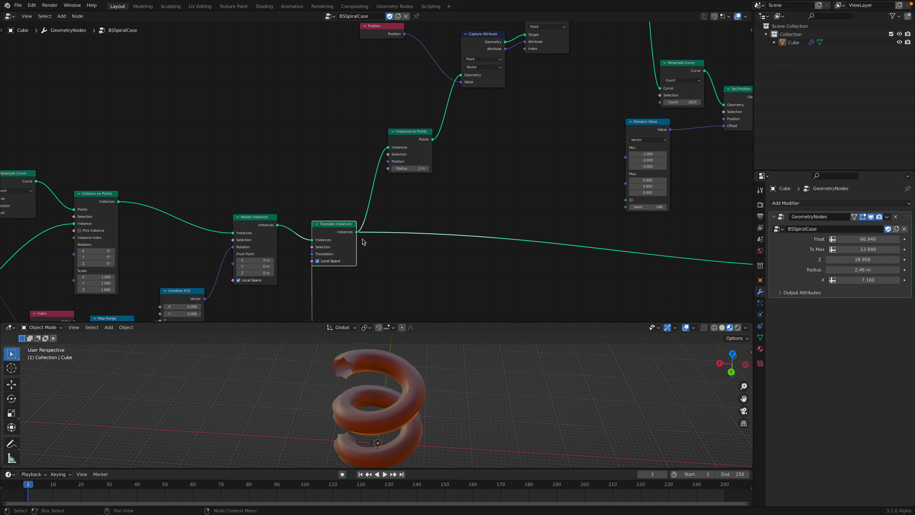
Fine-tune the placement of the Instances to Points, Position and Capture Attribute nodes.
middle_drag(366, 240, 312, 259)
drag(361, 156, 359, 156)
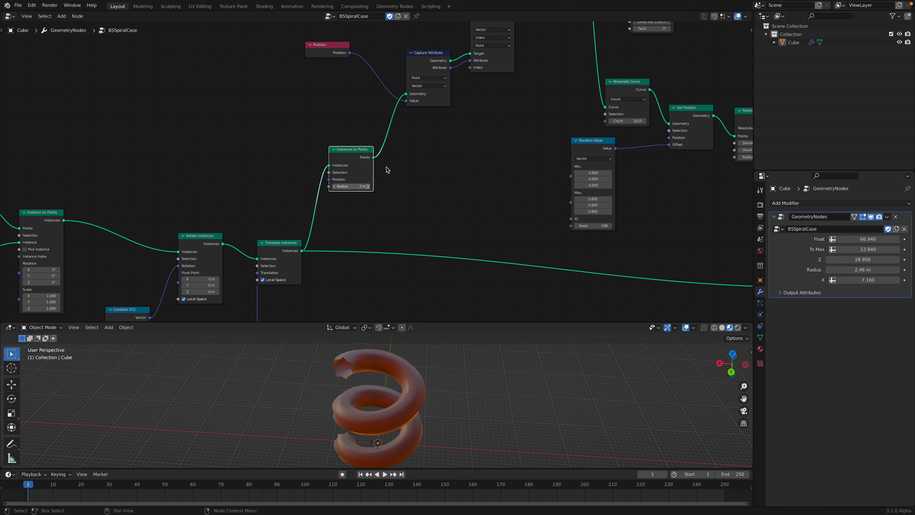
middle_drag(379, 164, 332, 235)
drag(285, 125, 298, 97)
drag(371, 128, 369, 129)
scroll(374, 142, down, 3)
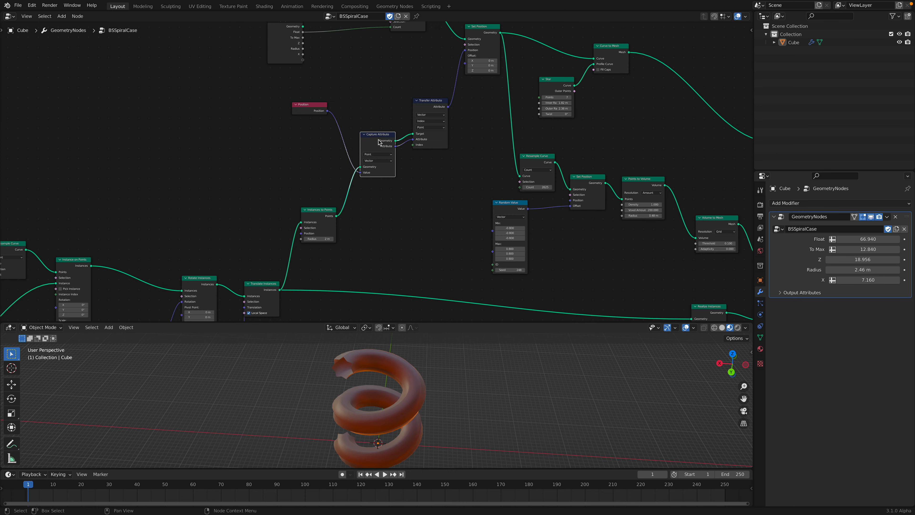
middle_drag(375, 142, 311, 173)
drag(367, 137, 368, 132)
Nudge the tube's Set Position node and the Resample Curve node that feeds it into line.
middle_drag(367, 141, 354, 191)
scroll(377, 164, up, 1)
drag(404, 102, 404, 96)
drag(343, 71, 345, 64)
drag(398, 96, 402, 95)
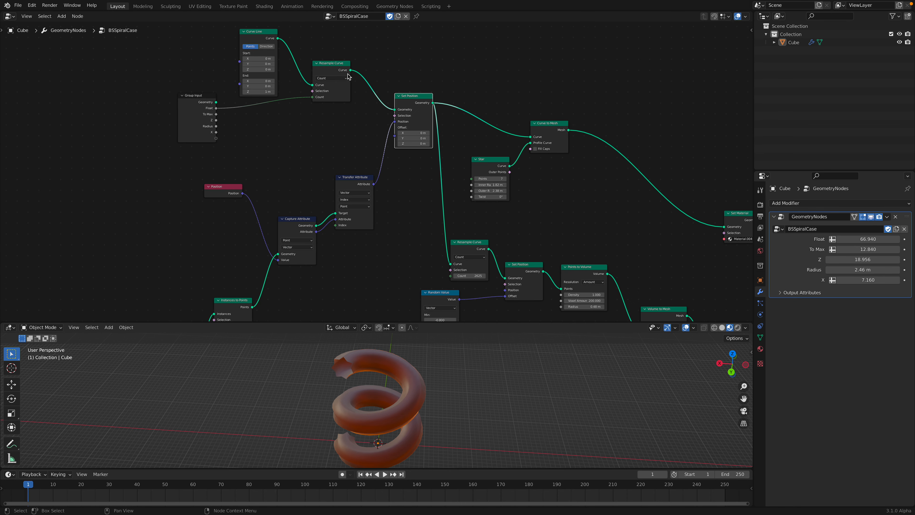
Bring the Resample Curve, Curve Line and Group Input nodes closer to the tube's Set Position node.
drag(344, 73, 362, 85)
drag(268, 40, 309, 46)
drag(198, 95, 291, 104)
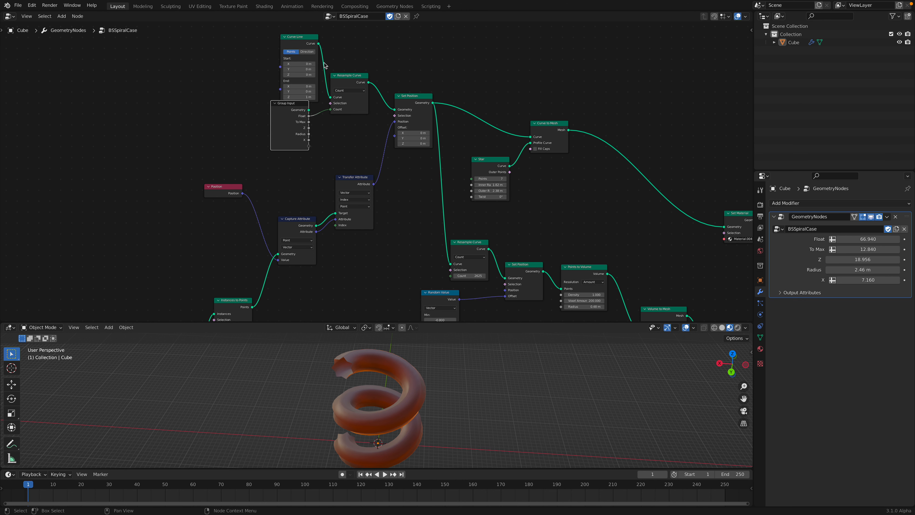
drag(317, 57, 309, 56)
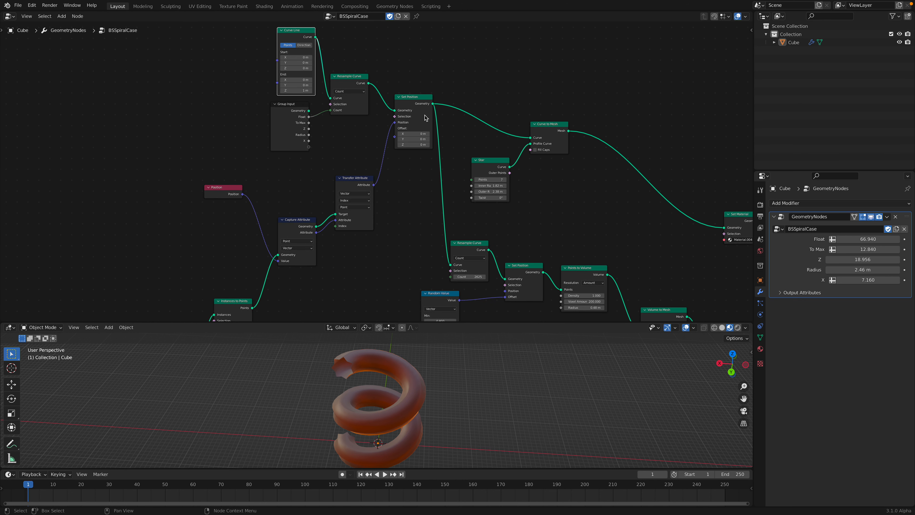
middle_drag(473, 123, 400, 117)
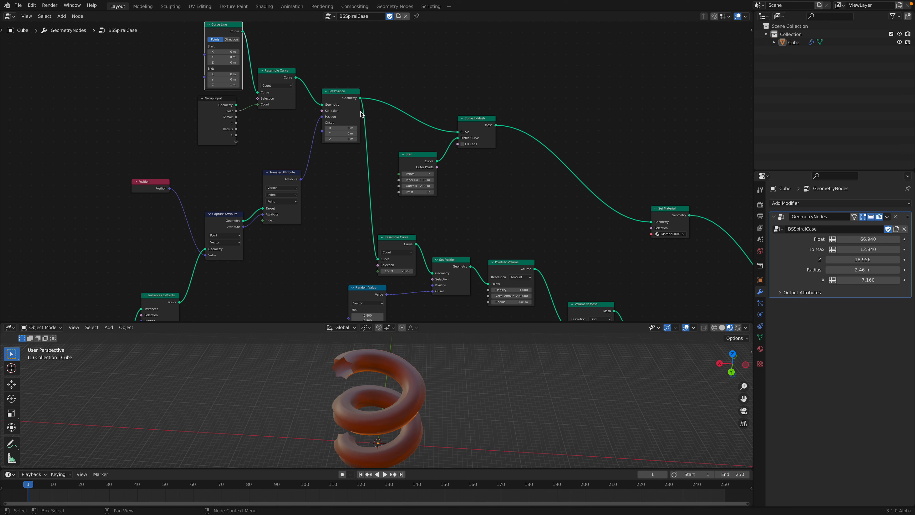
scroll(285, 189, down, 1)
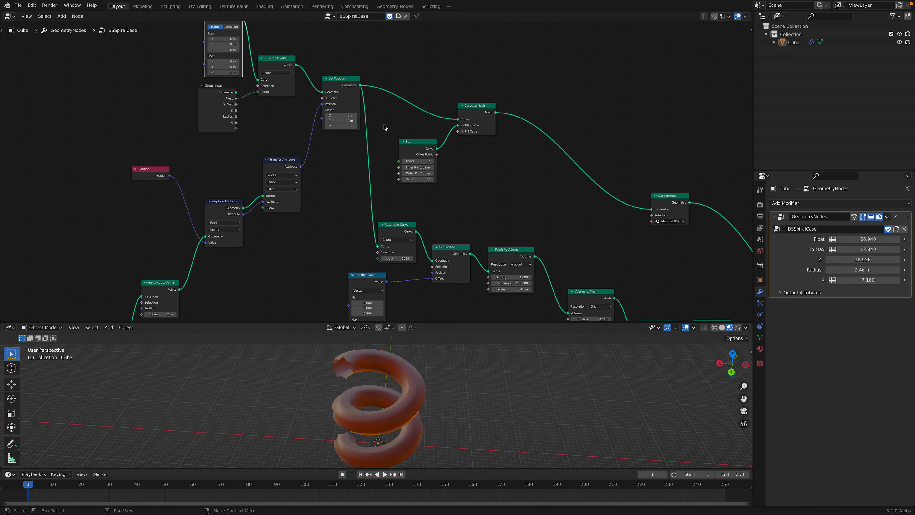
Shift Capture Attribute slightly and raise Transfer Attribute closer to the Set Position node it feeds.
scroll(243, 197, up, 2)
drag(204, 219, 203, 224)
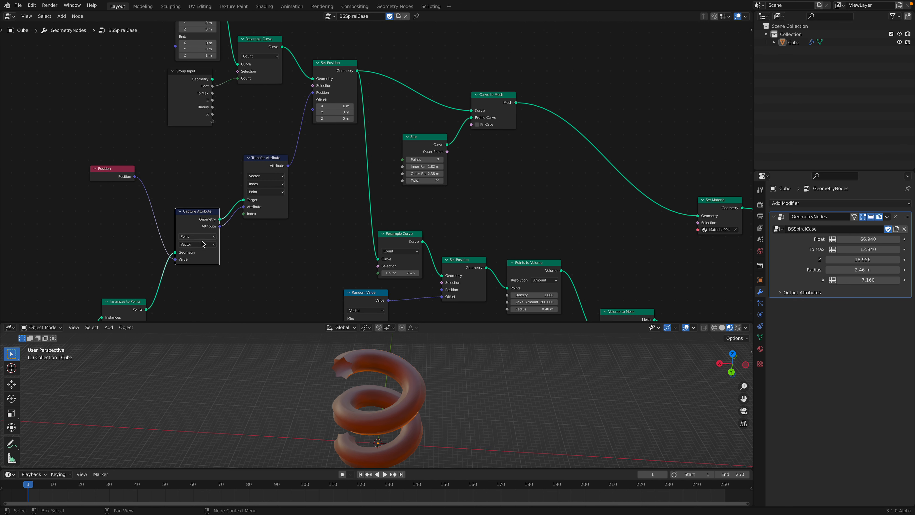
middle_drag(203, 223, 218, 208)
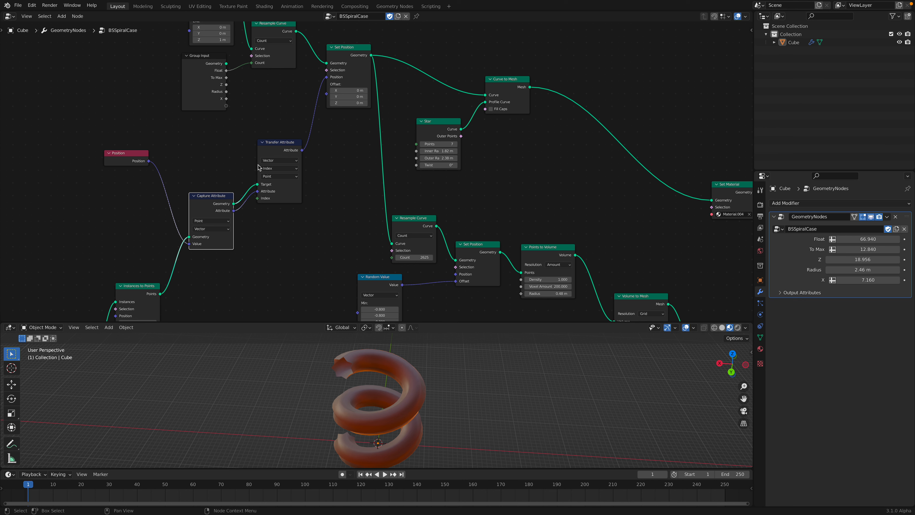
drag(272, 157, 276, 120)
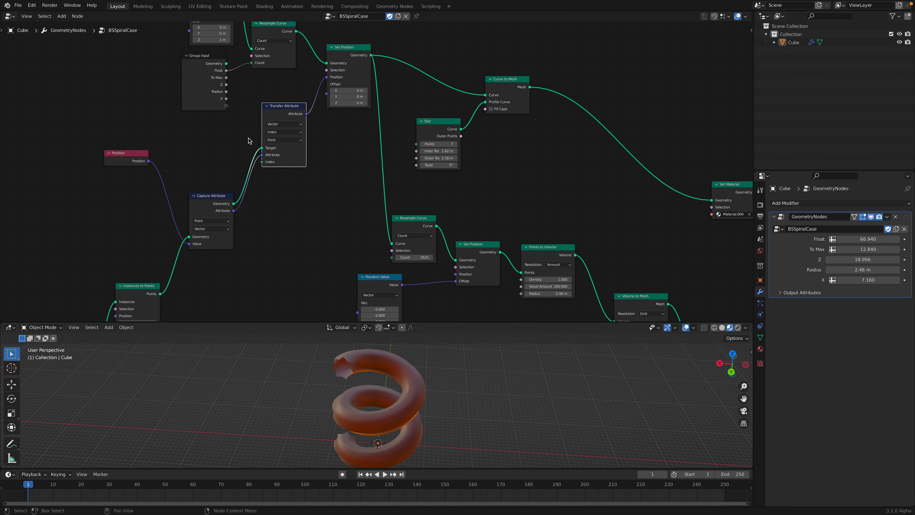
Tighten the spacing between the tube's Set Position, Star and Curve to Mesh nodes.
middle_drag(336, 126, 232, 158)
drag(335, 149, 328, 147)
drag(251, 82, 259, 88)
middle_drag(340, 164, 321, 154)
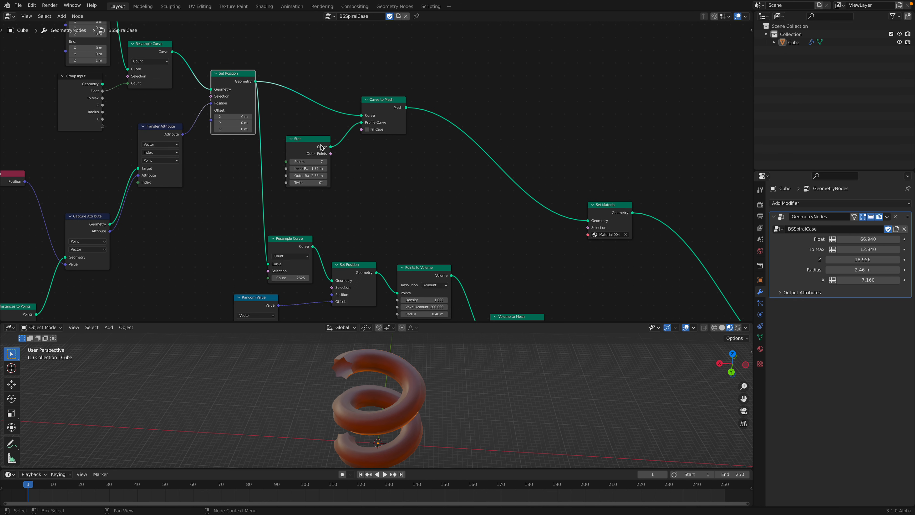
drag(320, 154, 325, 144)
scroll(344, 136, down, 1)
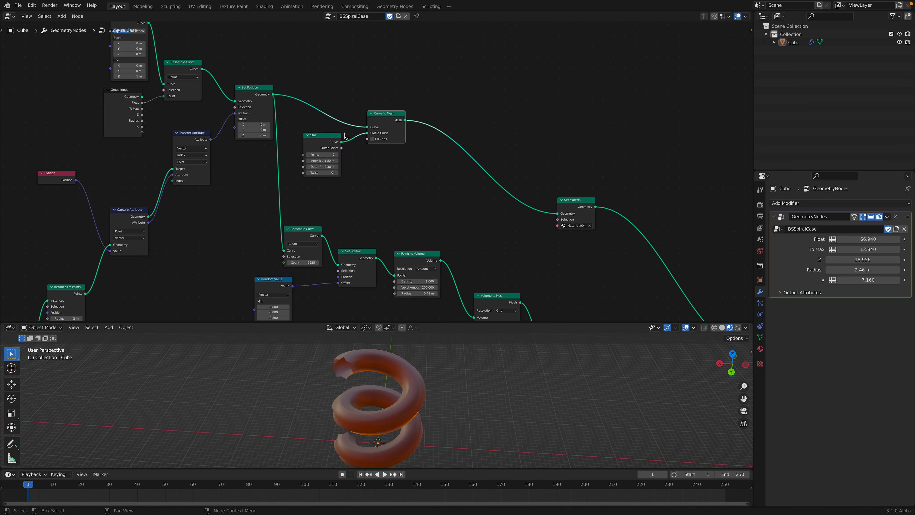
Examine the tube's star-shaped cross-section from several angles together with its Curve to Mesh node.
middle_drag(367, 129, 314, 107)
middle_drag(414, 371, 386, 421)
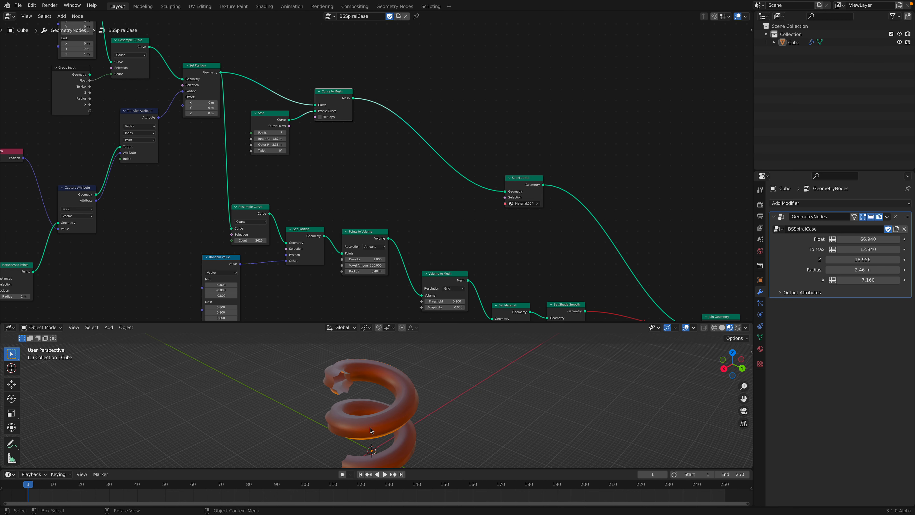
middle_drag(354, 394, 373, 343)
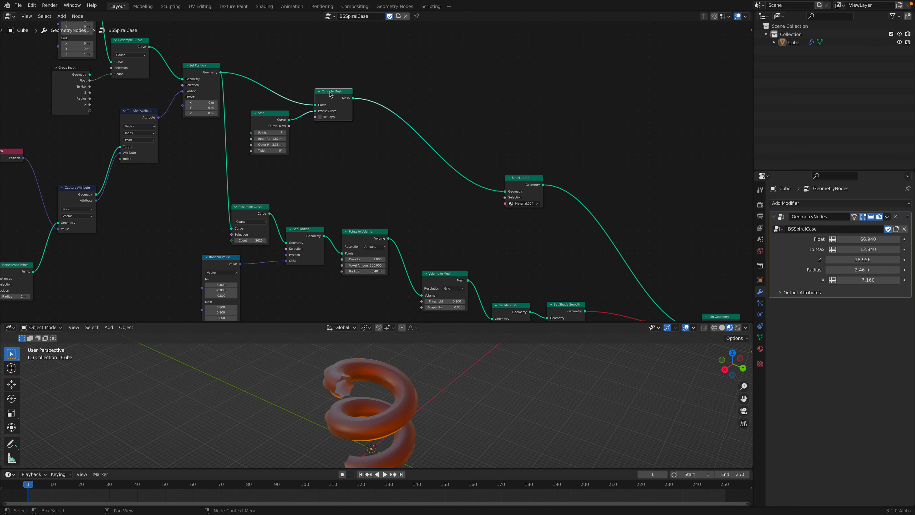
scroll(329, 92, up, 3)
middle_drag(318, 90, 322, 89)
middle_drag(343, 137, 350, 116)
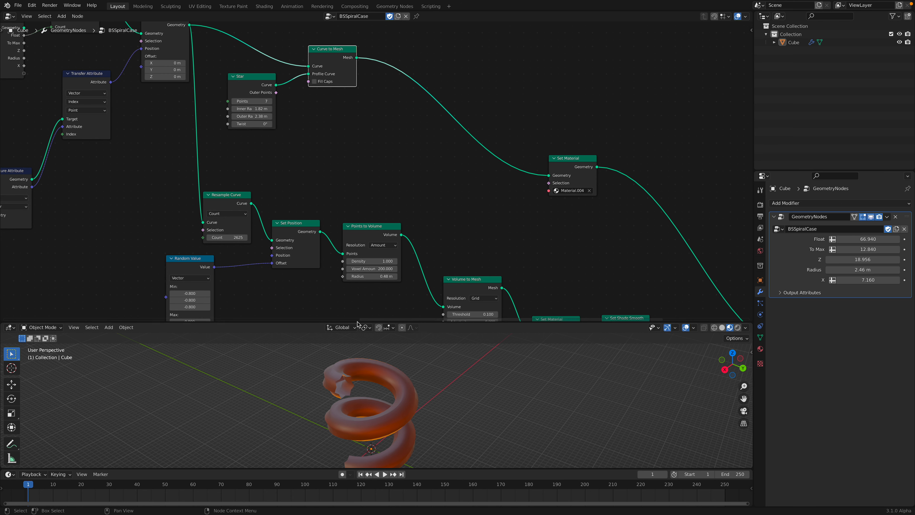
middle_drag(382, 396, 395, 413)
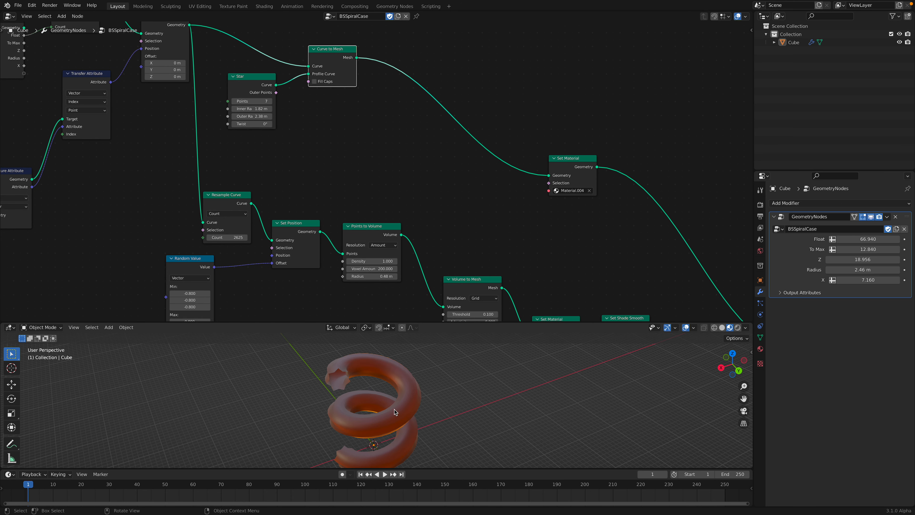
Raise the fluffy branch's Resample Curve, Set Position and Points to Volume nodes and lower the tube's Set Position node slightly.
drag(241, 201, 245, 177)
drag(285, 223, 287, 213)
drag(374, 229, 374, 220)
drag(245, 177, 247, 174)
middle_drag(247, 174, 295, 223)
drag(208, 93, 199, 107)
drag(285, 217, 288, 216)
Move Random Value beside the fluffy branch's Set Position node and line up Set Position with Points to Volume.
middle_drag(339, 269, 333, 219)
drag(333, 220, 340, 206)
drag(234, 261, 268, 239)
middle_drag(305, 238, 270, 192)
drag(309, 156, 306, 154)
drag(381, 180, 382, 175)
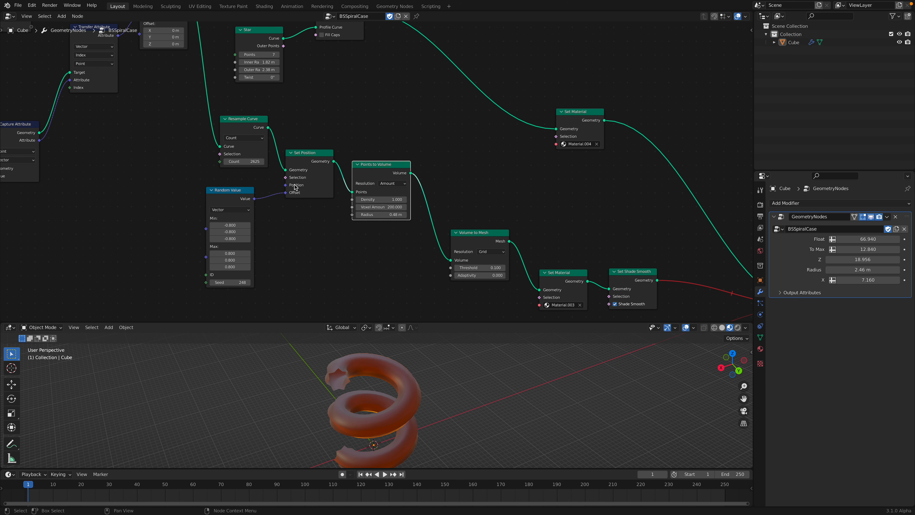
Unmute the link from Set Shade Smooth to Join Geometry and set the Random Value seed to 604.
drag(228, 282, 258, 283)
middle_drag(711, 256, 591, 218)
ctrl+alt+right_drag(570, 260, 570, 260)
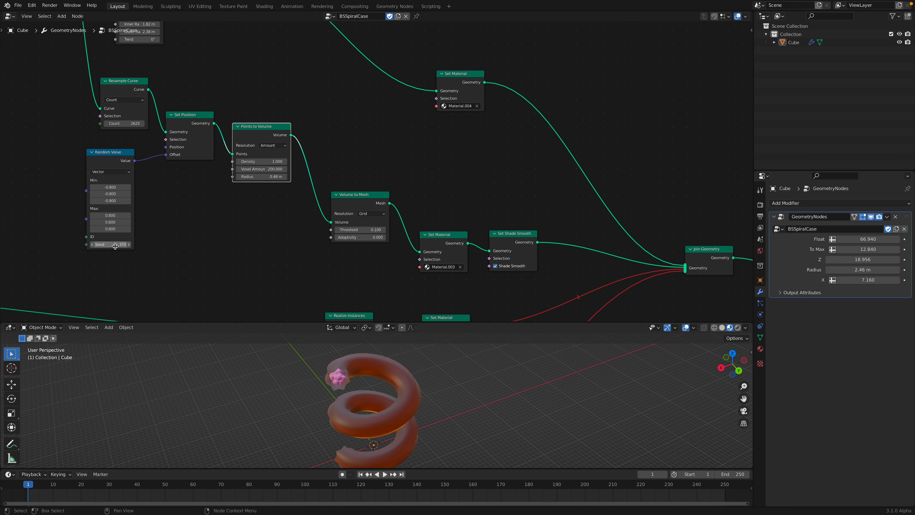
drag(110, 244, 162, 245)
Set all Random Value Min components to -1.340 and all Max components to 0.840.
middle_drag(140, 218, 215, 224)
scroll(215, 224, up, 3)
mouse_move(179, 185)
mouse_down()
mouse_move(179, 202)
mouse_move(169, 184)
mouse_up()
mouse_move(179, 220)
mouse_down()
mouse_move(179, 237)
mouse_move(197, 237)
mouse_move(180, 237)
mouse_up()
Reposition the Group Input beside the Resample Curve node and try muting the link to its Count input.
middle_drag(266, 191, 316, 229)
scroll(304, 214, down, 4)
middle_drag(252, 154, 362, 196)
drag(254, 119, 245, 126)
scroll(274, 132, up, 1)
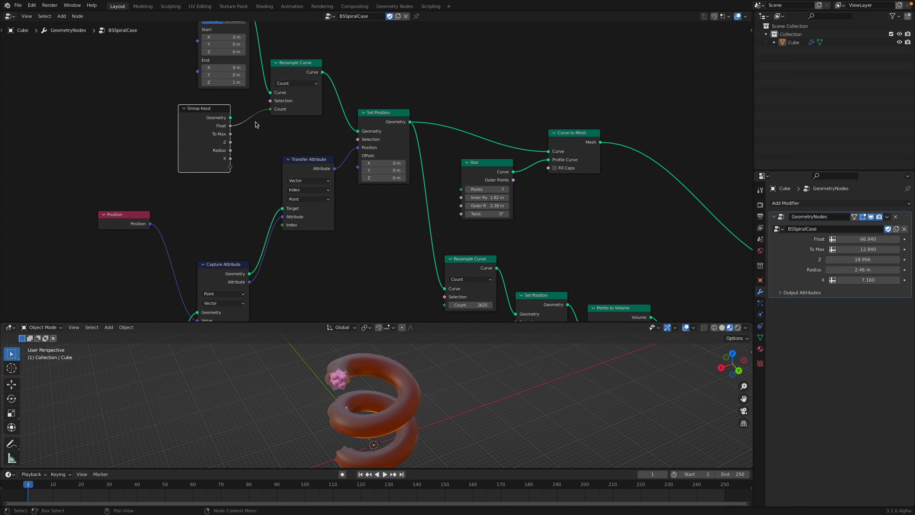
ctrl+shift+right_drag(258, 143, 259, 144)
drag(296, 109, 272, 124)
ctrl+alt+right_drag(253, 125, 250, 109)
Place the Volume to Mesh node beside Points to Volume in the fluffy branch.
scroll(432, 166, down, 2)
middle_drag(551, 218, 334, 162)
scroll(497, 192, up, 2)
middle_drag(397, 234, 368, 185)
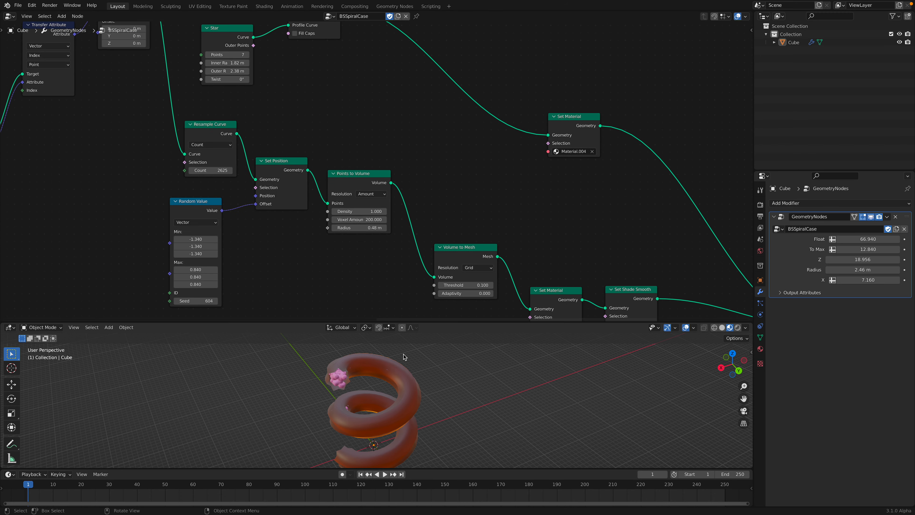
middle_drag(404, 357, 415, 352)
drag(455, 248, 431, 180)
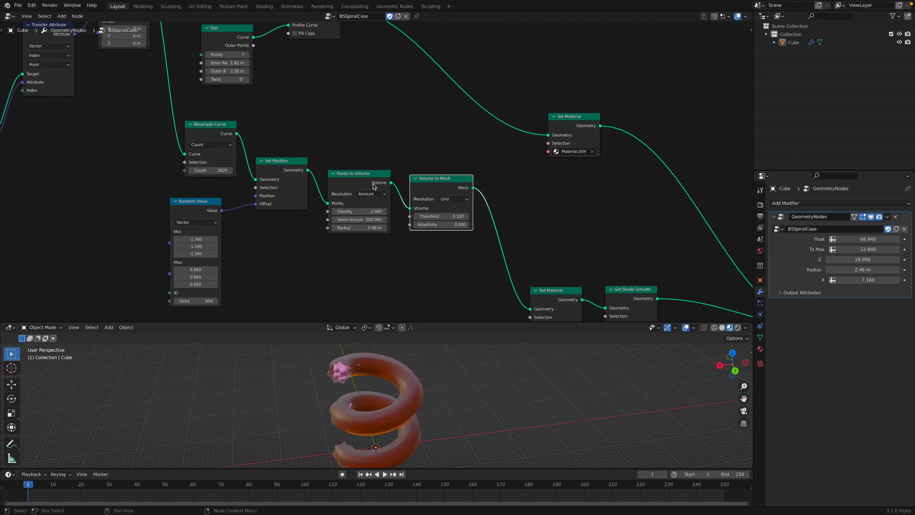
drag(373, 186, 380, 210)
drag(438, 185, 434, 206)
Increase the Random Value seed of the fluffy branch while viewing the tube's open end.
middle_drag(344, 378, 326, 368)
middle_drag(317, 263, 330, 233)
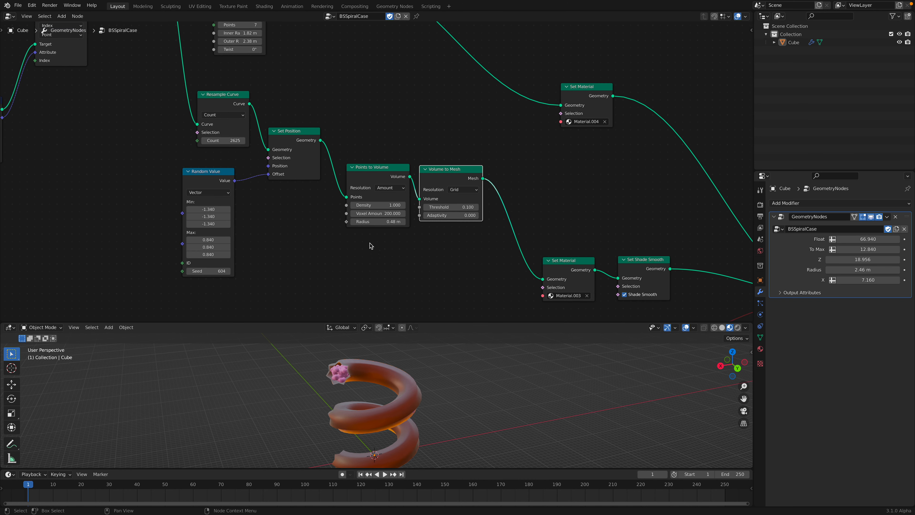
drag(208, 271, 226, 271)
Move the fluffy branch's Set Material and Set Shade Smooth nodes up toward Volume to Mesh.
middle_drag(501, 242, 363, 211)
drag(444, 236, 441, 184)
drag(514, 229, 505, 180)
Unmute the remaining branch links into Join Geometry and enlarge the 3D viewport to show the complete staircase.
ctrl+middle_drag(513, 192, 392, 148)
scroll(501, 188, down, 3)
ctrl+alt+right_drag(431, 228, 433, 241)
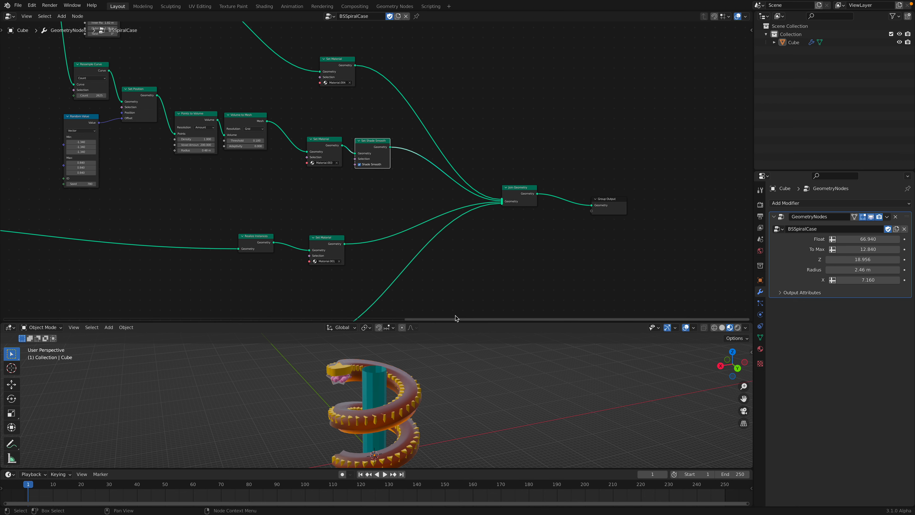
drag(457, 322, 457, 206)
middle_drag(465, 274, 401, 344)
scroll(398, 340, up, 2)
Switch to the VrLand.io browser world and look up at the photo tower while walking toward it.
key(ctrl+alt+Right)
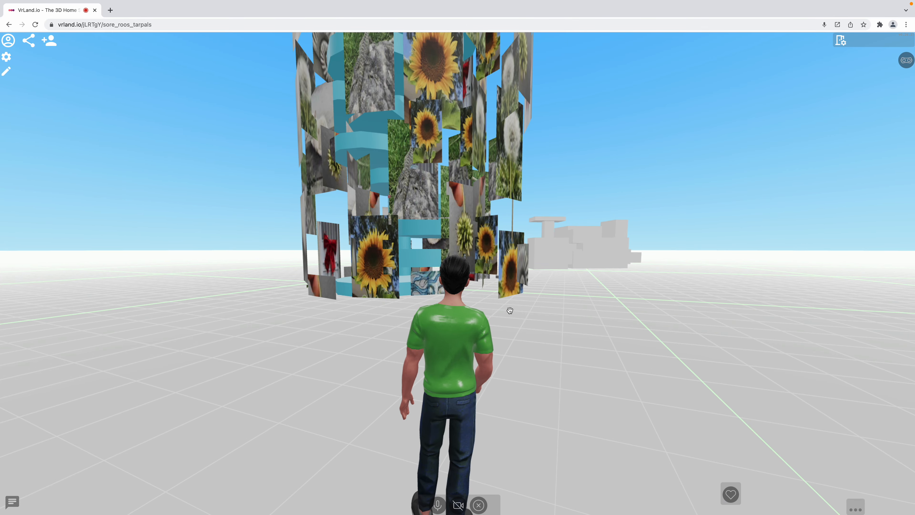
drag(509, 310, 502, 190)
key(w)
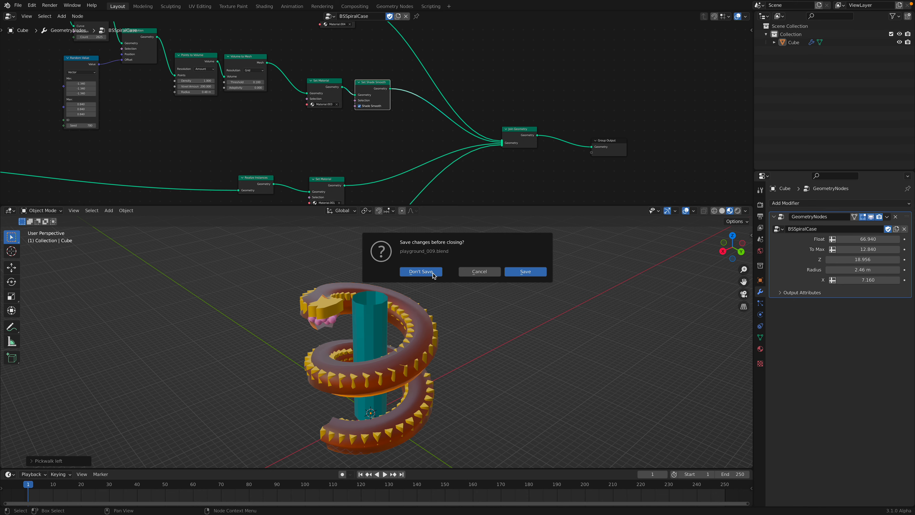
Return to Blender, discard the changes to playground_009.blend, and view the opened scene's photo cylinder from above.
click(420, 272)
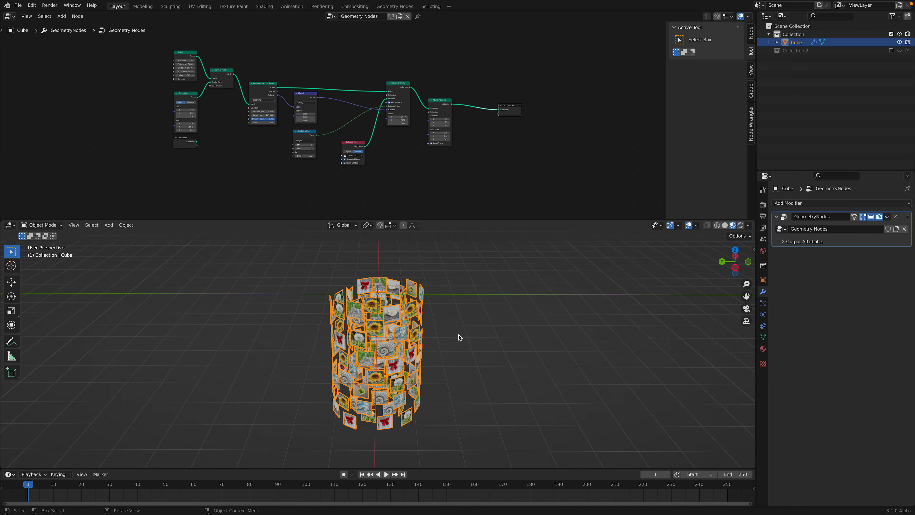
click(453, 263)
middle_drag(420, 277, 420, 355)
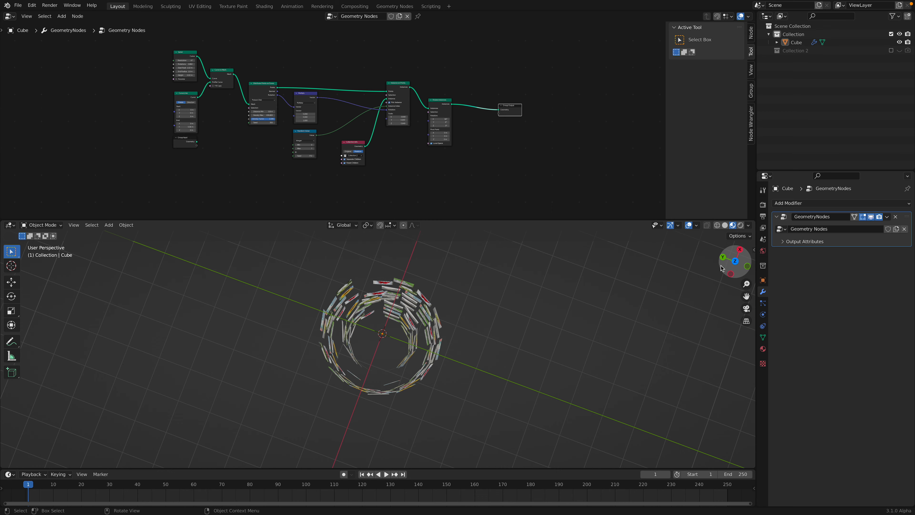
click(722, 268)
middle_drag(601, 319, 563, 338)
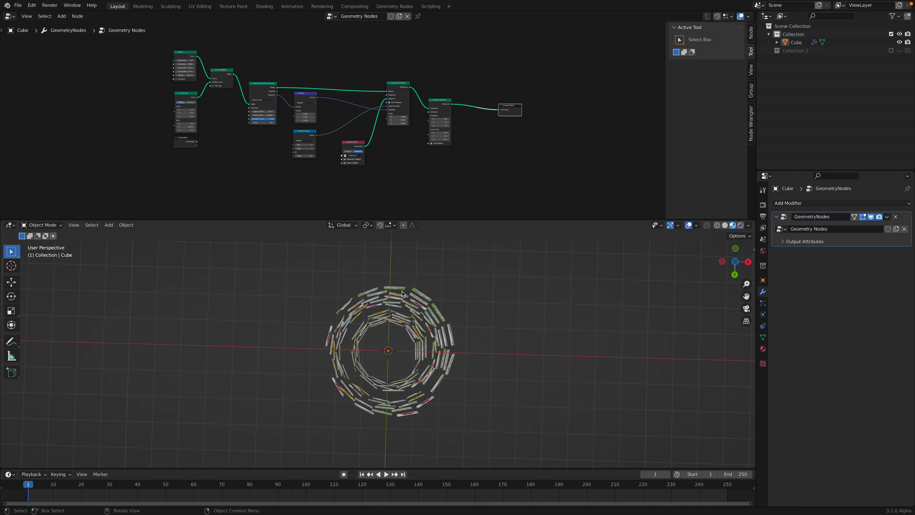
Enable Collection 2 to display the source photo planes beside the cylinder.
click(891, 50)
middle_drag(395, 371, 546, 355)
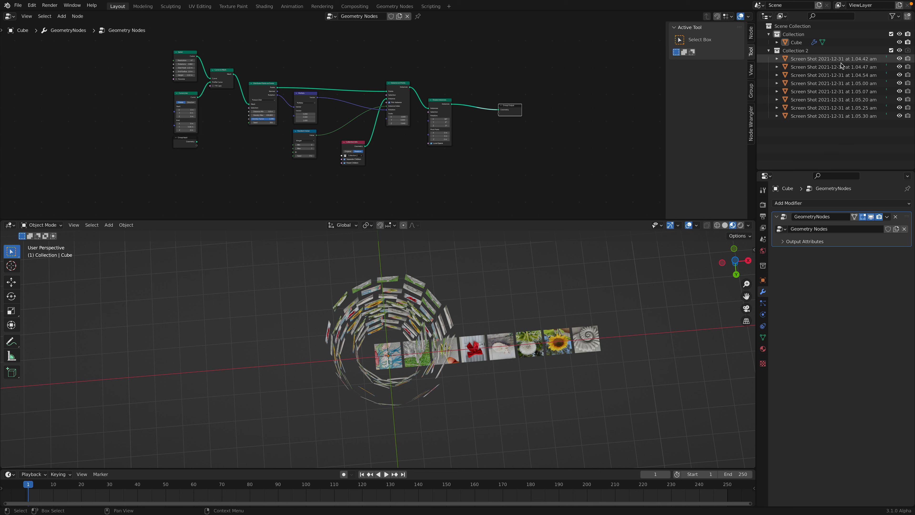
Examine the Images as Planes import options, including the material settings, and dismiss the dialog without importing.
click(17, 5)
mouse_move(48, 116)
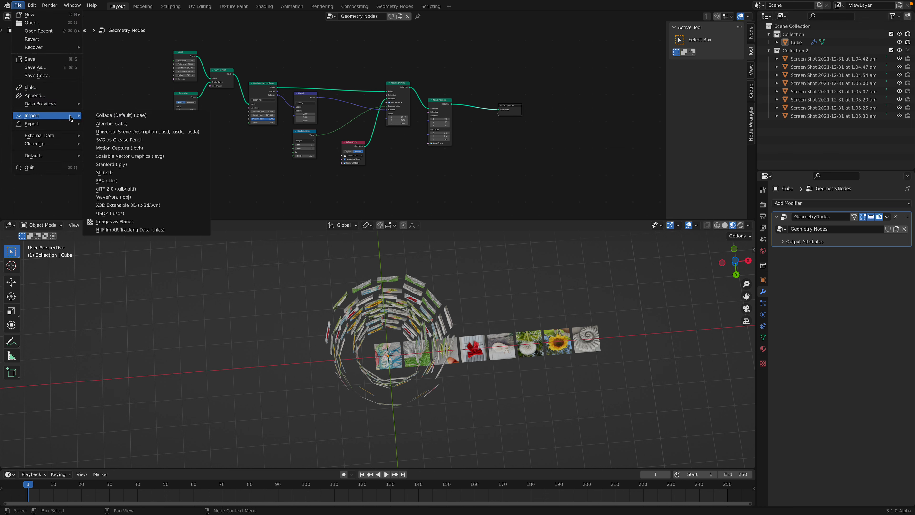
click(127, 223)
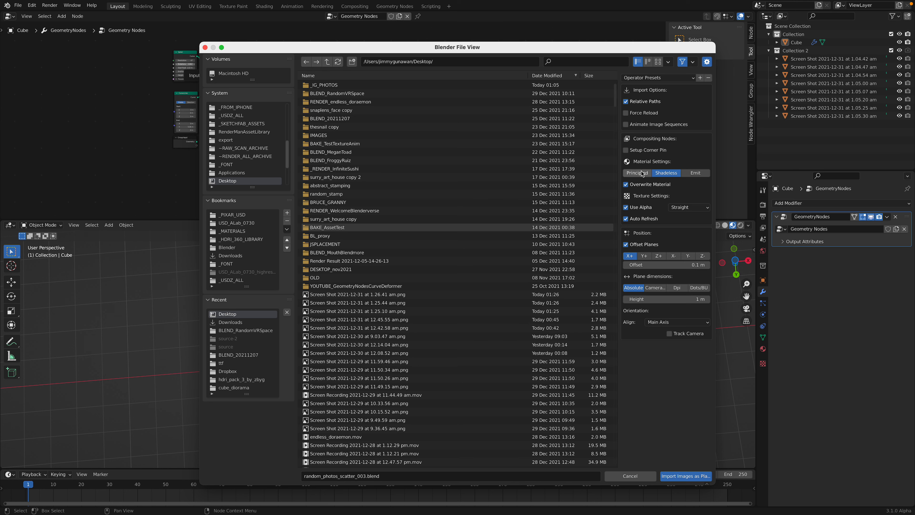
click(630, 476)
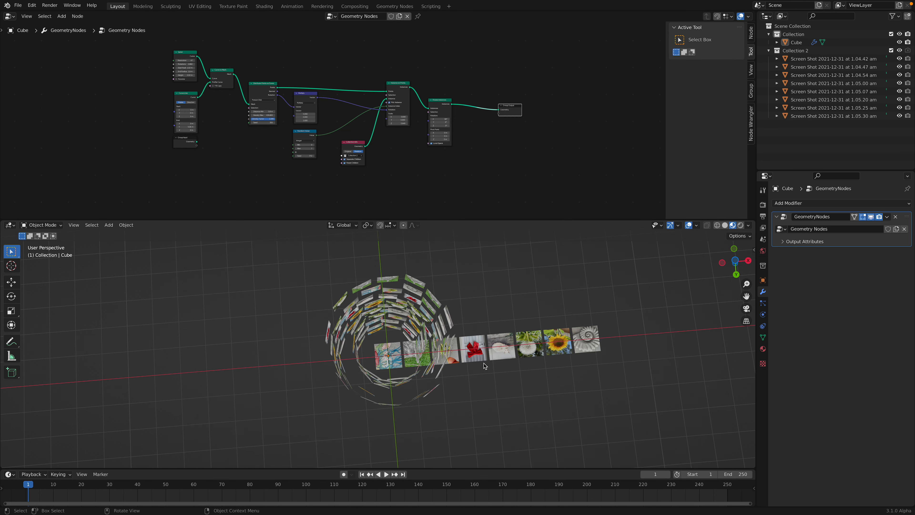
Hide Collection 2 and enlarge the node editor around the photo-scatter node tree.
click(899, 50)
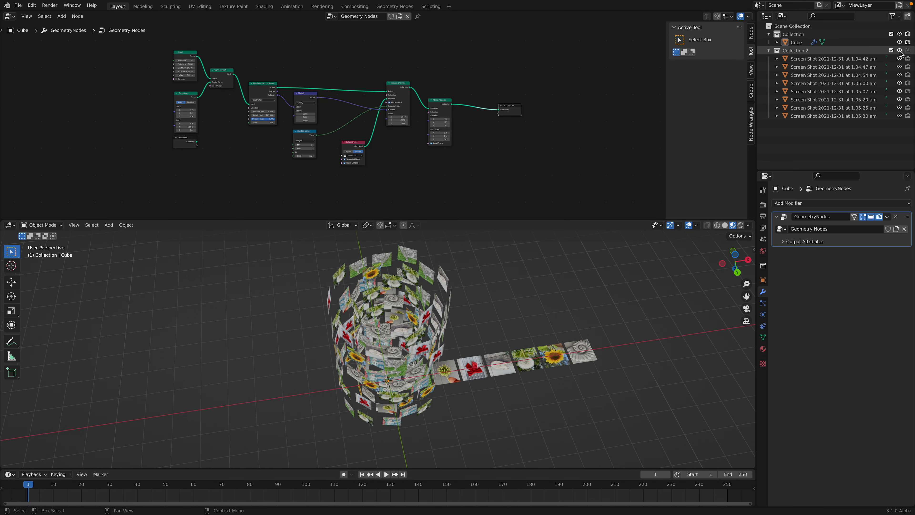
scroll(331, 108, up, 2)
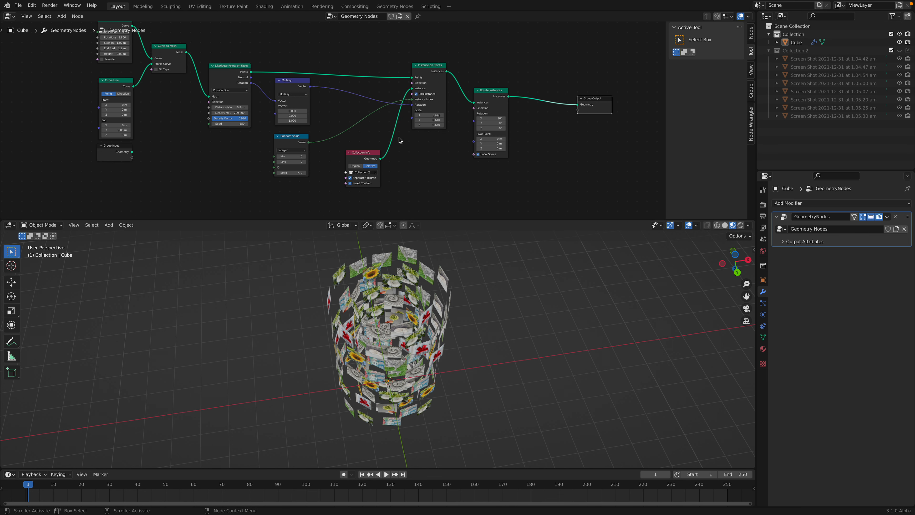
drag(497, 219, 498, 277)
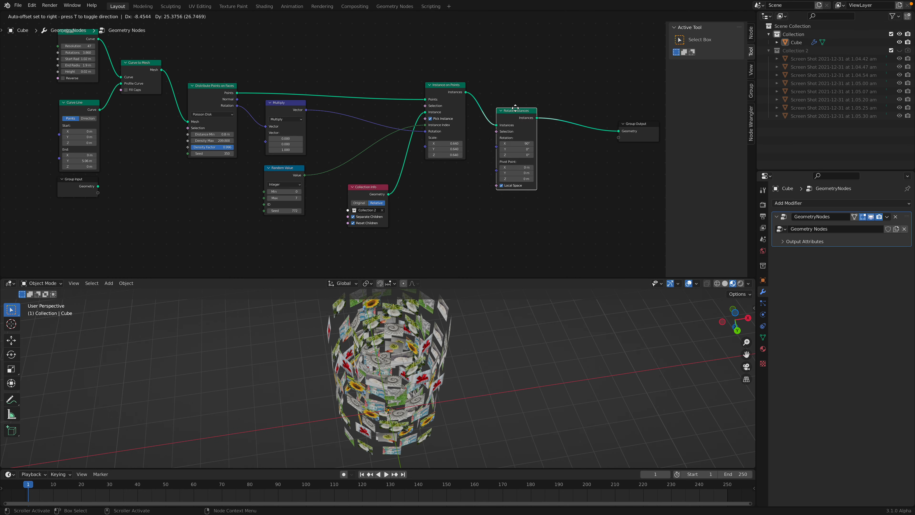
Tidy the end of the node tree by repositioning the Rotate Instances, Group Output and Collection Info nodes.
drag(527, 115, 521, 107)
drag(634, 123, 587, 126)
mouse_move(375, 193)
mouse_down()
mouse_move(381, 202)
mouse_move(384, 188)
mouse_up()
scroll(378, 191, up, 4)
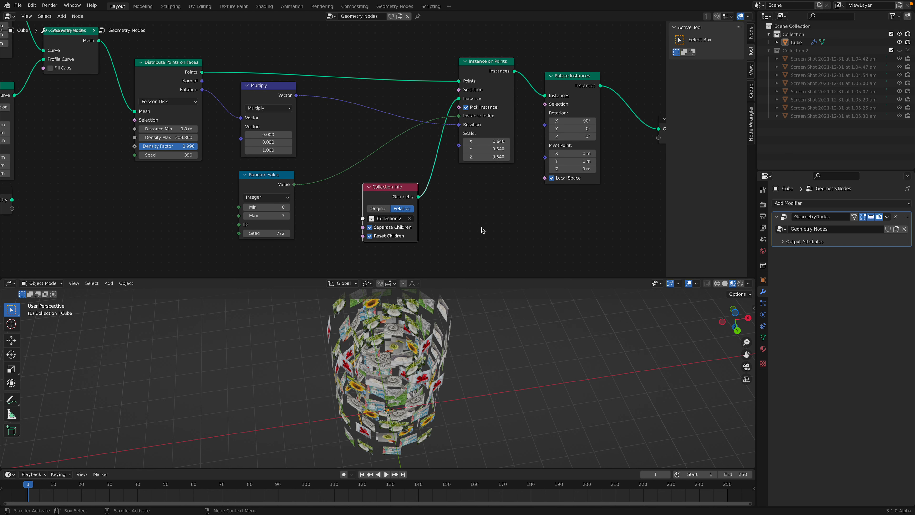
Add another Collection Info node from Collection 2 in the outliner and delete the duplicate node.
drag(795, 50, 437, 192)
middle_drag(494, 224, 548, 206)
scroll(494, 174, down, 1)
key(x)
scroll(469, 177, down, 1)
scroll(549, 207, up, 2)
scroll(479, 215, down, 3)
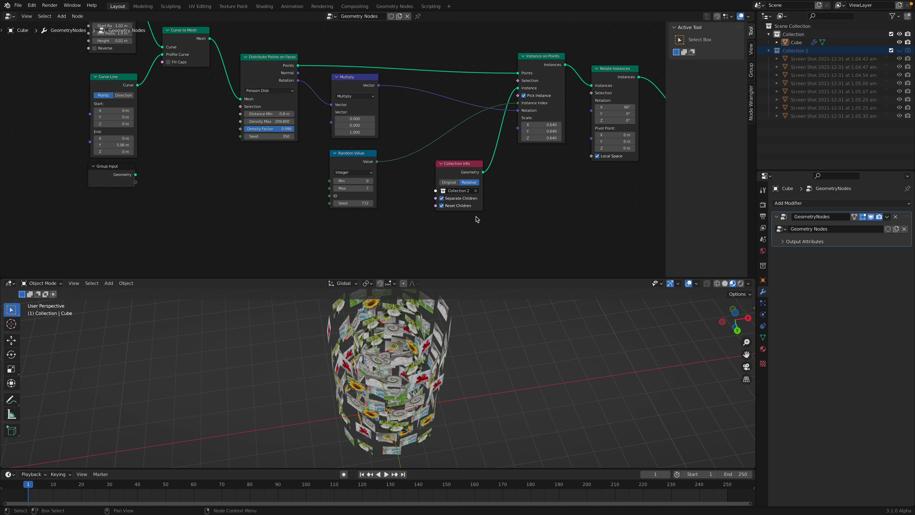
Reposition the Collection Info and Instance on Points nodes slightly and hide the node editor's sidebar.
middle_drag(466, 210, 462, 217)
drag(446, 179, 441, 187)
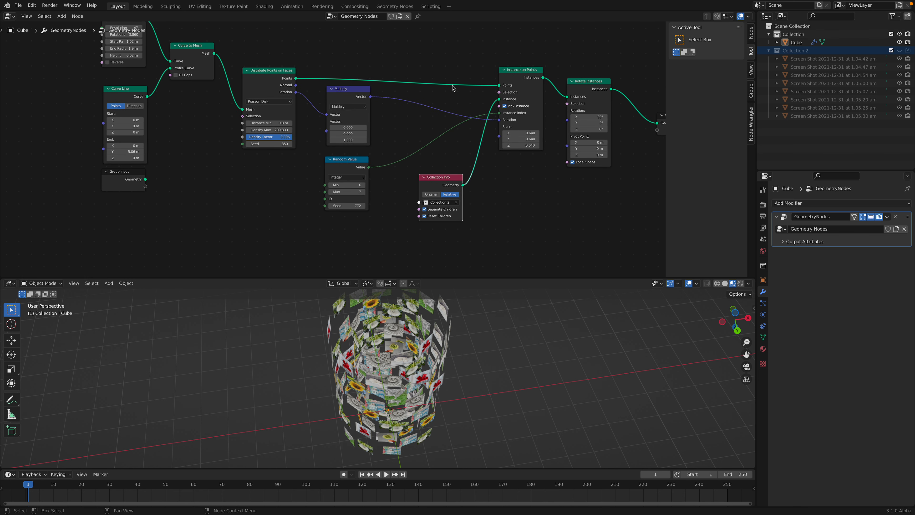
drag(506, 80, 504, 80)
scroll(326, 159, down, 1)
middle_drag(326, 159, 327, 172)
drag(272, 95, 261, 80)
middle_drag(181, 77, 128, 68)
key(n)
Connect the Curve to Mesh output directly to Group Output and inspect the rolled spiral surface in an enlarged viewport.
middle_drag(468, 364, 461, 371)
drag(121, 54, 122, 56)
middle_drag(229, 100, 207, 117)
drag(218, 111, 218, 112)
drag(167, 101, 166, 94)
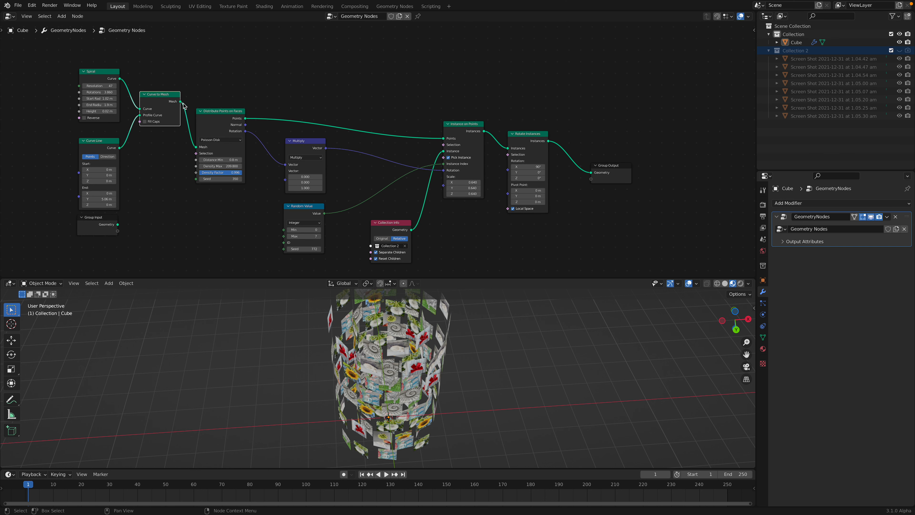
drag(613, 168, 608, 91)
drag(183, 102, 586, 96)
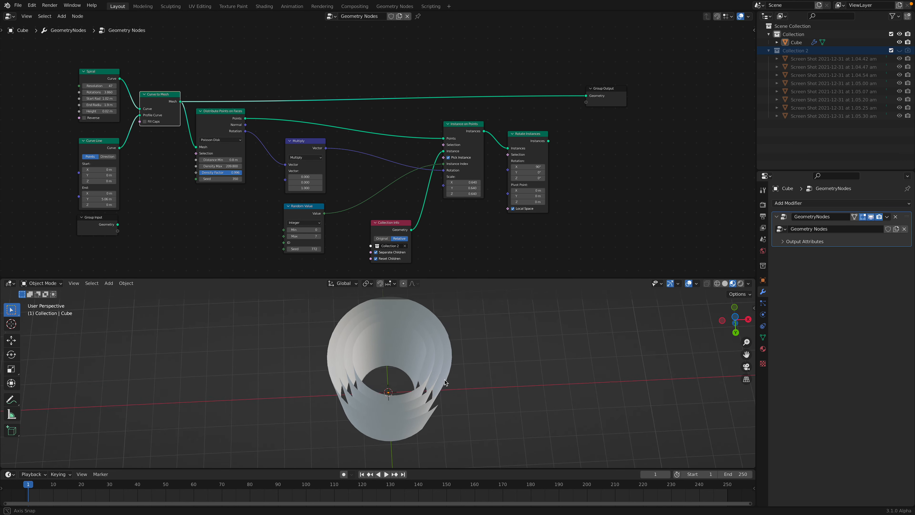
middle_drag(445, 382, 459, 287)
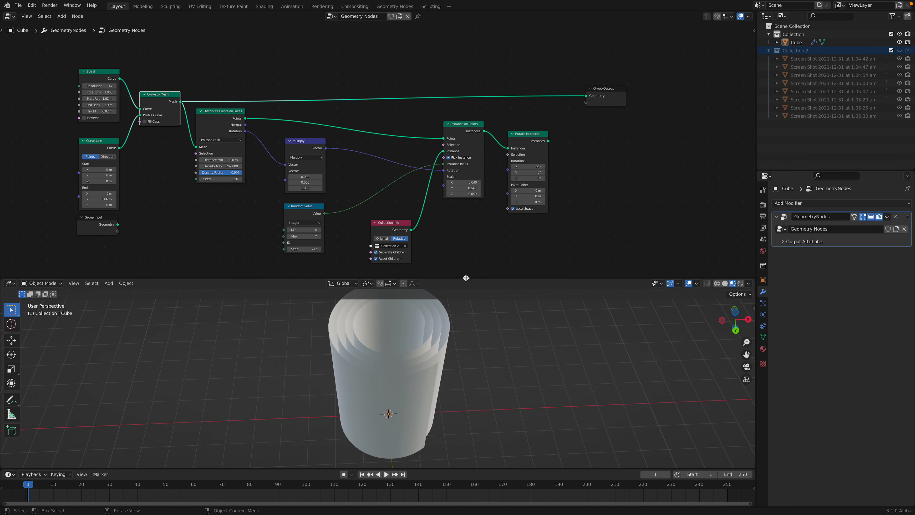
drag(466, 277, 466, 246)
middle_drag(425, 350, 382, 282)
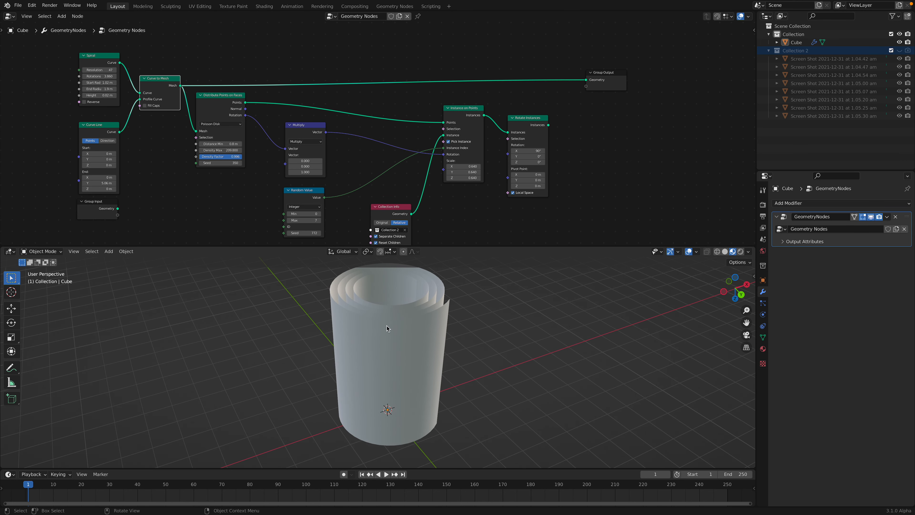
Set the Curve Line's End Y to 4.54 m and move the Group Input node clear of it.
middle_drag(180, 153, 246, 154)
mouse_move(165, 182)
mouse_down()
mouse_move(128, 182)
mouse_move(161, 183)
mouse_up()
drag(158, 125, 156, 125)
middle_drag(156, 125, 181, 156)
scroll(180, 155, up, 2)
middle_drag(264, 153, 265, 112)
middle_drag(176, 85, 188, 104)
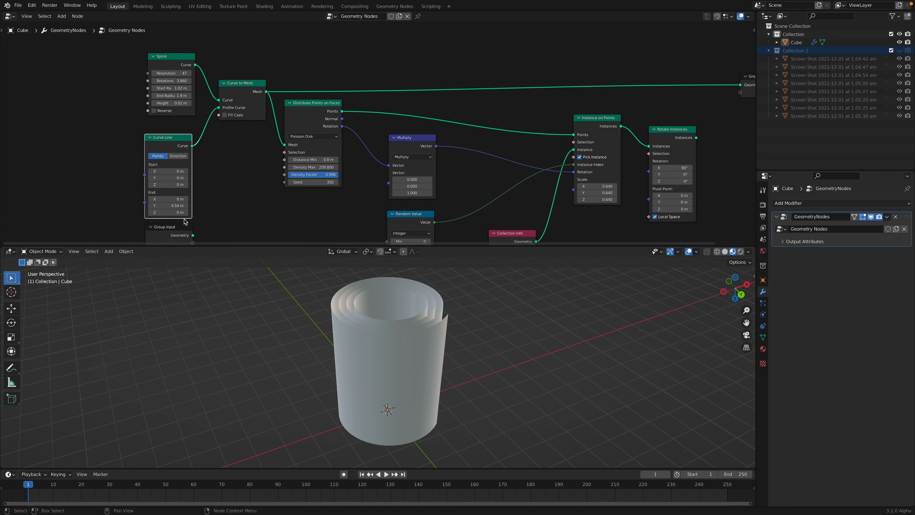
drag(184, 226, 94, 144)
Set the Spiral node's Resolution to 15, Rotations to 5.460 and Height to 1.82 m.
drag(169, 61, 165, 61)
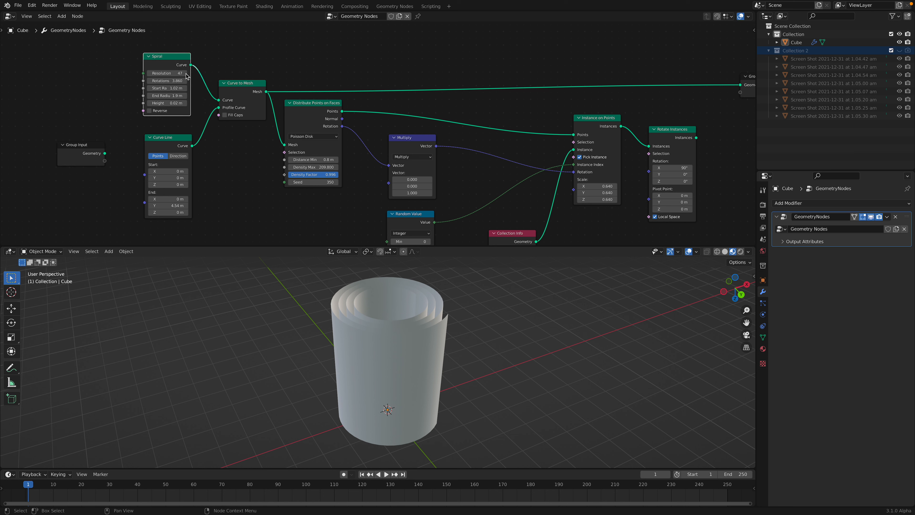
drag(166, 74, 203, 103)
middle_drag(363, 305, 358, 285)
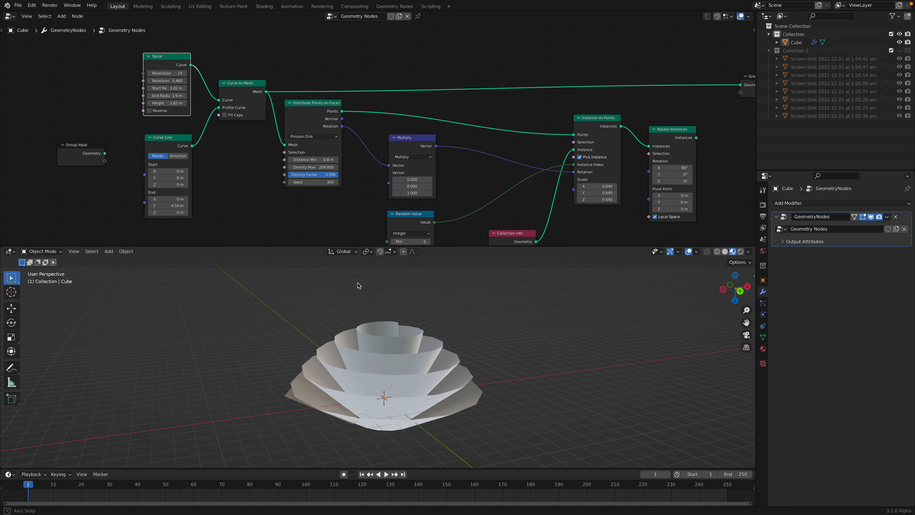
drag(173, 103, 196, 103)
middle_drag(396, 324, 378, 353)
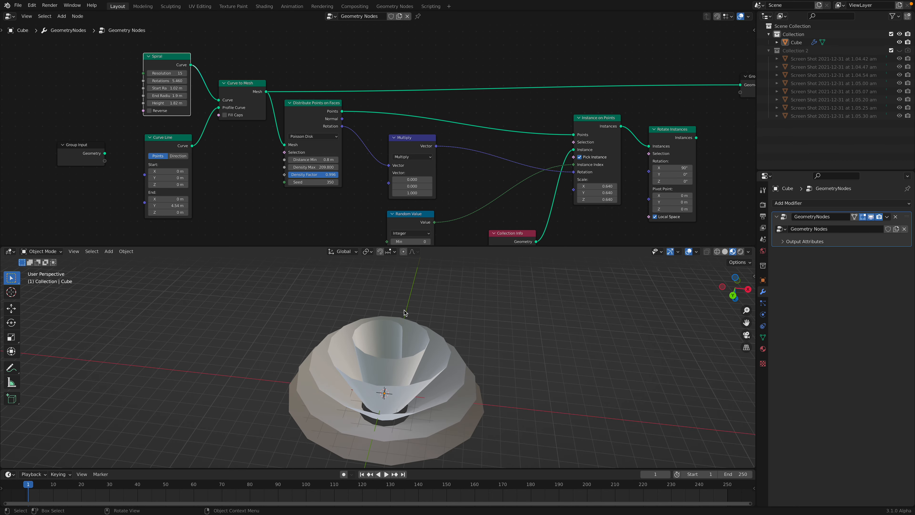
Save the file and undo the last two Spiral height changes.
key(ctrl+s)
key(ctrl+z)
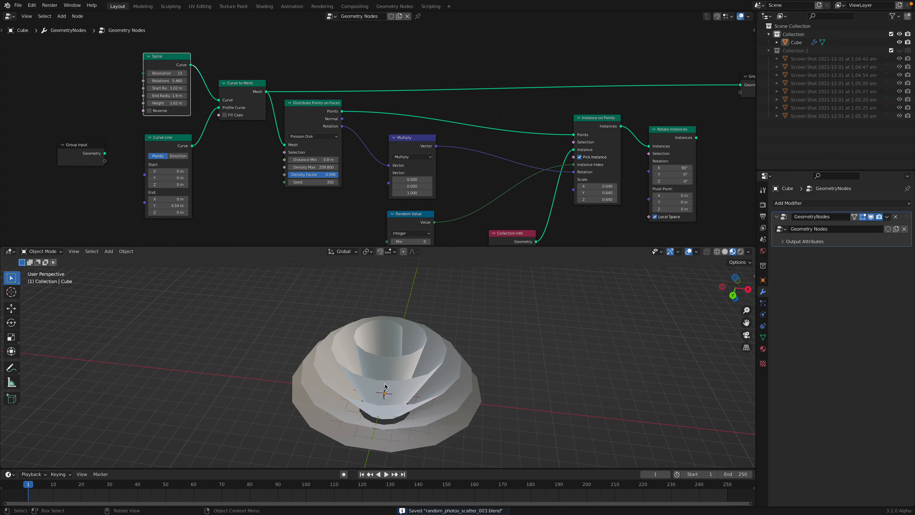
key(ctrl+z)
scroll(393, 350, up, 2)
middle_drag(369, 343, 391, 350)
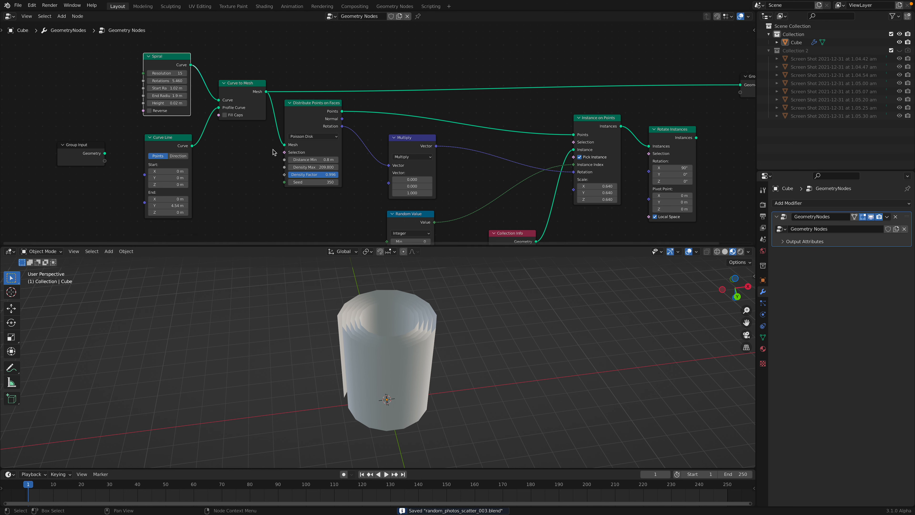
Connect the Points output of Distribute Points on Faces to Group Output and view the scattered points in Solid shading.
middle_drag(250, 89, 211, 88)
drag(212, 91, 209, 86)
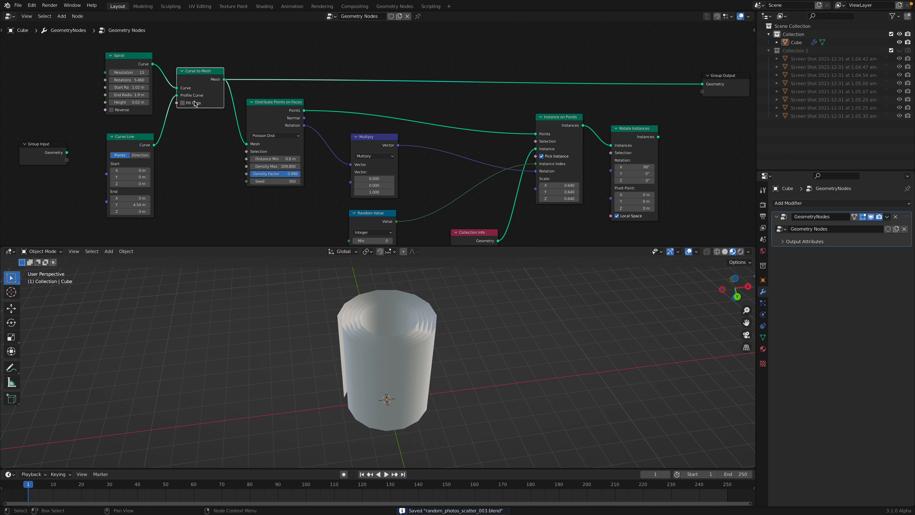
click(277, 106)
middle_drag(355, 108, 231, 111)
drag(180, 113, 578, 90)
drag(181, 107, 181, 102)
drag(596, 82, 591, 79)
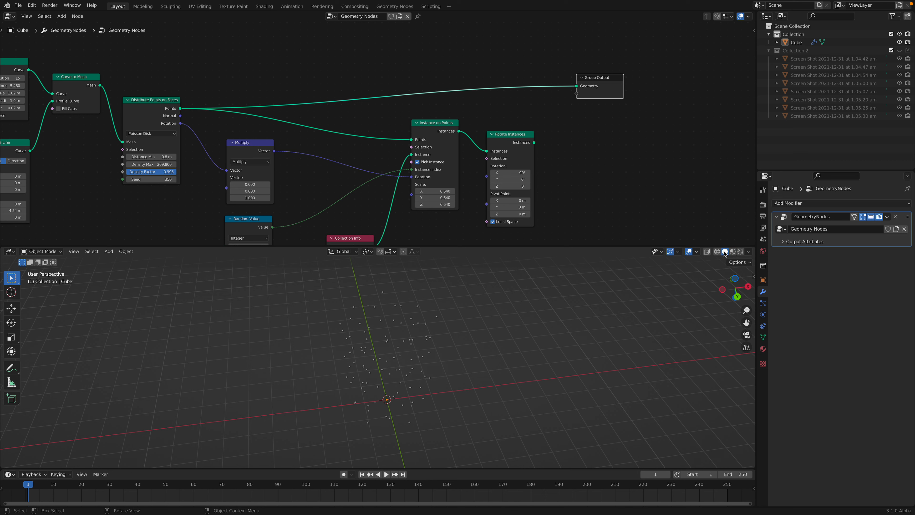
middle_drag(468, 370, 488, 341)
Set Distribute Points on Faces to Distance Min 0.78 m, Density Max 318.200 and Seed 544.
middle_drag(221, 188, 262, 168)
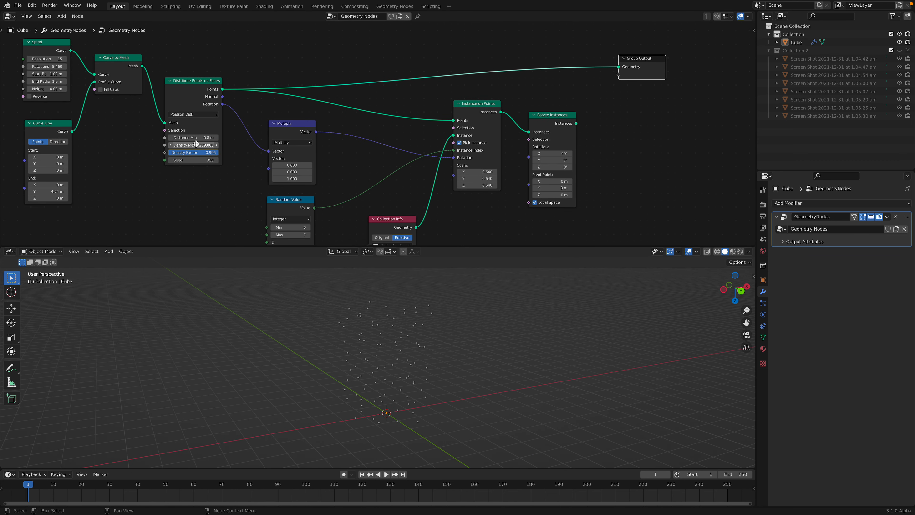
scroll(179, 138, up, 3)
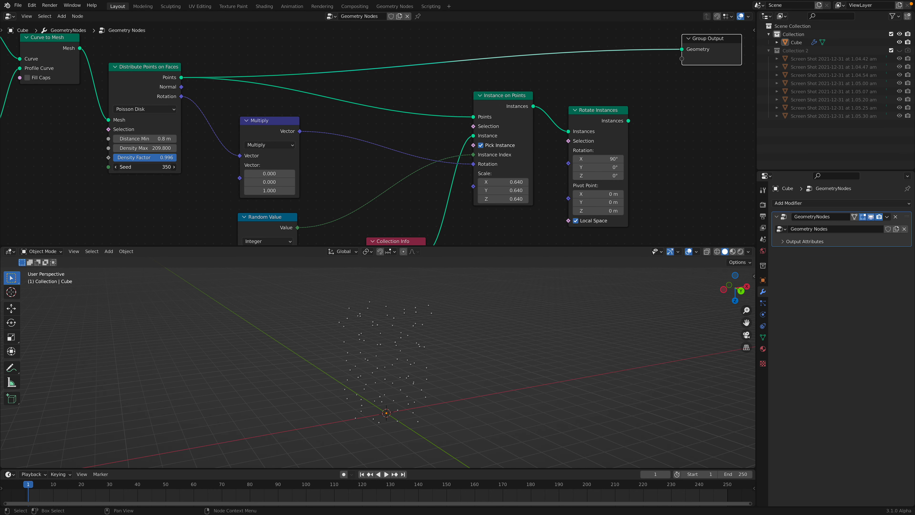
drag(147, 166, 147, 140)
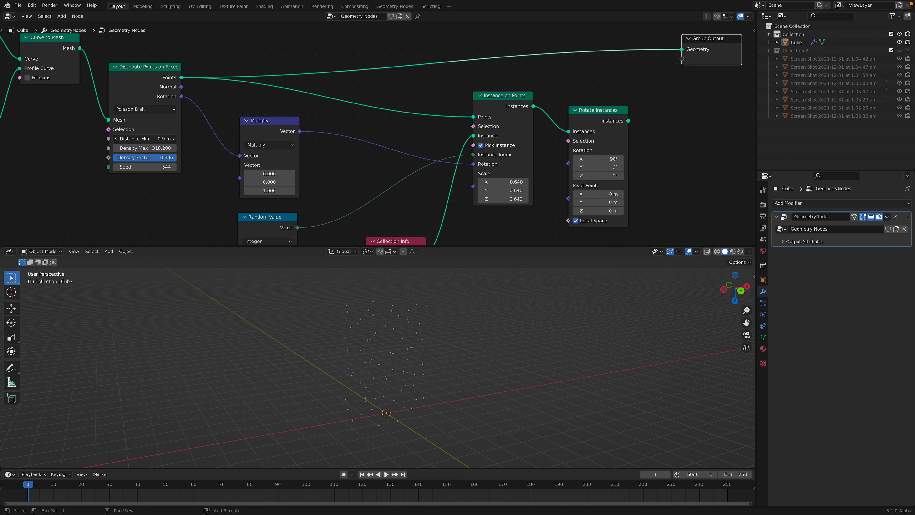
middle_drag(423, 330, 390, 327)
Reposition the Multiply node between Distribute Points on Faces and Instance on Points.
scroll(303, 188, down, 2)
drag(291, 124, 287, 124)
middle_drag(386, 150, 314, 104)
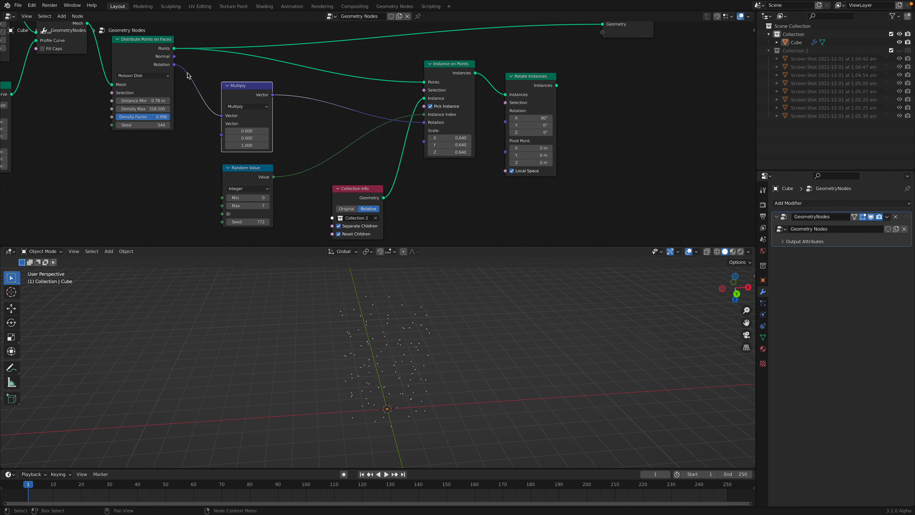
scroll(251, 137, up, 1)
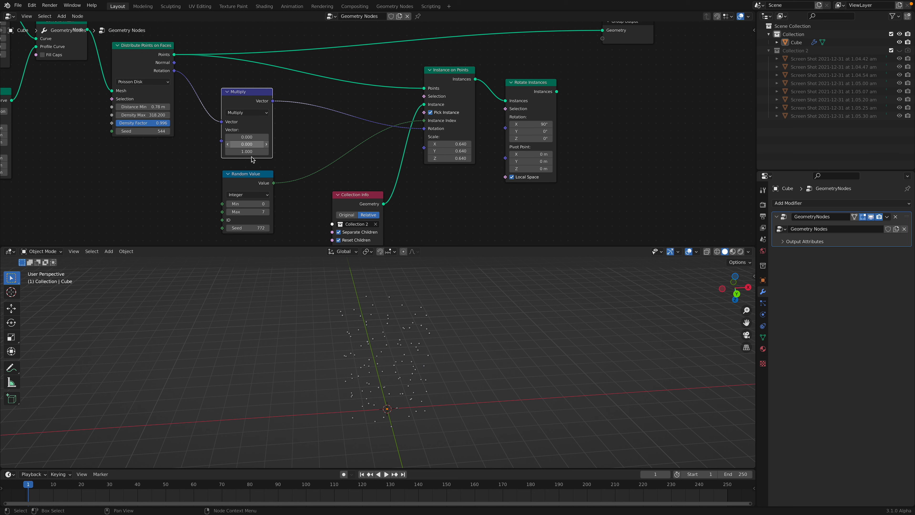
drag(257, 93, 270, 92)
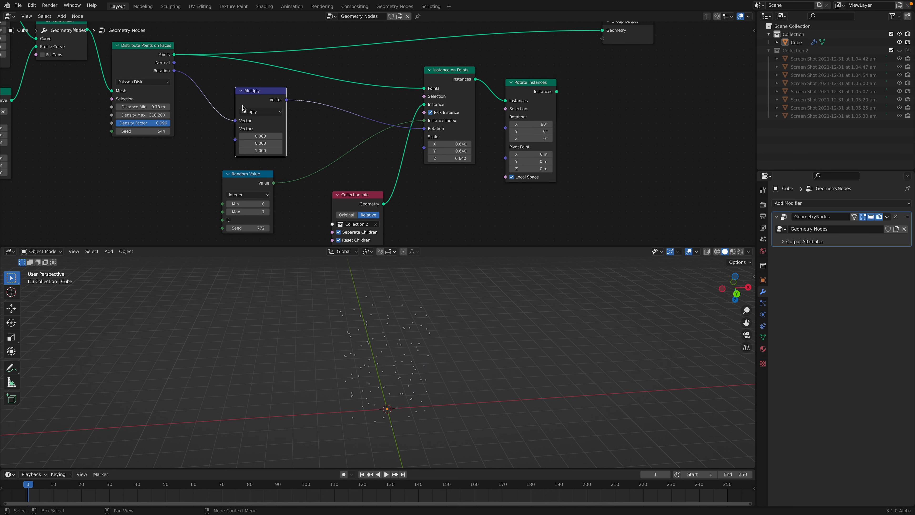
middle_drag(298, 115, 296, 125)
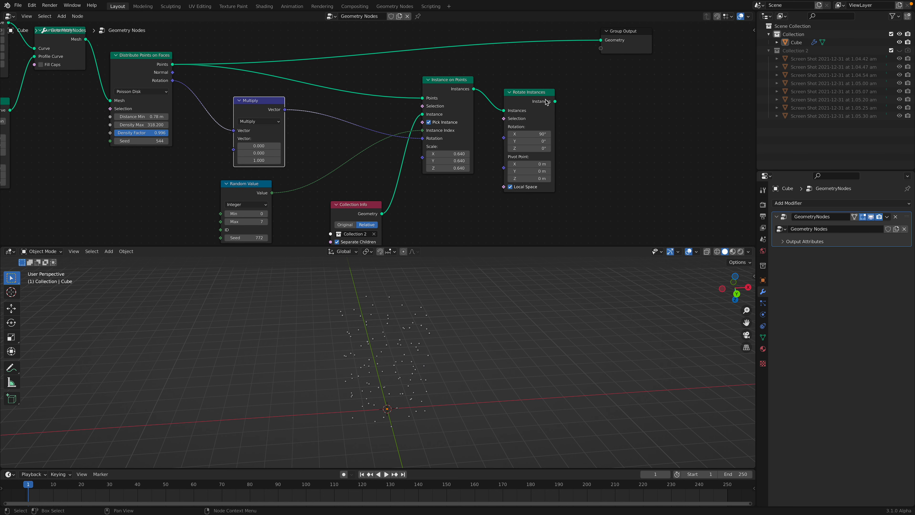
Connect the Rotate Instances output to Group Output again to bring back the scattered planes.
drag(555, 101, 602, 39)
drag(615, 40, 621, 45)
middle_drag(393, 274, 397, 274)
Set the Multiply node's X and Y vector components to 1 and inspect the planes' orientation.
drag(264, 146, 264, 153)
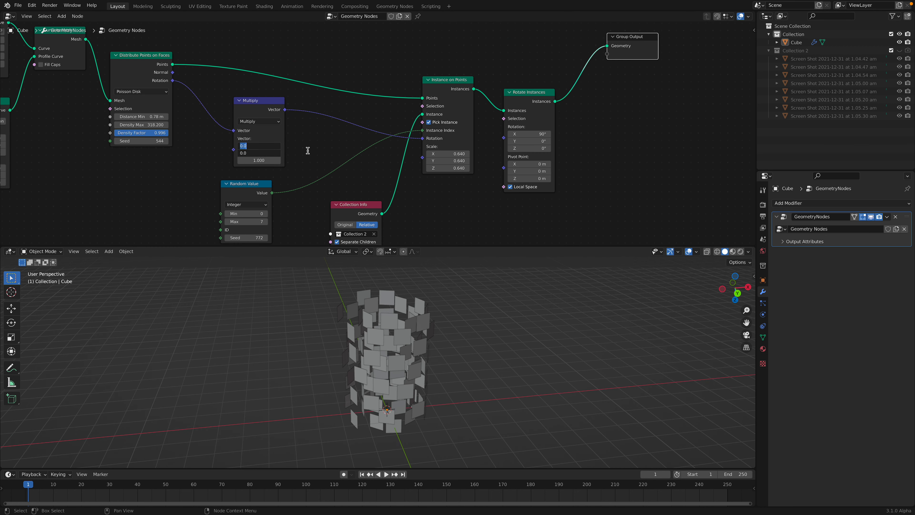
text(1)
key(Return)
middle_drag(431, 332, 414, 356)
Set the Multiply node's X and Y components to 0 and preview the photo materials in an enlarged 3D viewport.
drag(264, 145, 264, 153)
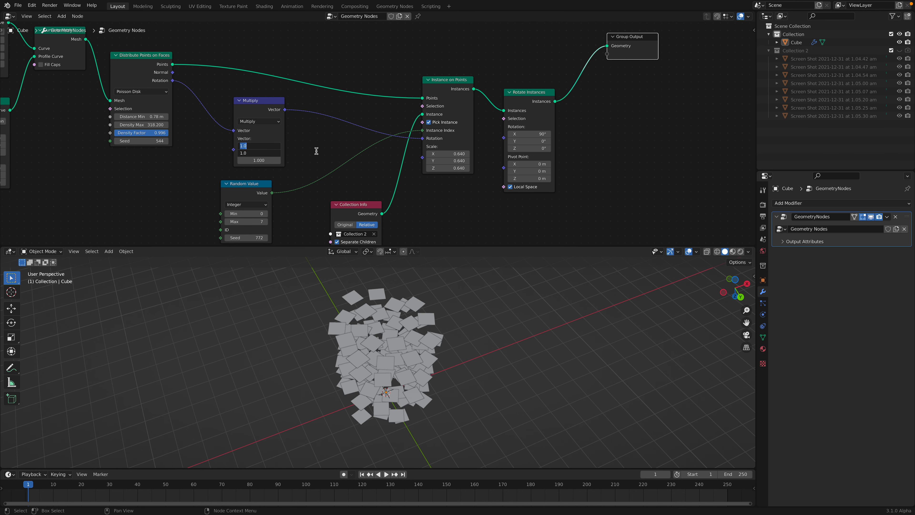
text(0)
key(Return)
mouse_move(454, 371)
middle_down()
mouse_move(482, 343)
mouse_move(418, 380)
mouse_move(443, 361)
middle_up()
click(733, 251)
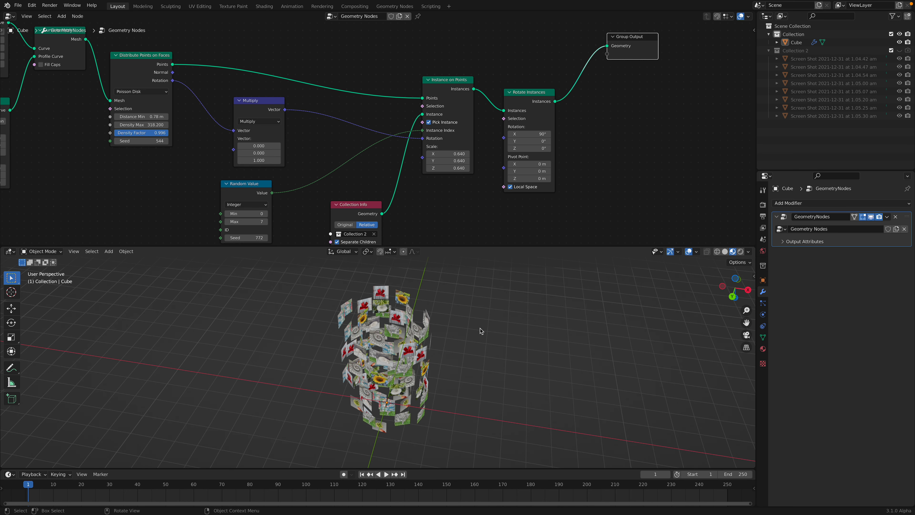
drag(592, 247, 605, 156)
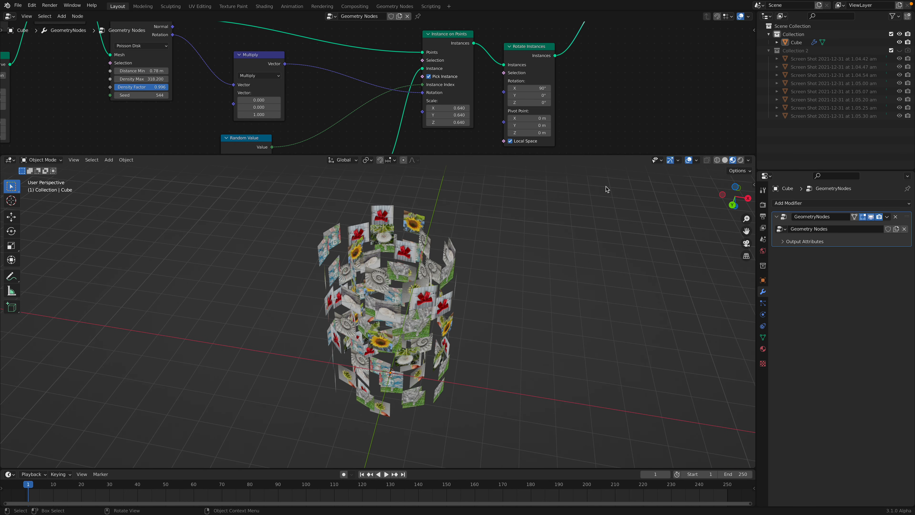
Switch to Solid shading and enable the Face Orientation overlay to check which way the planes face.
click(724, 160)
click(748, 160)
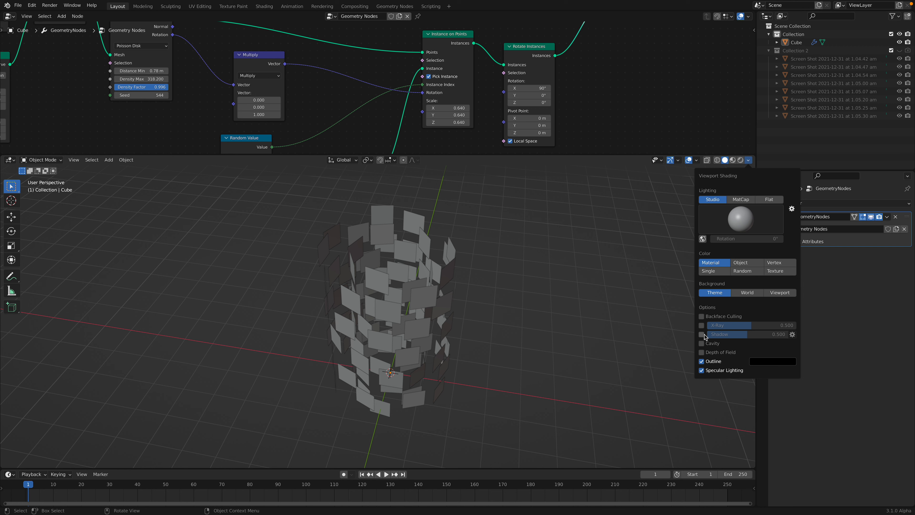
click(697, 161)
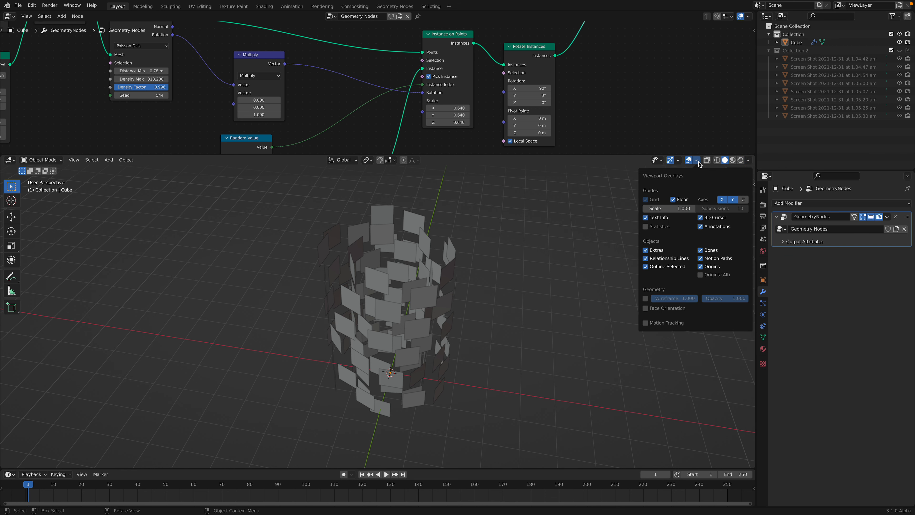
click(646, 307)
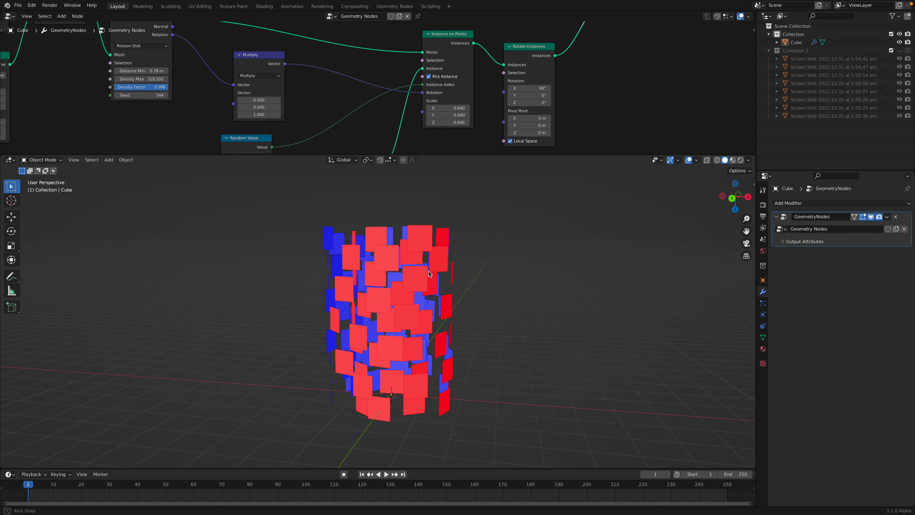
mouse_move(425, 312)
middle_down()
mouse_move(419, 358)
mouse_move(319, 348)
mouse_move(292, 319)
mouse_move(351, 326)
mouse_move(399, 288)
mouse_move(445, 281)
mouse_move(425, 293)
mouse_move(418, 324)
middle_up()
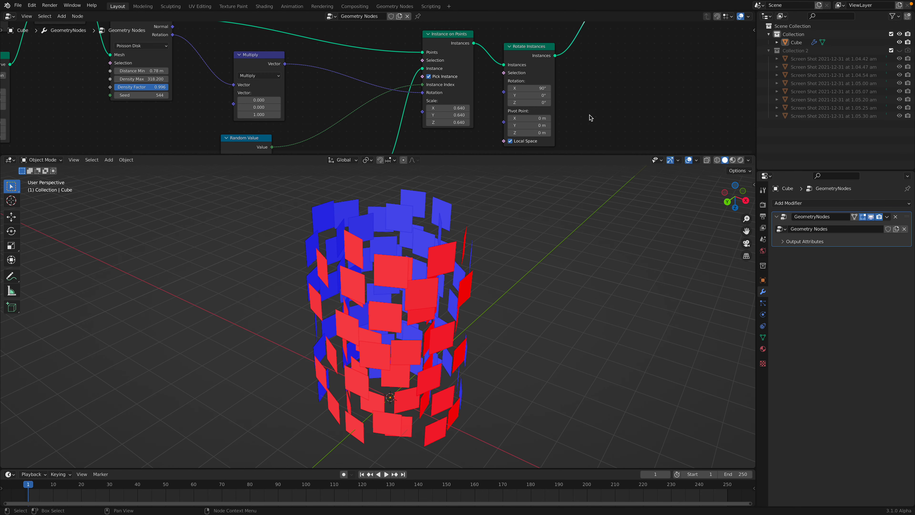
Frame the whole node tree and align the Rotate Instances node with Group Output.
key(Home)
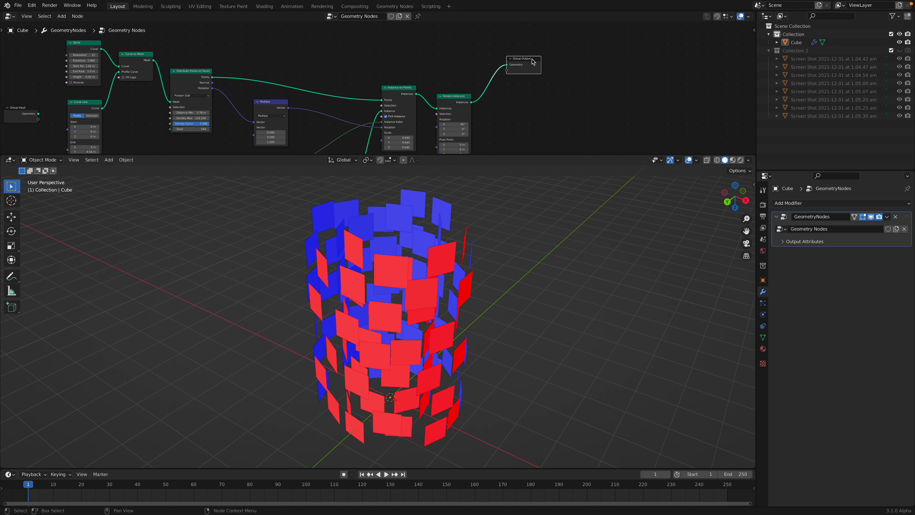
drag(462, 99, 460, 93)
scroll(468, 97, up, 1)
middle_drag(468, 97, 481, 71)
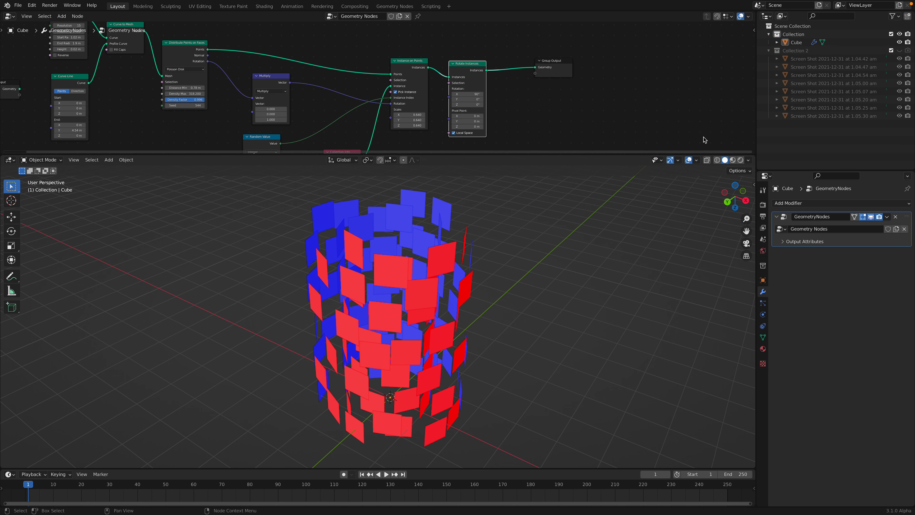
Disable the Face Orientation overlay and return the viewport to Material Preview shading.
click(696, 160)
click(646, 309)
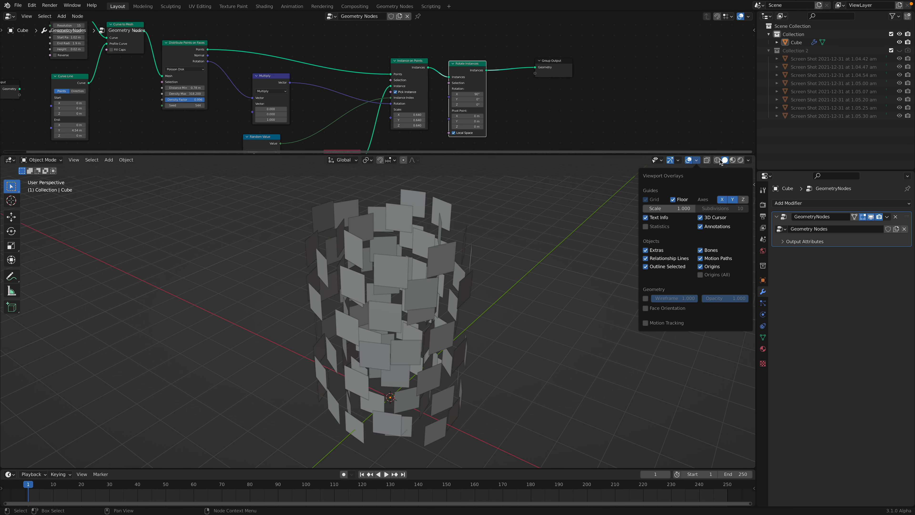
click(733, 161)
scroll(412, 100, down, 1)
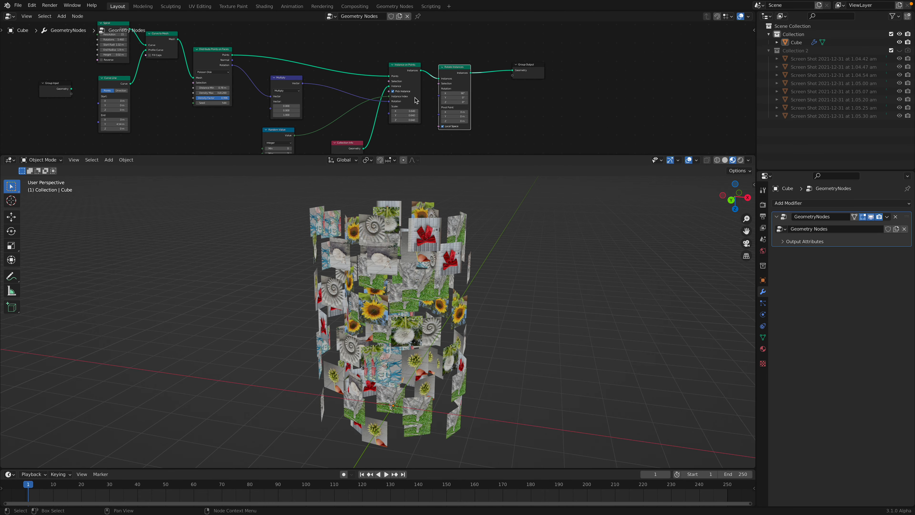
scroll(413, 101, up, 1)
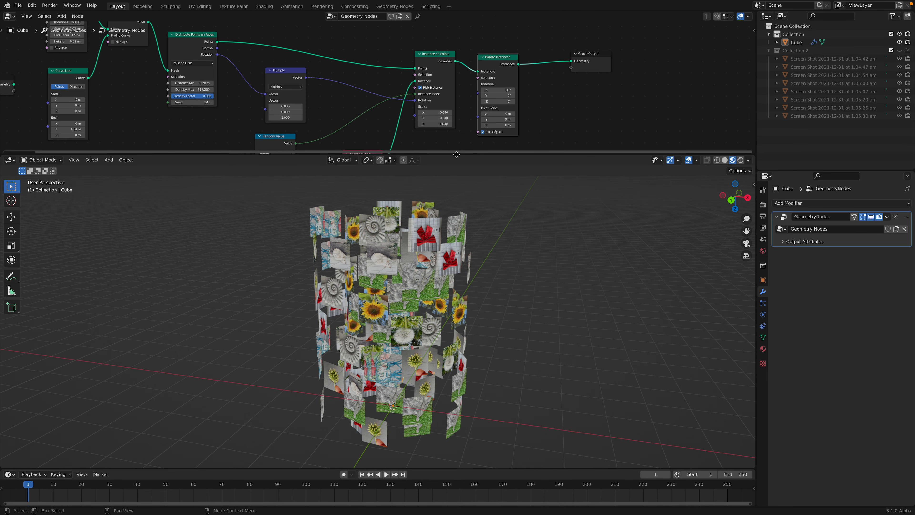
Enlarge the node editor and toggle Pick Instance off and on again on Instance on Points to compare the photo variety.
drag(456, 155, 456, 252)
scroll(468, 102, up, 2)
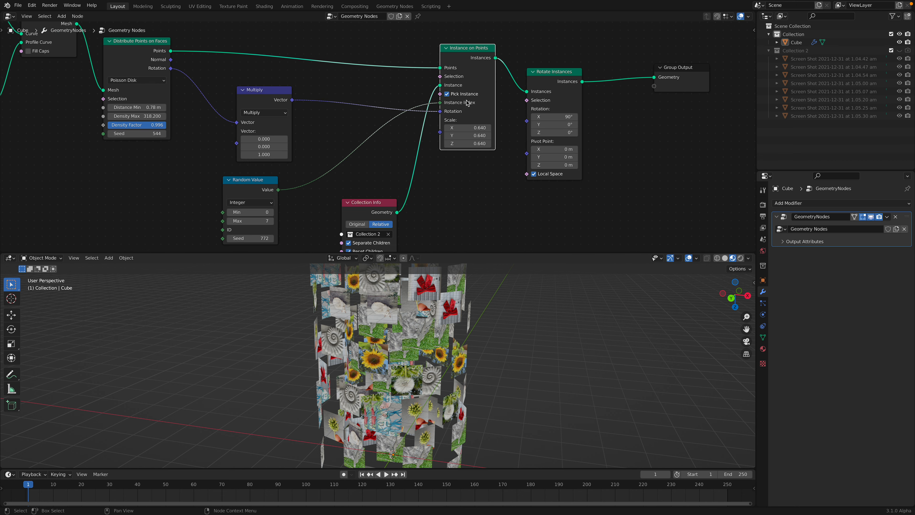
click(455, 96)
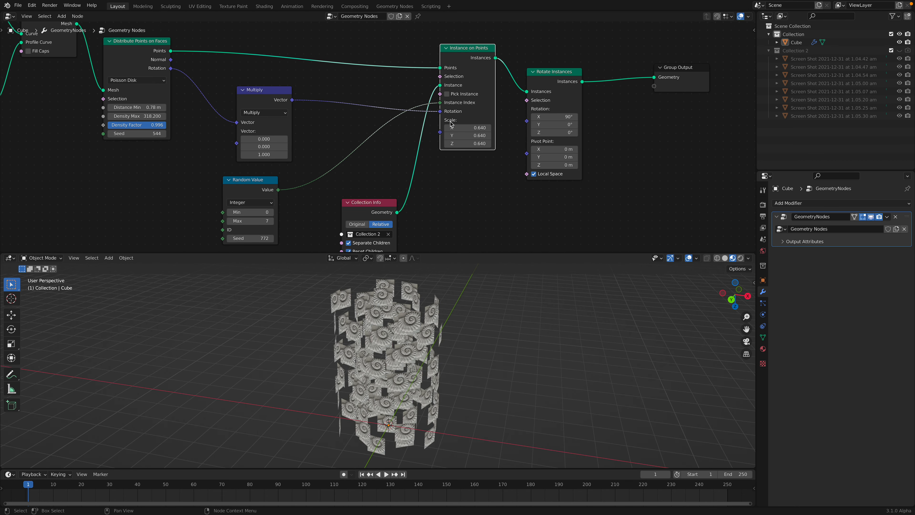
click(455, 96)
click(454, 95)
click(454, 96)
Set the Random Value node's seed to 1102 and move the Collection Info node slightly upward.
drag(248, 193, 373, 216)
scroll(267, 192, down, 1)
middle_drag(415, 363, 430, 353)
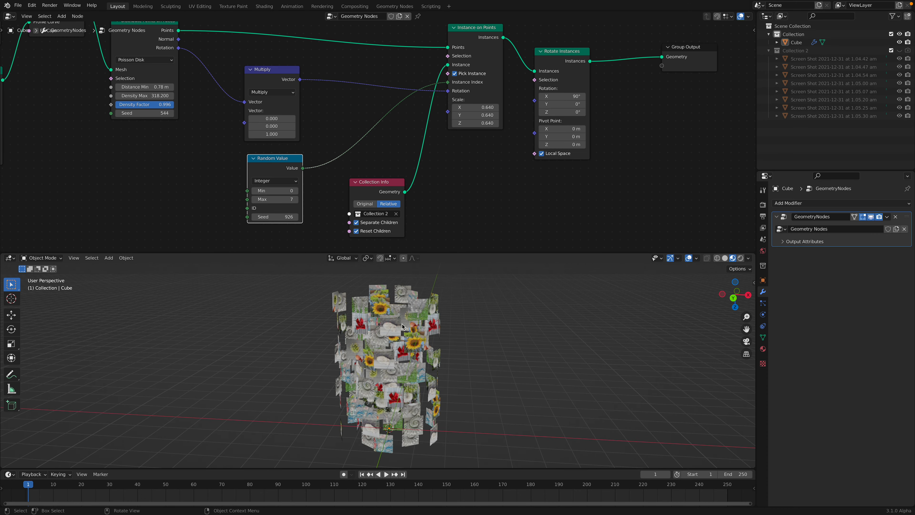
drag(274, 218, 295, 217)
middle_drag(437, 343, 424, 399)
drag(391, 183, 390, 167)
middle_drag(451, 164, 382, 154)
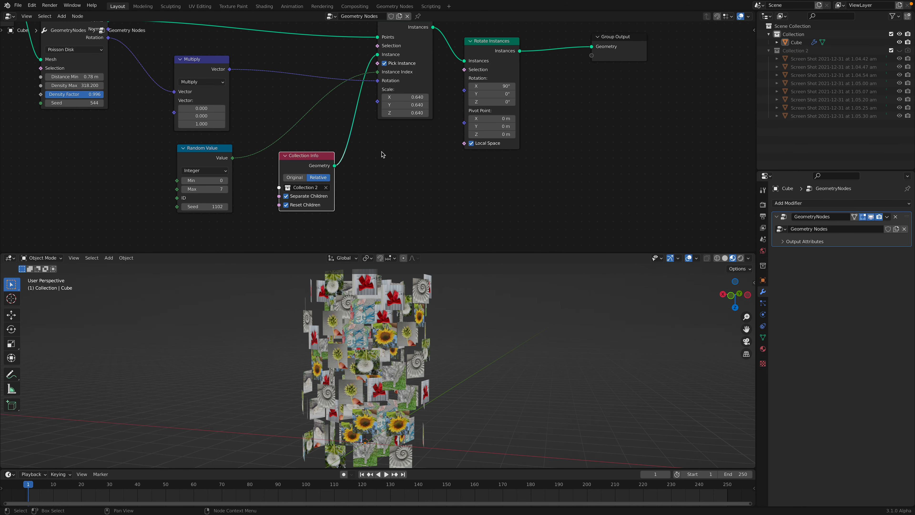
Try an X rotation of 270° on the Rotate Instances node and select the photo cylinder.
mouse_move(490, 88)
mouse_down()
mouse_move(522, 88)
mouse_move(490, 88)
mouse_up()
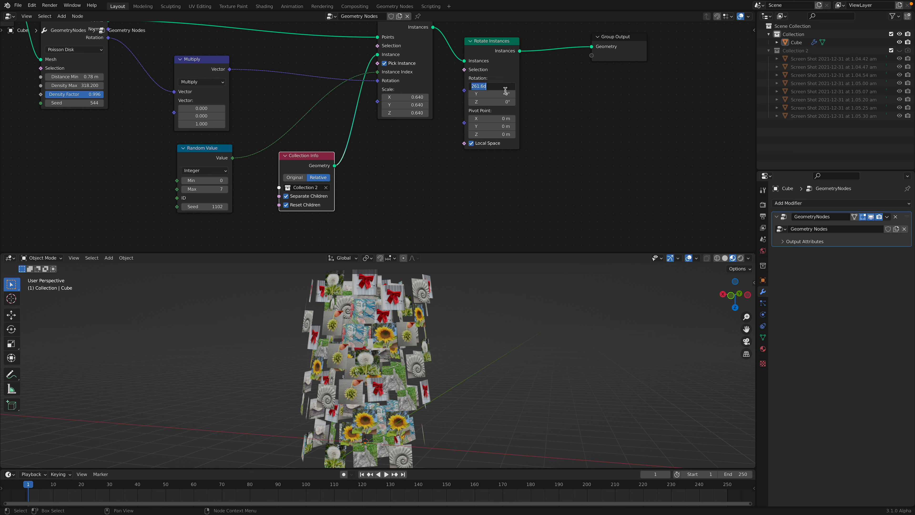
key(Return)
middle_drag(448, 317, 422, 338)
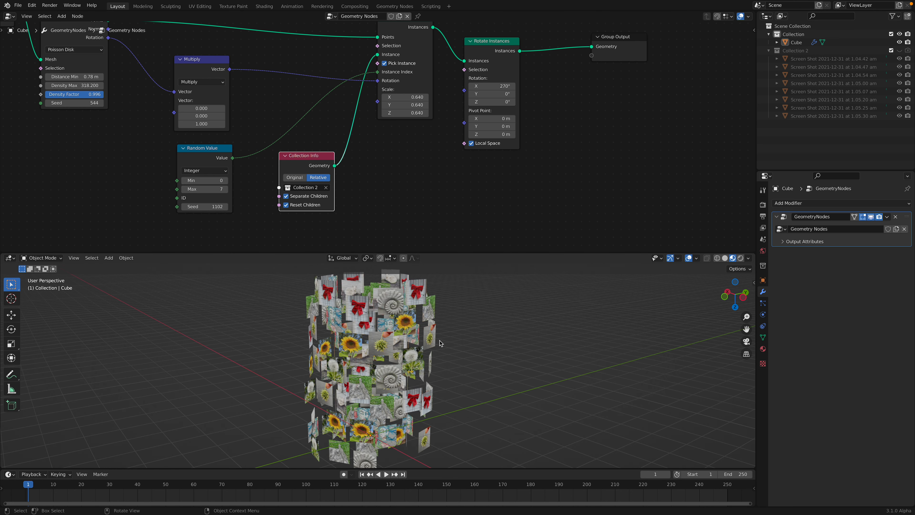
scroll(420, 340, down, 3)
key(shift+a)
mouse_move(416, 347)
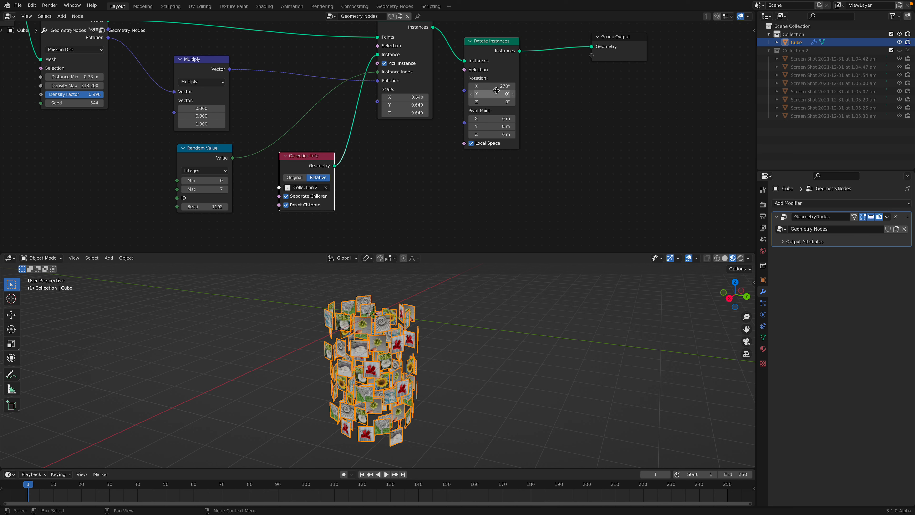
Set the Rotate Instances node's X rotation to 90°.
click(495, 87)
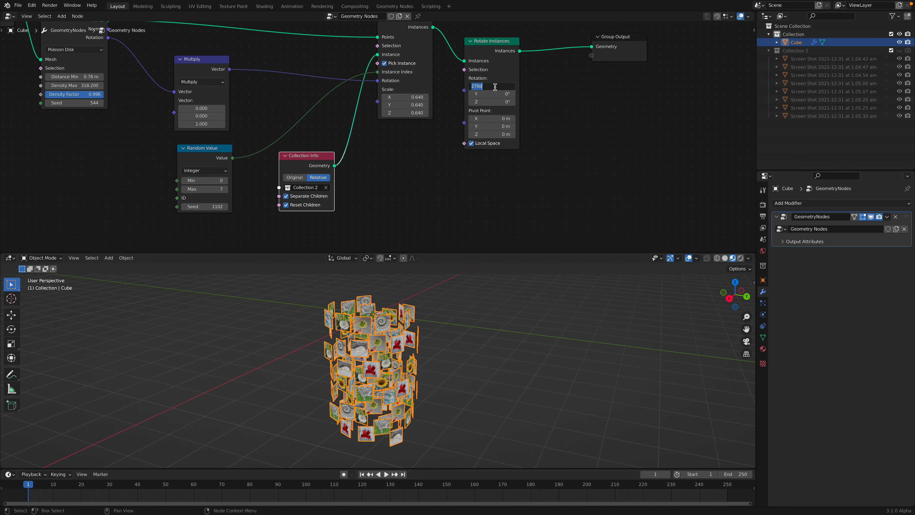
text(90)
key(Return)
Review the earlier part of the node tree and compare the photo cylinder in Solid and Material Preview shading.
middle_drag(93, 102, 335, 168)
middle_drag(224, 150, 297, 163)
mouse_move(219, 98)
mouse_down()
mouse_move(273, 99)
mouse_move(220, 99)
mouse_up()
shift+drag(231, 219, 198, 218)
shift+middle_drag(428, 345, 693, 295)
scroll(435, 409, up, 2)
click(725, 258)
click(732, 258)
scroll(556, 334, down, 4)
middle_drag(544, 335, 461, 345)
Save the blend file and enlarge the 3D viewport around the photo cylinder.
key(ctrl+s)
middle_drag(431, 155, 142, 130)
middle_drag(390, 377, 366, 359)
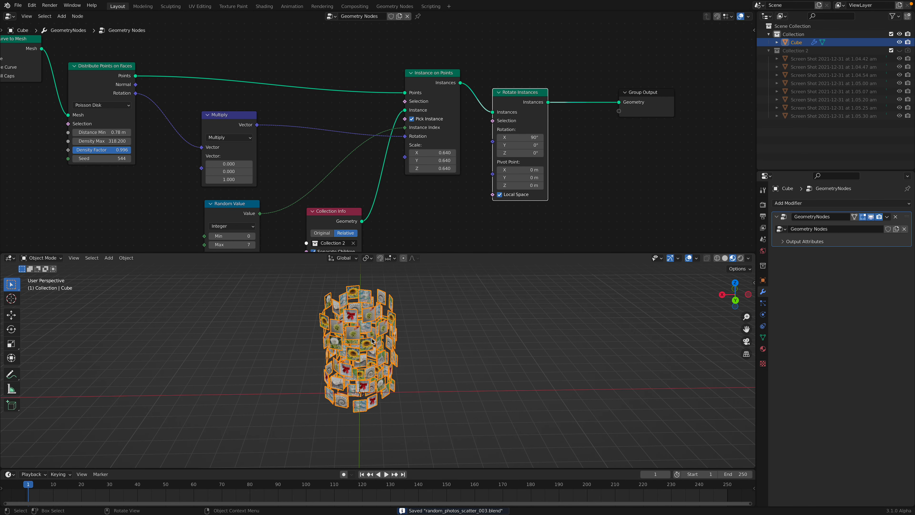
scroll(366, 353, up, 2)
drag(457, 257, 456, 191)
Try applying the GeometryNodes modifier on the Cube and undo it.
right_click(812, 217)
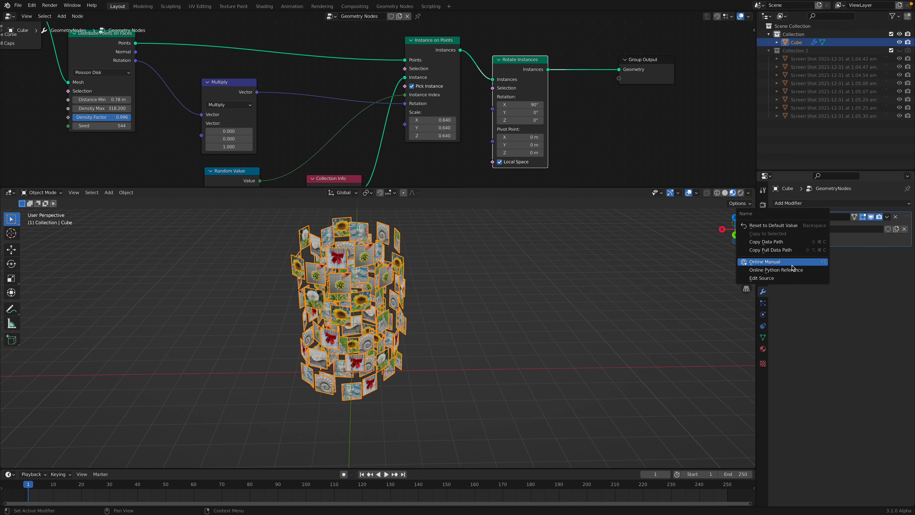
shift+middle_drag(413, 258, 411, 294)
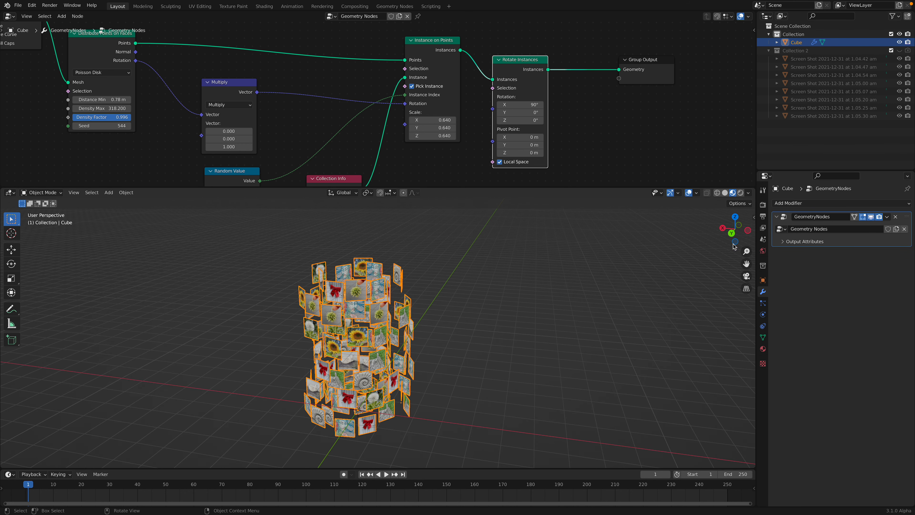
key(ctrl+a)
middle_drag(473, 348, 450, 349)
key(ctrl+z)
Insert a Realize Instances node between Rotate Instances and Group Output and examine its effect on the photo materials.
middle_drag(627, 139, 589, 138)
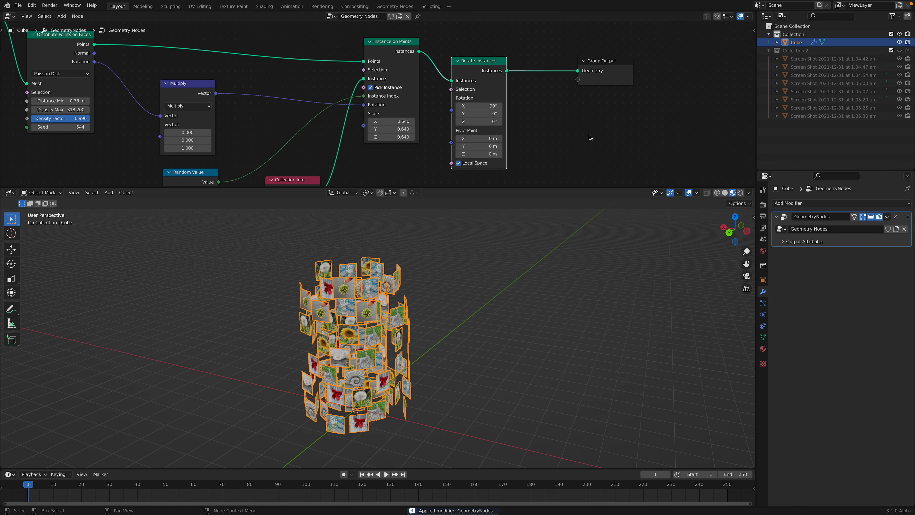
key(shift+a)
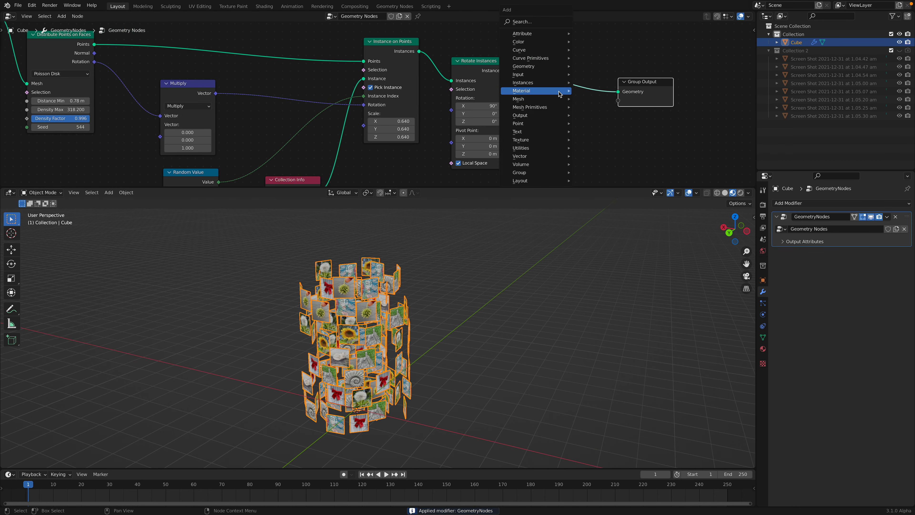
click(541, 22)
text(rea)
click(551, 38)
click(547, 76)
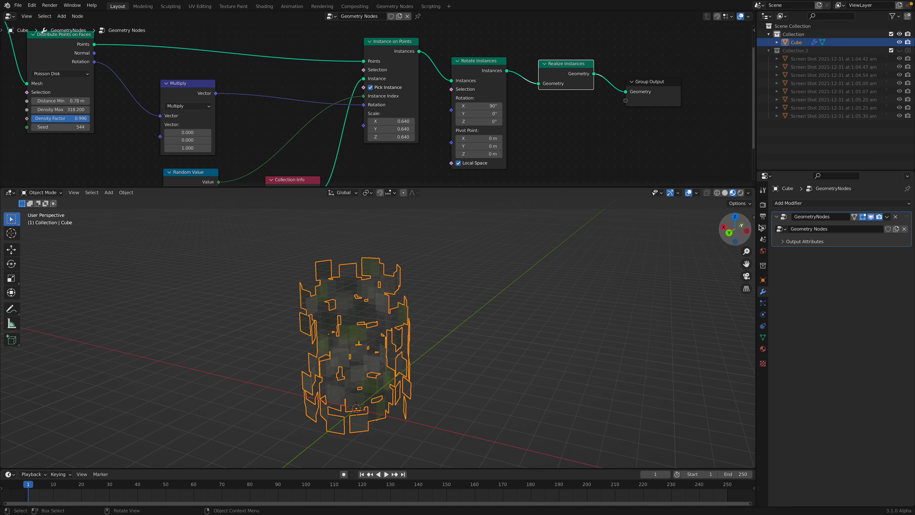
click(539, 335)
middle_drag(539, 335, 546, 138)
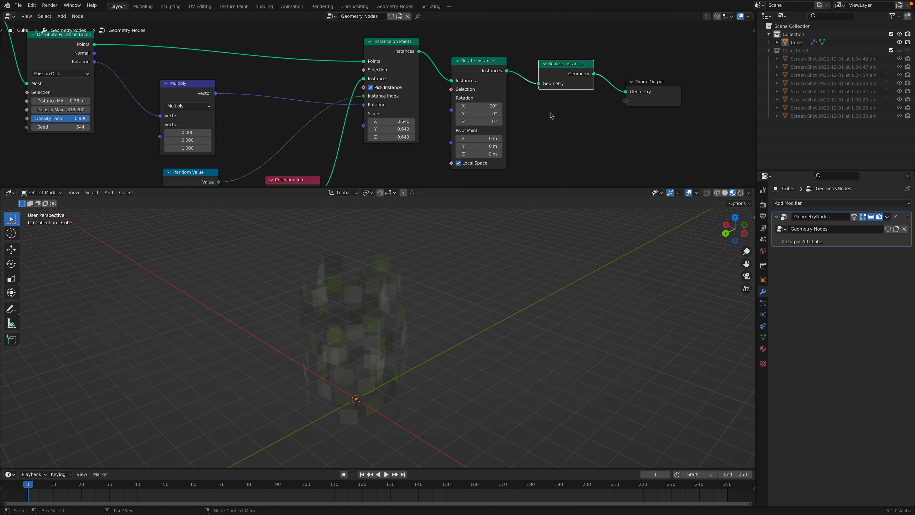
Connect Rotate Instances directly to Group Output and delete the Realize Instances node.
drag(507, 71, 613, 82)
key(x)
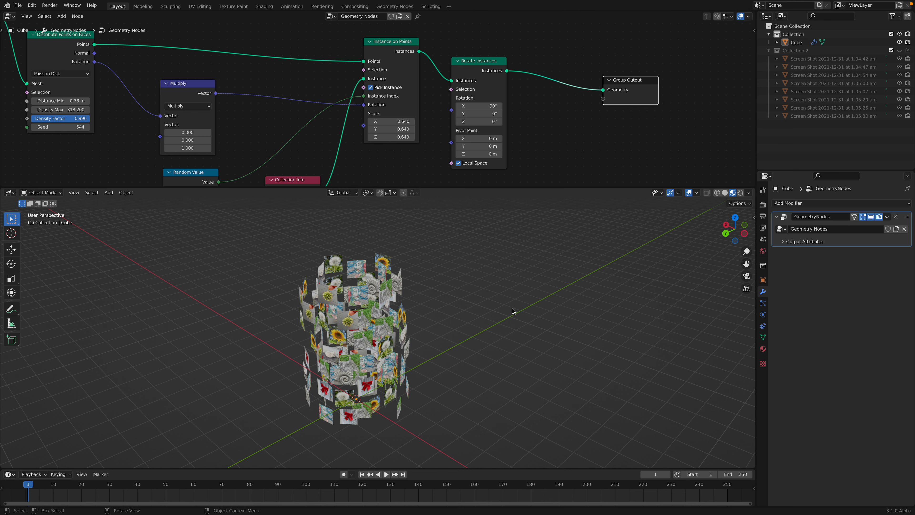
middle_drag(513, 309, 453, 298)
Convert the photo cylinder's instances to separate objects with Make Instances Real, inspect the planes up close and deselect everything.
click(396, 318)
middle_drag(396, 317, 397, 326)
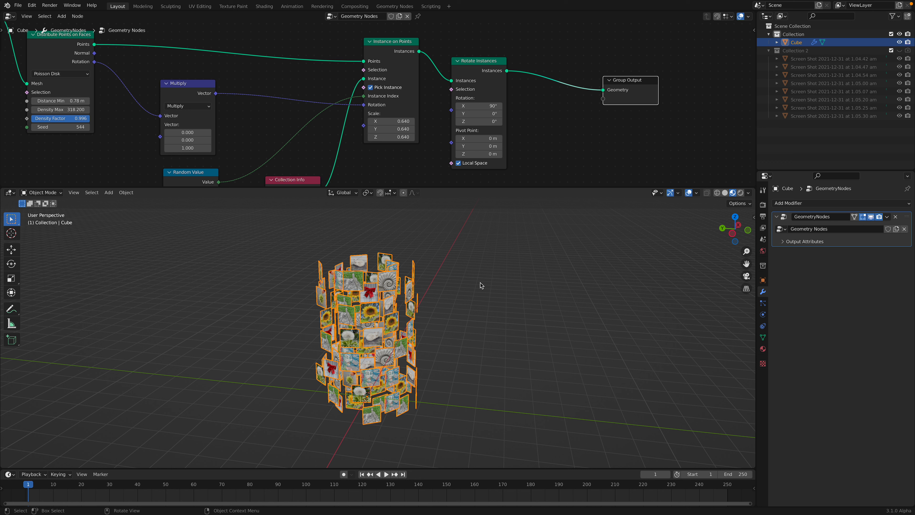
key(F3)
text(reali)
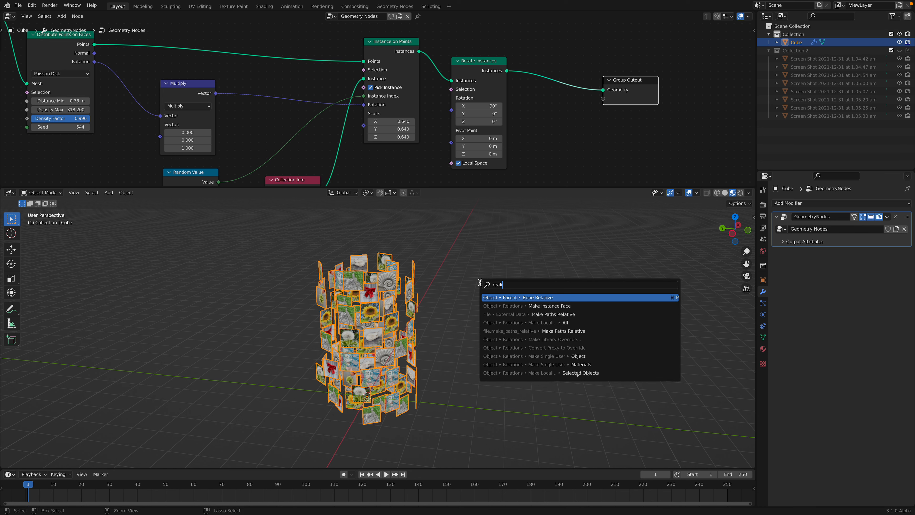
key(ctrl+a)
text(make real)
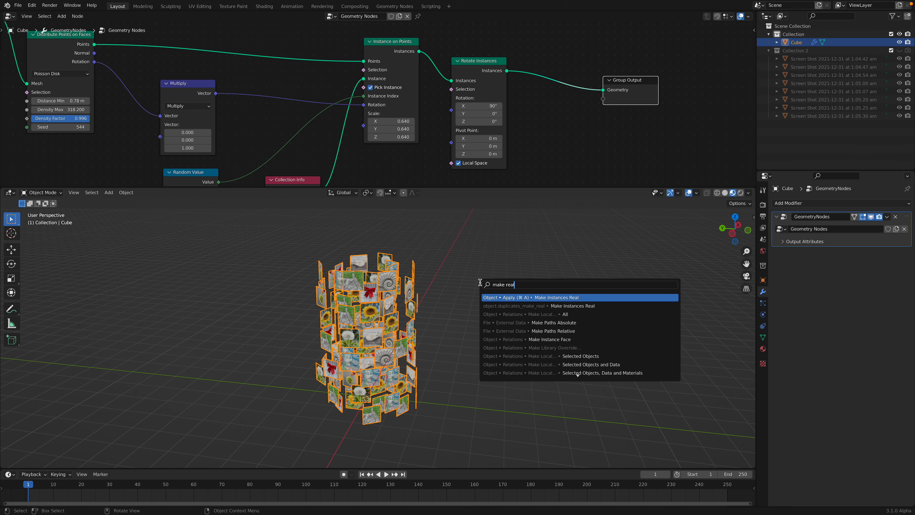
click(556, 301)
middle_drag(495, 337, 489, 337)
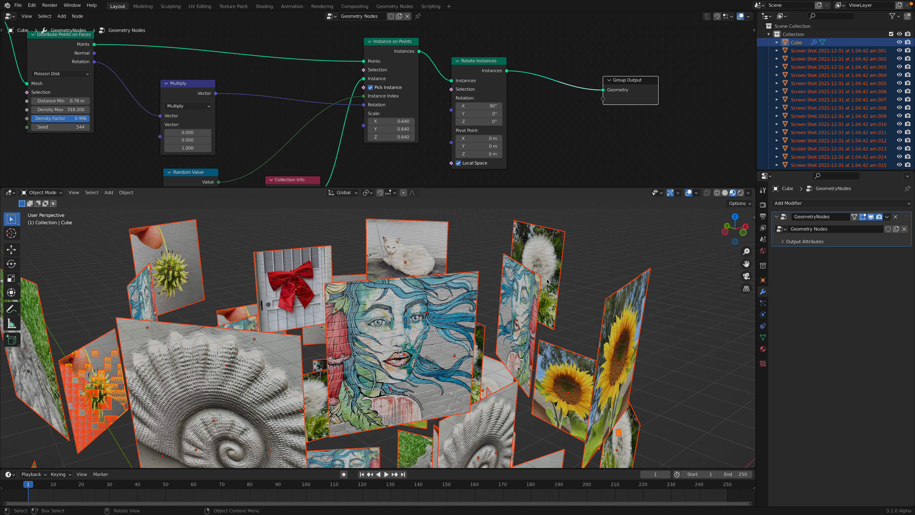
middle_drag(547, 278, 588, 258)
click(580, 257)
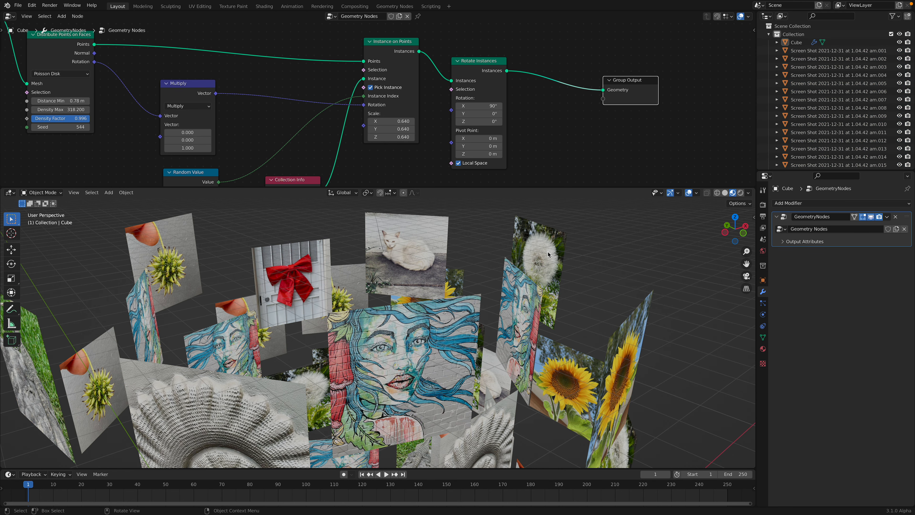
Hide the original Cube object in the viewport and exclude it from renders.
click(465, 280)
click(900, 42)
click(907, 41)
Select all the separate photo planes and join them into one object.
scroll(467, 313, down, 5)
key(a)
shift+middle_drag(467, 313, 468, 271)
shift+click(468, 270)
key(ctrl+j)
Add a Solidify modifier with a thickness of 0.01 m to the joined photo planes.
click(795, 203)
click(742, 342)
middle_drag(612, 318, 604, 317)
click(863, 239)
text(aa)
key(Return)
middle_drag(486, 308, 360, 252)
Export the selected photo planes to the Desktop as glTF Binary random_photos_scatter_003.glb, limited to Selected Objects with Apply Modifiers on.
click(21, 8)
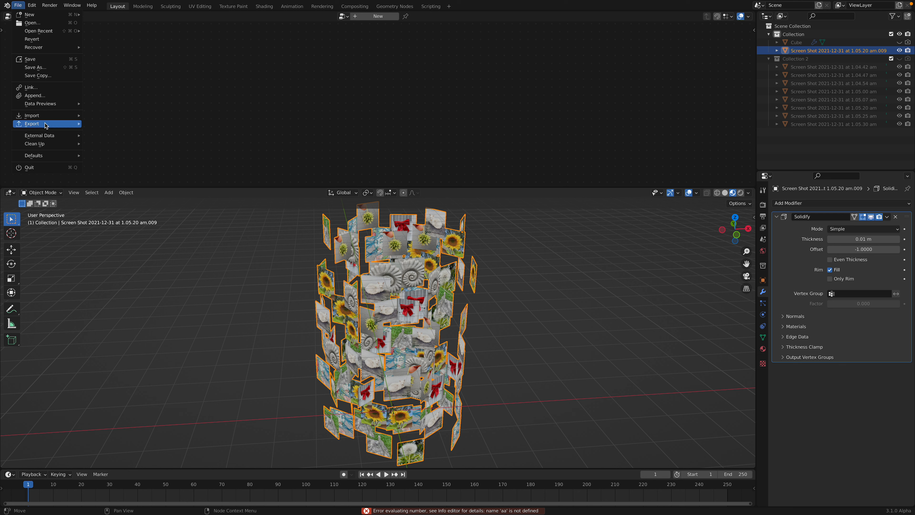
mouse_move(43, 125)
click(156, 194)
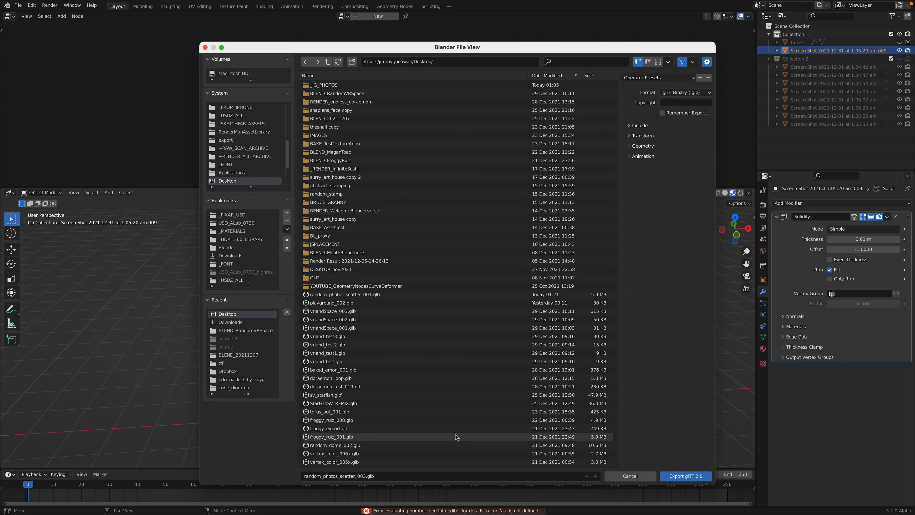
click(637, 126)
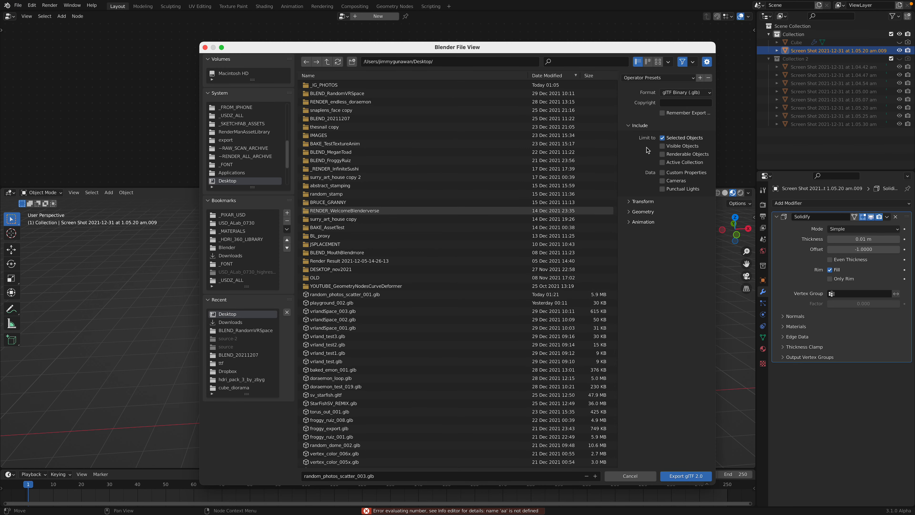
click(645, 212)
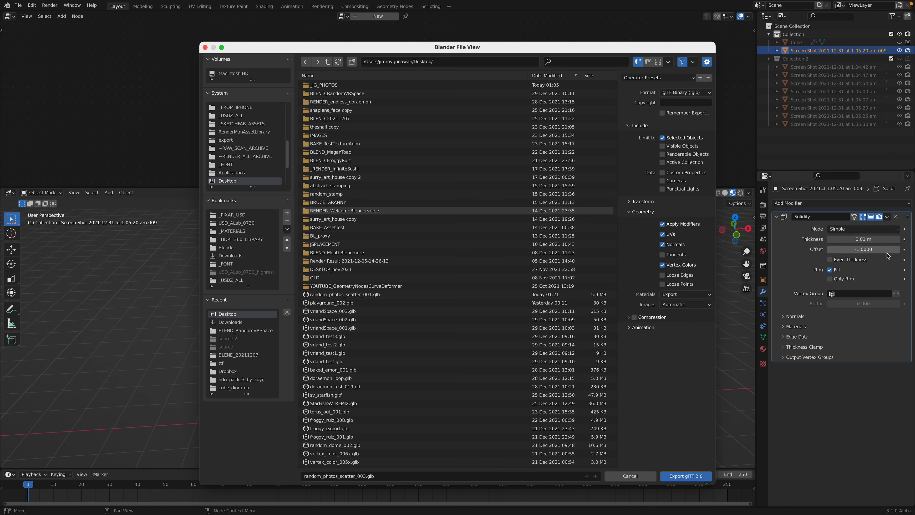
click(686, 475)
Switch to the VrLand space in Chrome and walk around the existing photo cylinder and spiral staircase.
key(ctrl+Left)
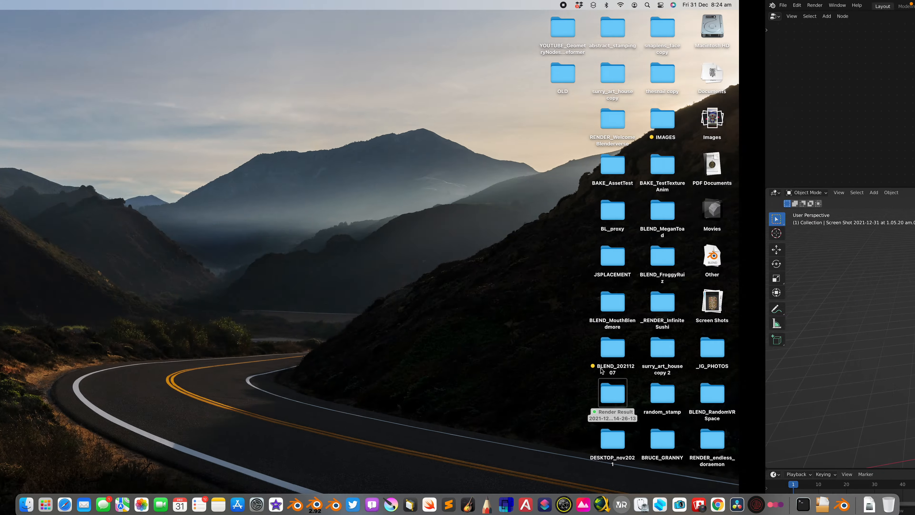
click(718, 500)
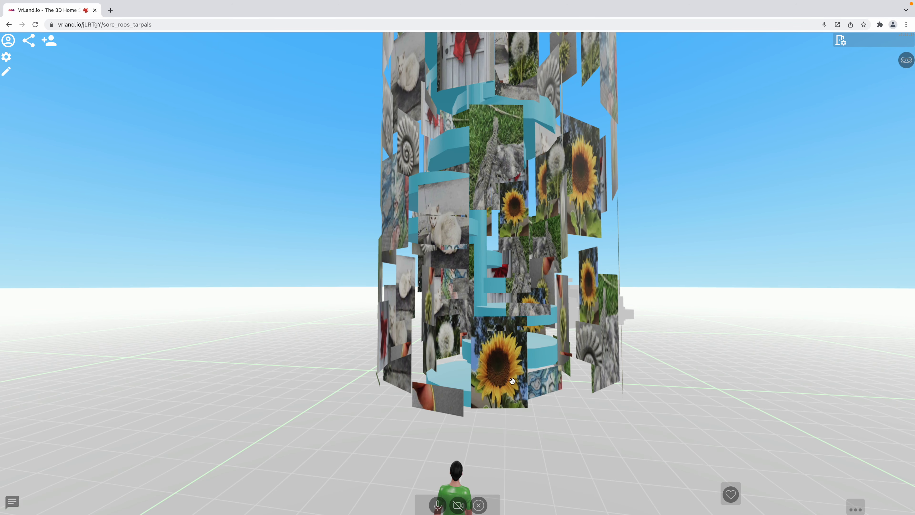
key(w)
key(a)
key(a)
drag(300, 331, 335, 355)
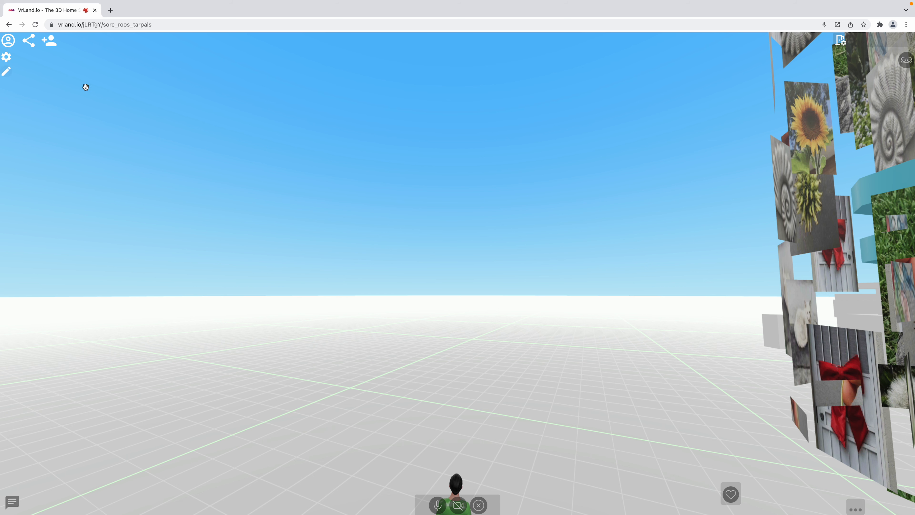
Reload the VrLand space and turn the avatar toward an empty area of the ground.
click(470, 28)
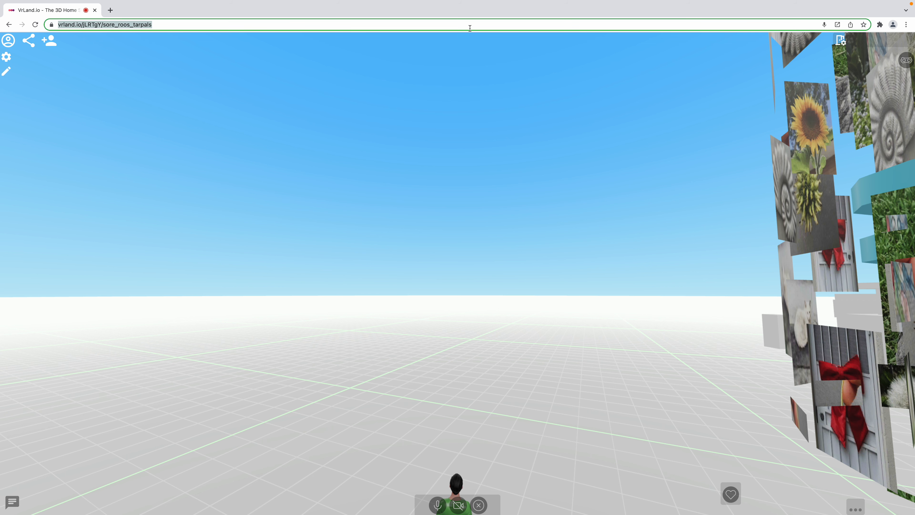
key(Return)
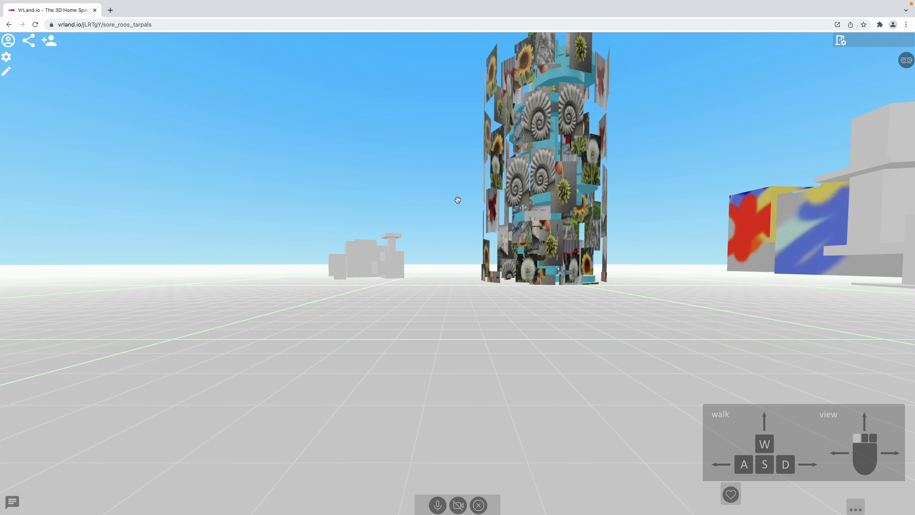
key(a)
drag(198, 268, 333, 258)
Open VrLand's edit mode and upload random_photos_scatter_003.glb from the Desktop as a new asset.
click(7, 73)
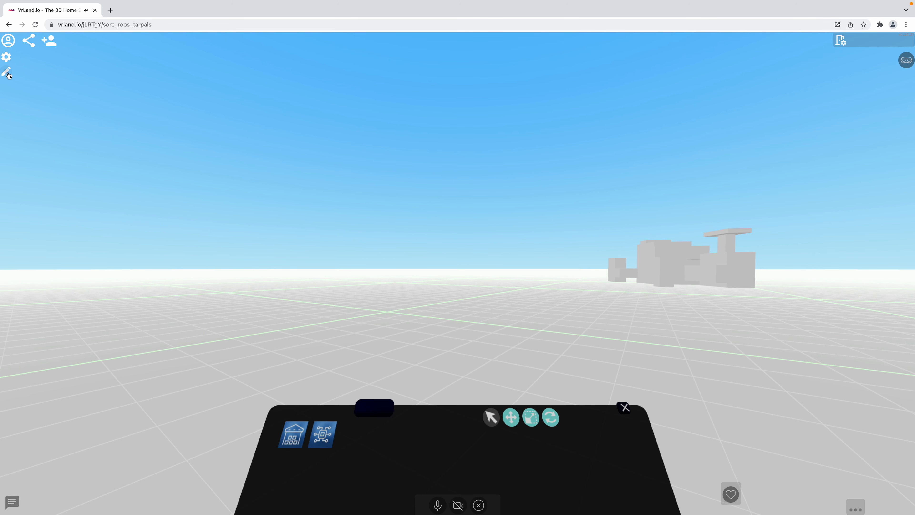
click(373, 407)
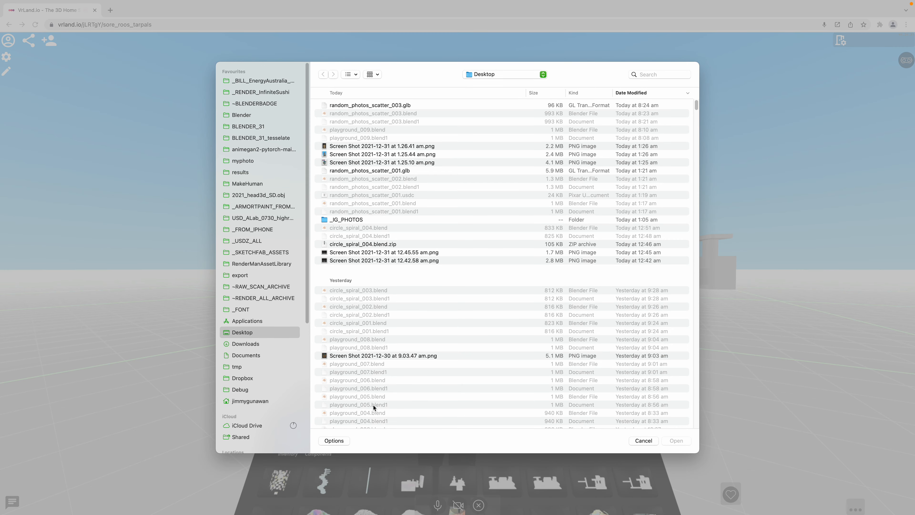
click(408, 107)
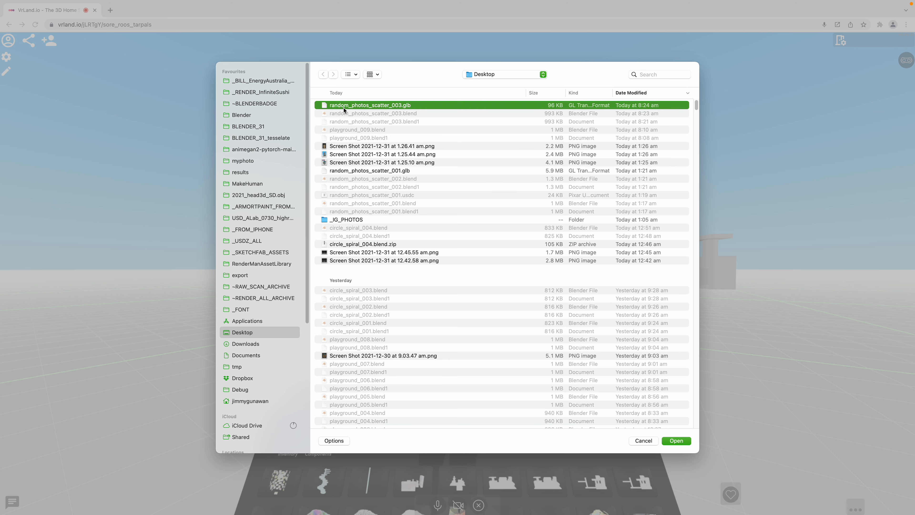
click(676, 441)
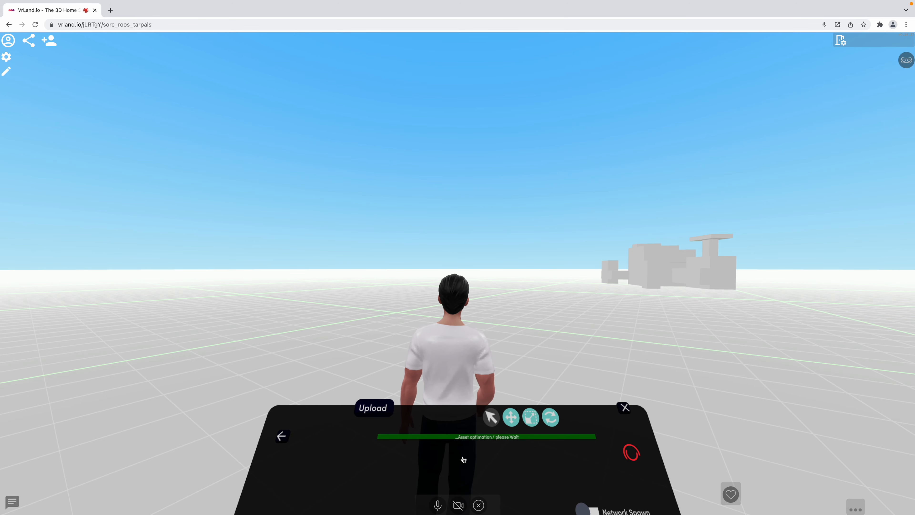
Switch back to Blender with the joined and solidified photo planes.
key(ctrl+Left)
key(ctrl+Right)
key(ctrl+Right)
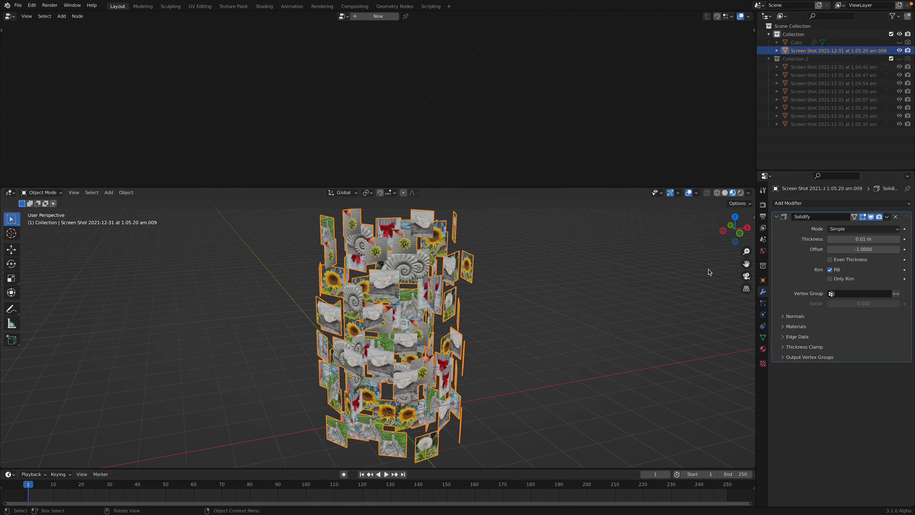
Unhide Collection 2, select the 1.04.42 am photo plane and show all its material nodes in the Shader Editor.
click(843, 68)
click(899, 59)
click(840, 68)
middle_drag(620, 350, 617, 368)
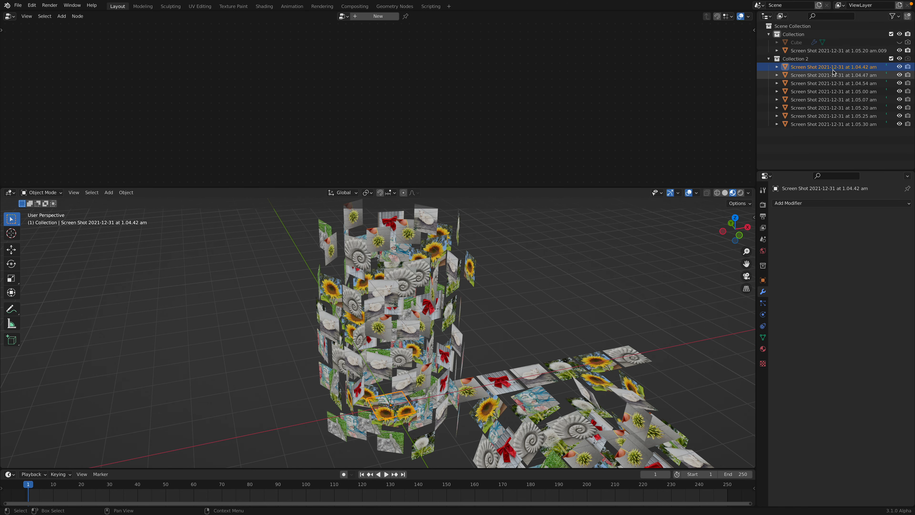
click(14, 20)
click(77, 103)
key(Home)
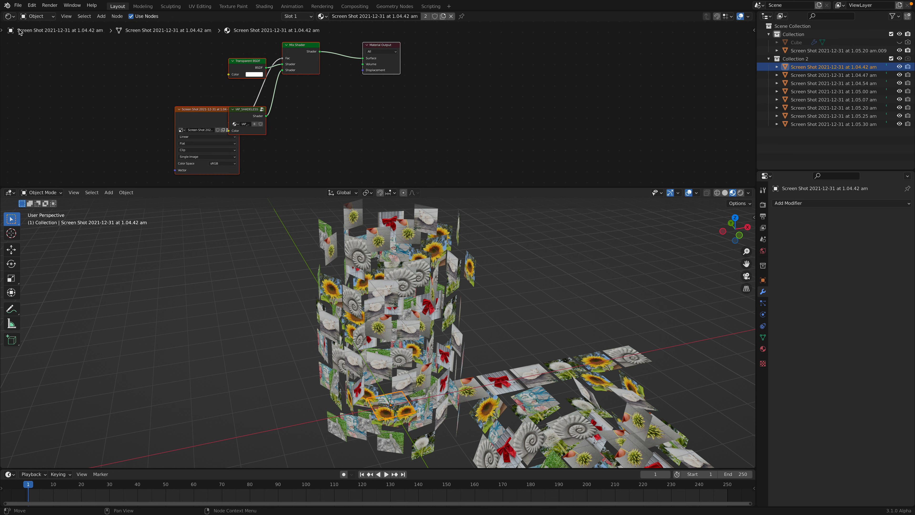
Save the Blender file under the new name random_photos_scatter_004.blend on the Desktop.
click(18, 5)
click(48, 71)
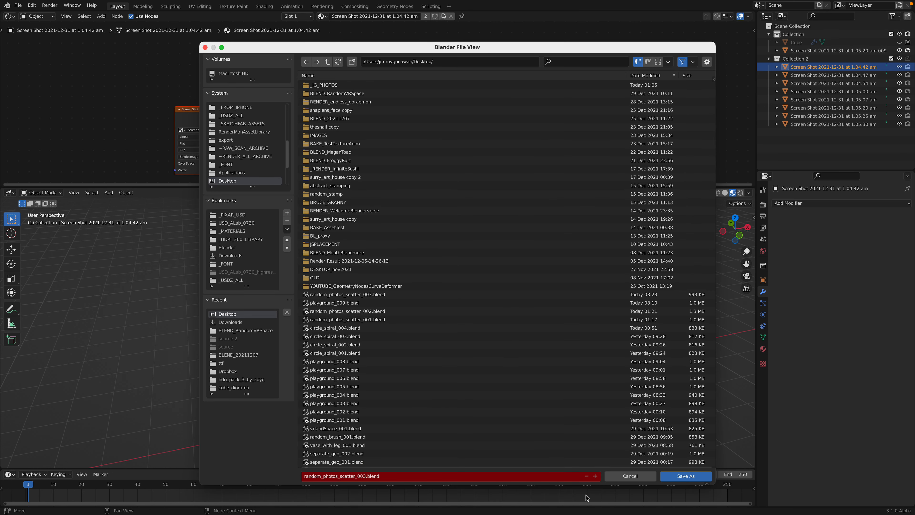
click(685, 476)
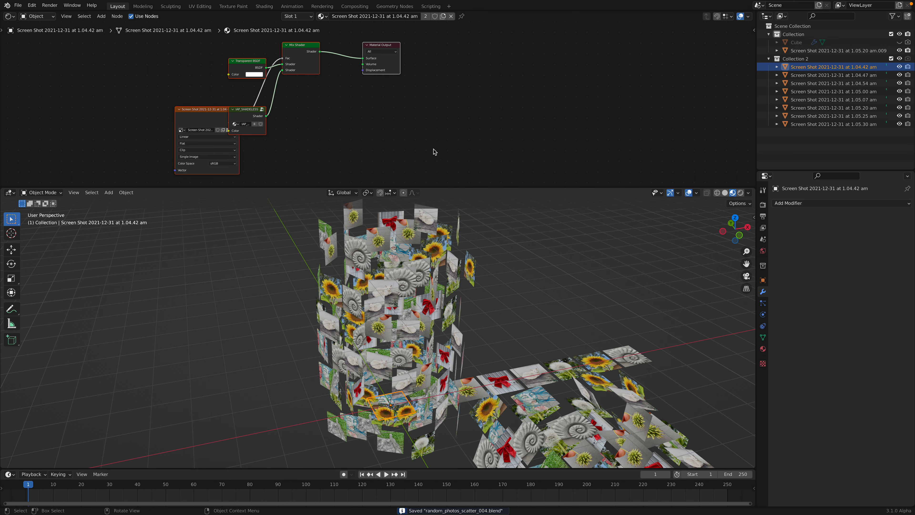
Enlarge the Shader Editor and move the image texture node clear of the overlapping shader nodes.
click(323, 80)
middle_drag(320, 80, 323, 115)
scroll(320, 116, up, 1)
drag(319, 187, 318, 241)
middle_drag(279, 182, 289, 157)
click(186, 161)
drag(195, 164, 149, 136)
Delete the IAP_SHADELESS, Transparent BSDF and Mix Shader nodes from the 1.04.42 am material.
click(252, 153)
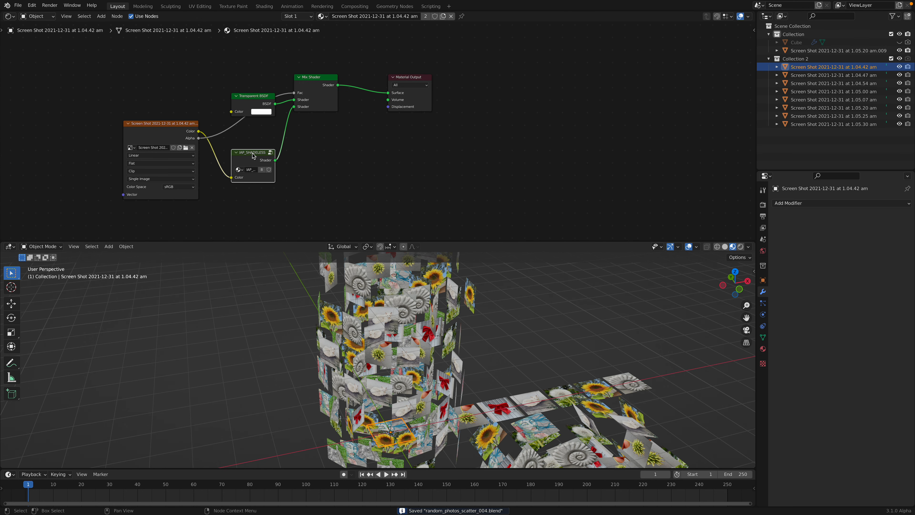
key(x)
click(252, 97)
key(x)
click(318, 79)
key(x)
Add a Principled BSDF to the 1.04.42 am material, linking image Color to Base Color and BSDF to the output's Surface.
key(shift+a)
click(260, 86)
text(pri)
key(Return)
click(263, 76)
drag(198, 130, 263, 110)
drag(338, 86, 388, 93)
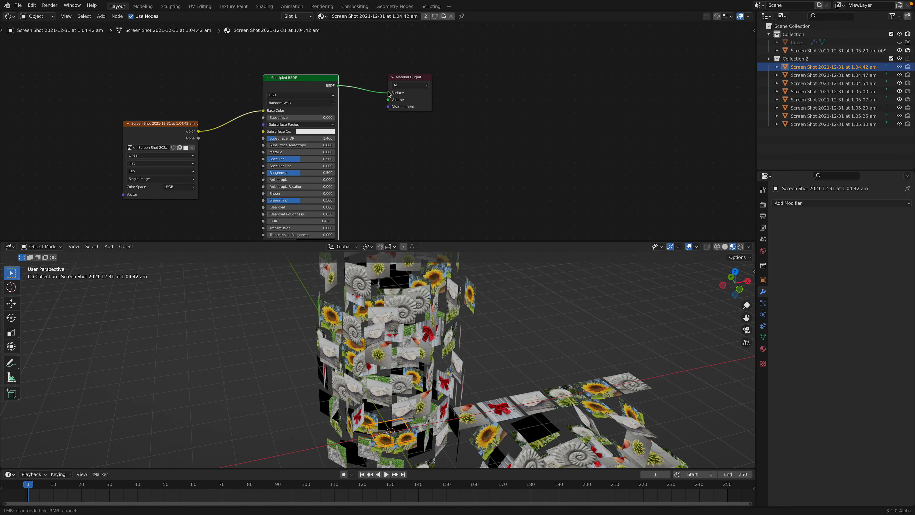
Replace the 1.04.47 am plane's shader nodes with a Principled BSDF linked from the image to the Material Output, and save.
click(817, 75)
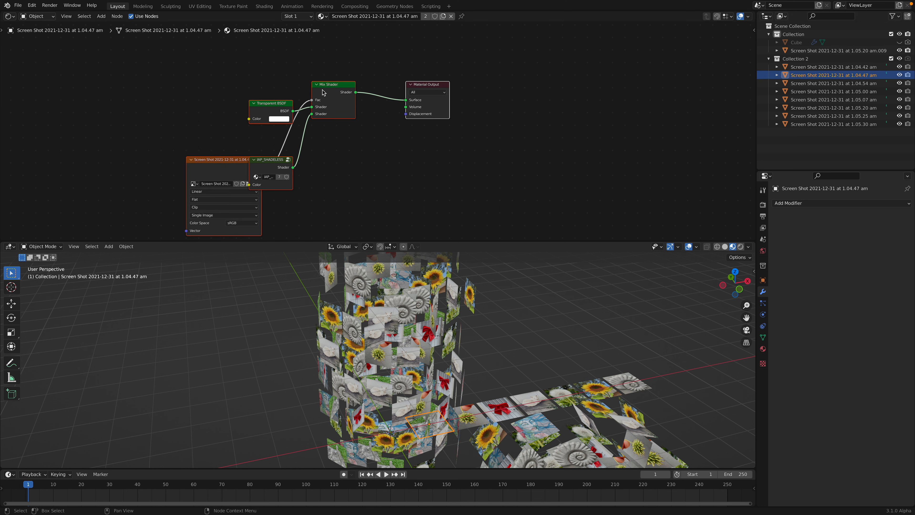
key(x)
key(shift+a)
text(prin)
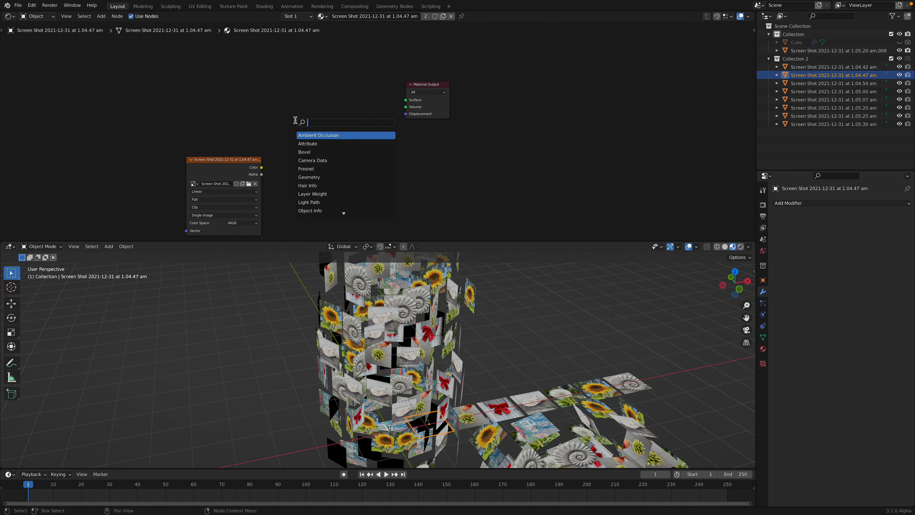
key(Return)
click(278, 104)
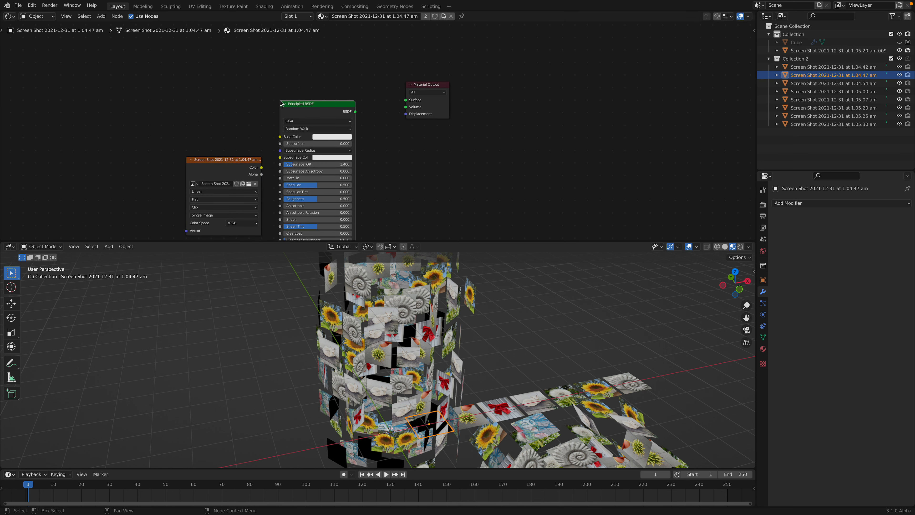
drag(262, 167, 280, 137)
drag(355, 111, 406, 100)
key(ctrl+s)
Delete the Mix Shader, Transparent BSDF and shadeless nodes of the 1.04.54 am plane and move its image texture node aside.
click(822, 84)
click(334, 91)
key(x)
click(286, 107)
key(x)
click(276, 161)
key(x)
drag(253, 168, 225, 144)
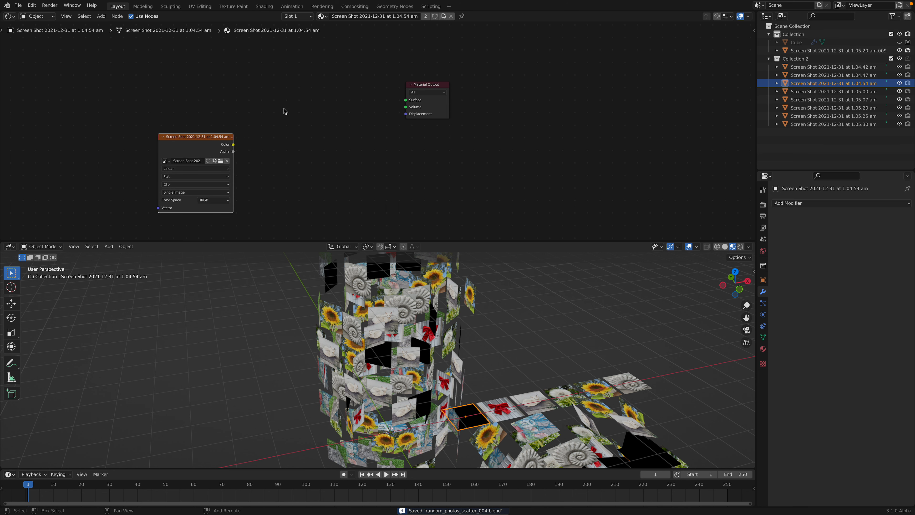
Add a Principled BSDF between the 1.04.54 am image texture and the Material Output, and save the file.
key(shift+a)
text(spri)
key(Return)
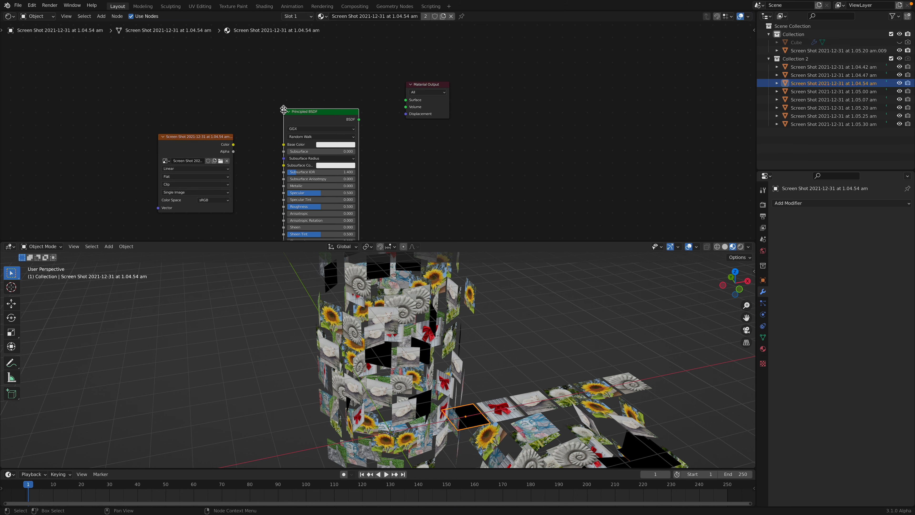
drag(233, 145, 283, 144)
drag(359, 119, 406, 99)
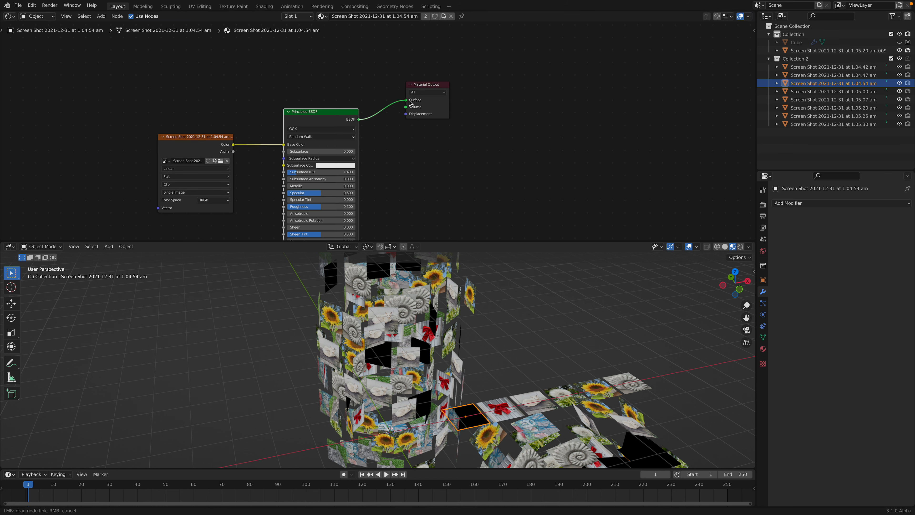
key(ctrl+s)
Remove the old shader nodes from the 1.05.00 am plane's material and move its image texture node aside.
click(787, 92)
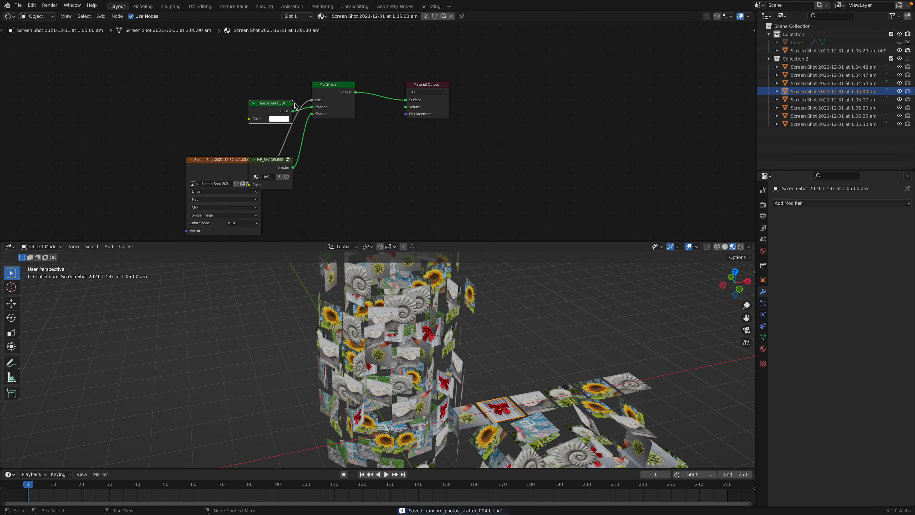
key(x)
click(281, 170)
key(x)
drag(252, 160, 219, 139)
Add a Principled BSDF between the 1.05.00 am image texture and the Material Output, and save the file.
key(shift+a)
click(276, 106)
text(pri)
key(Return)
drag(229, 146, 276, 141)
drag(351, 117, 424, 102)
key(ctrl+s)
Clear the old shader nodes from the 1.05.07 am plane's material and reposition its image texture node.
click(833, 99)
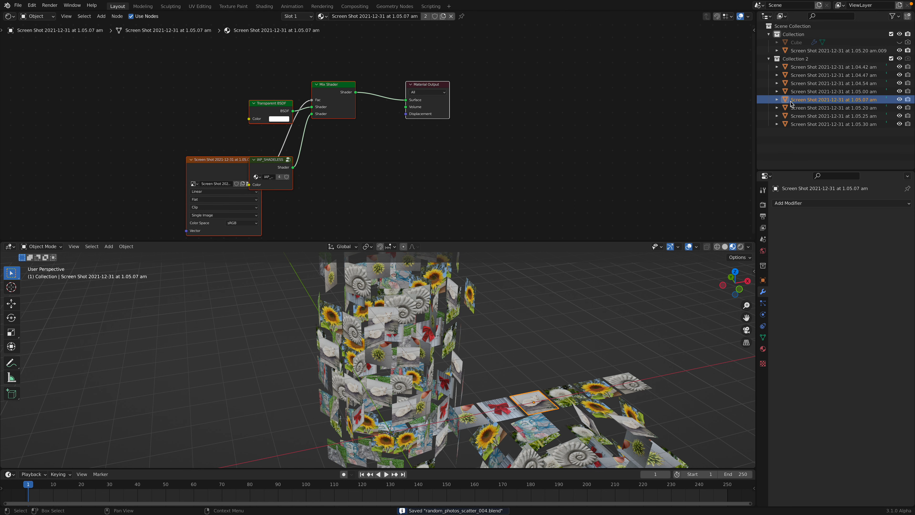
click(268, 111)
key(x)
click(276, 163)
key(x)
mouse_move(231, 161)
mouse_down()
mouse_move(194, 139)
mouse_move(246, 156)
mouse_up()
Add a Principled BSDF to the 1.05.07 am material, link it between the image texture and the output, and save.
key(shift+a)
click(246, 121)
text(pri)
key(Return)
click(246, 120)
drag(321, 130, 405, 100)
key(ctrl+s)
Delete the Mix Shader, Transparent BSDF and shadeless nodes from the 1.05.20 am plane's material.
click(824, 107)
click(342, 88)
key(x)
click(269, 111)
key(x)
click(284, 162)
key(shift+a)
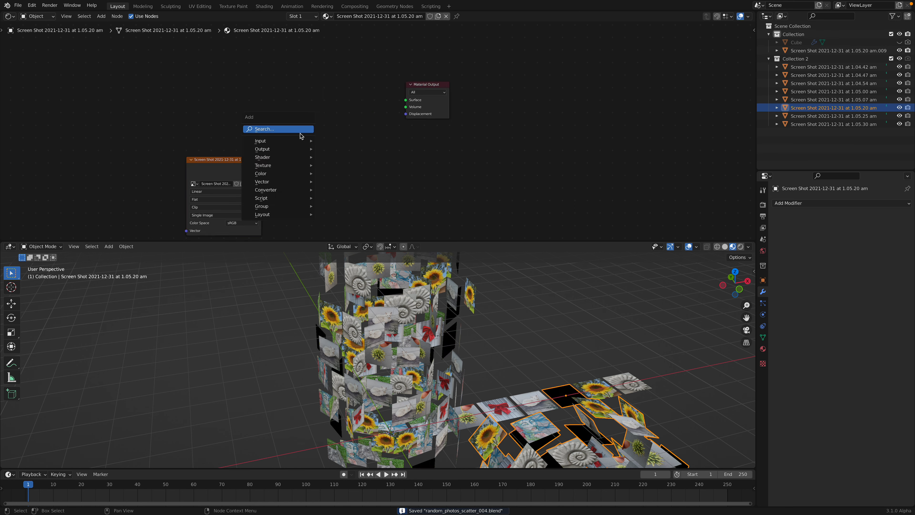
key(Escape)
click(271, 152)
click(272, 159)
key(x)
Add a Principled BSDF to the 1.05.20 am material, linking image Color to Base Color and BSDF to Surface.
key(shift+a)
text(prin)
key(Return)
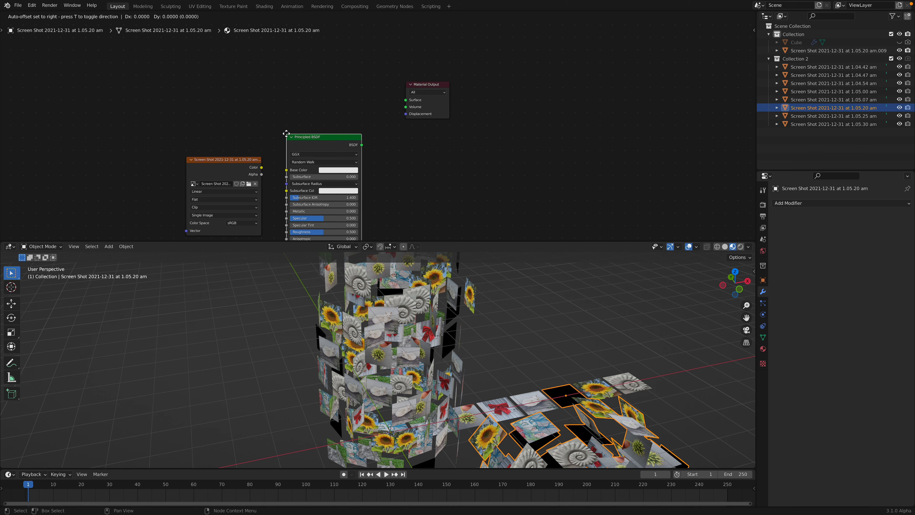
click(288, 120)
drag(261, 167, 288, 151)
drag(365, 126, 406, 99)
Delete the Mix Shader, Transparent BSDF and shadeless nodes from the 1.05.25 am plane's material.
click(825, 117)
click(331, 101)
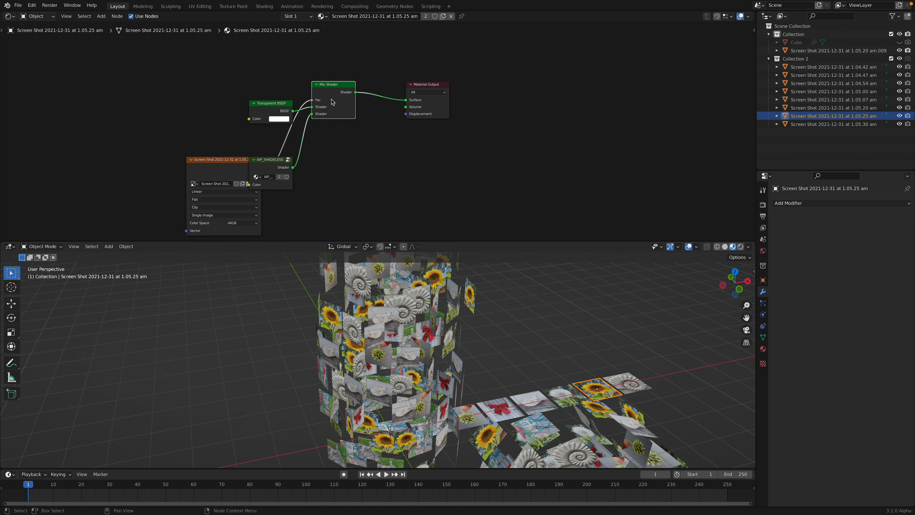
key(x)
click(274, 112)
key(x)
click(276, 160)
key(x)
Add a Principled BSDF to the 1.05.25 am material, linking image Color to Base Color and BSDF to Surface.
key(shift+a)
text(prin)
key(Return)
click(294, 114)
drag(261, 167, 294, 150)
drag(369, 125, 406, 100)
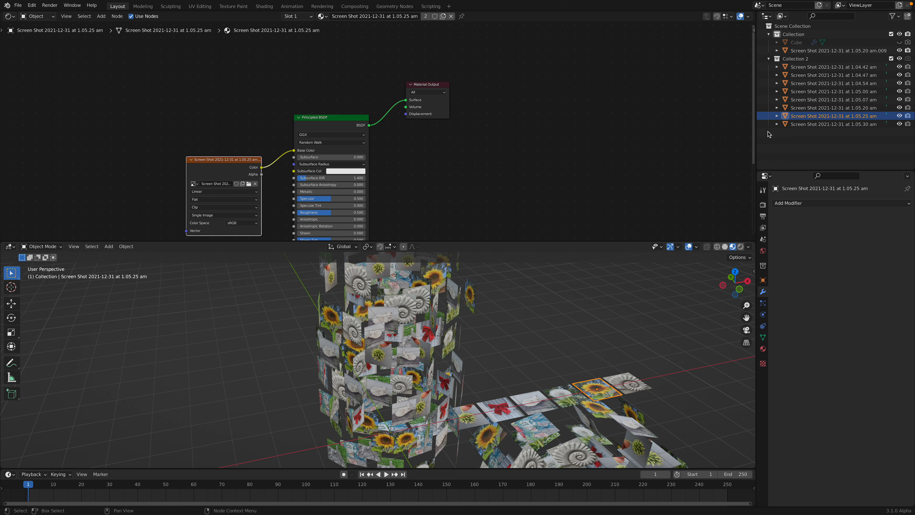
Delete the Mix Shader, Transparent BSDF and shadeless nodes from the 1.05.30 am plane's material.
click(792, 125)
click(333, 94)
key(x)
click(274, 113)
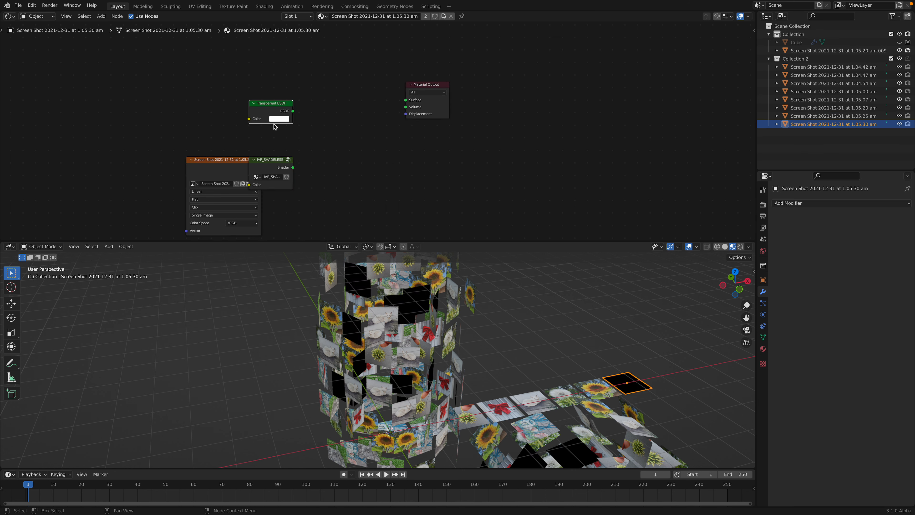
key(x)
click(276, 163)
key(x)
Add a Principled BSDF between the 1.05.30 am image texture and the Material Output, and save the file.
key(shift+a)
text(spri)
key(Return)
click(293, 126)
drag(261, 167, 292, 161)
drag(368, 137, 406, 100)
scroll(411, 173, up, 2)
key(ctrl+s)
Set the 1.05.00 am material's Metallic to 0.466 and Roughness to 0.275, and save the file.
drag(313, 173, 313, 145)
middle_drag(415, 310, 584, 303)
click(795, 93)
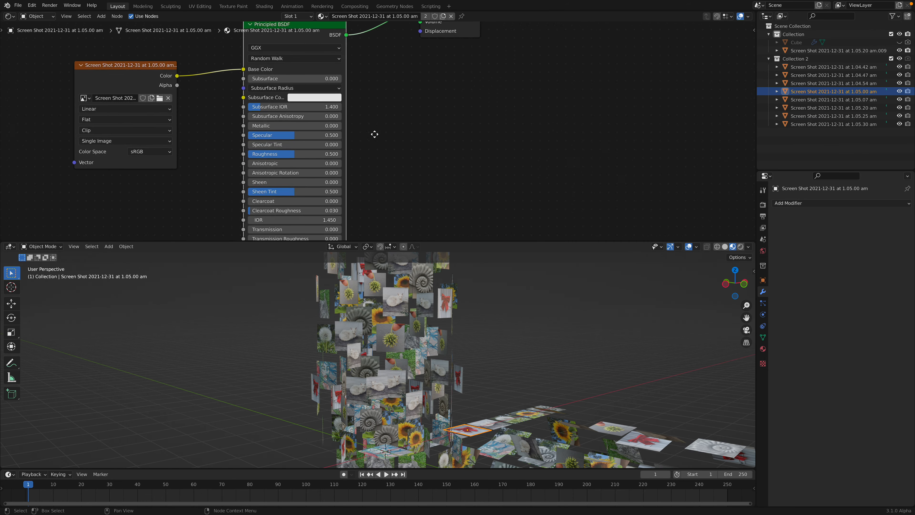
drag(259, 147, 256, 175)
middle_drag(441, 305, 458, 371)
key(ctrl+s)
scroll(458, 319, down, 3)
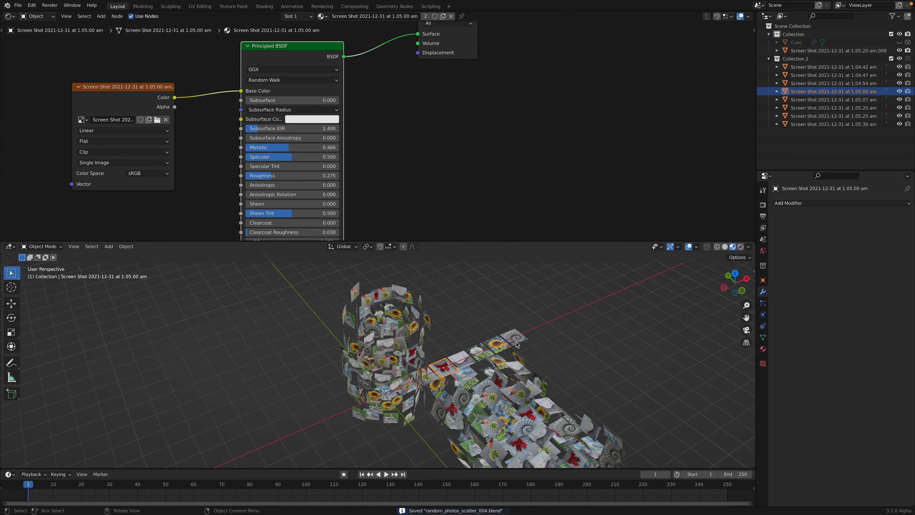
Hide Collection 2, select the joined photo cylinder and save the file.
click(900, 43)
click(900, 42)
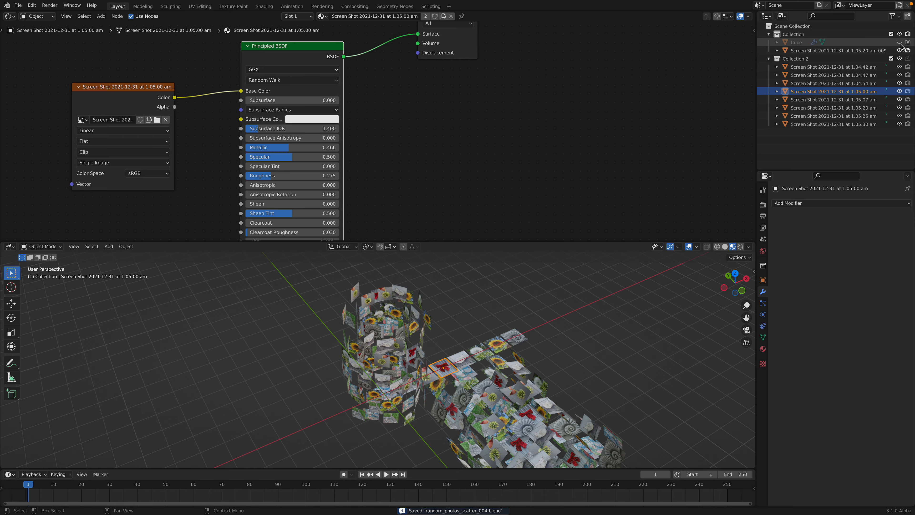
click(899, 59)
scroll(442, 368, up, 1)
click(423, 378)
middle_drag(482, 364, 517, 347)
scroll(437, 350, up, 1)
key(ctrl+s)
Export the photo cylinder as binary glTF 2.0 to the Desktop, overwriting random_photos_scatter_003.glb.
click(19, 6)
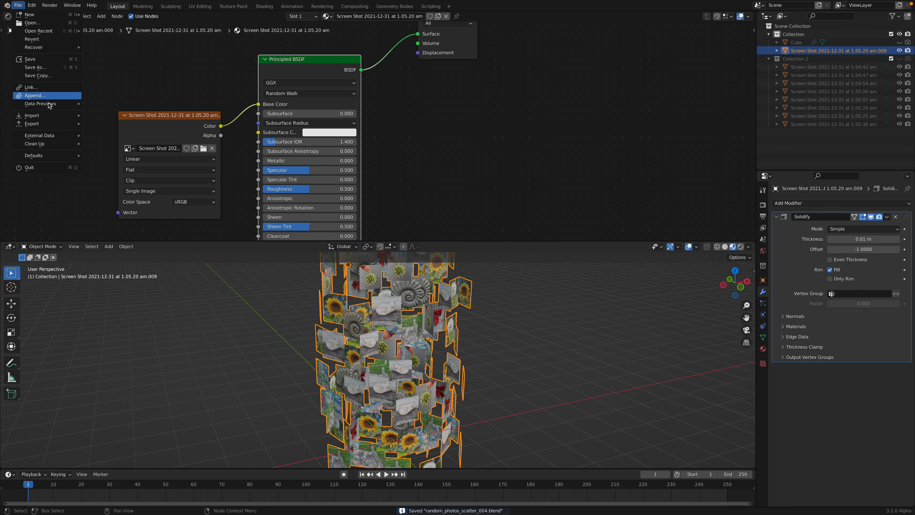
mouse_move(51, 123)
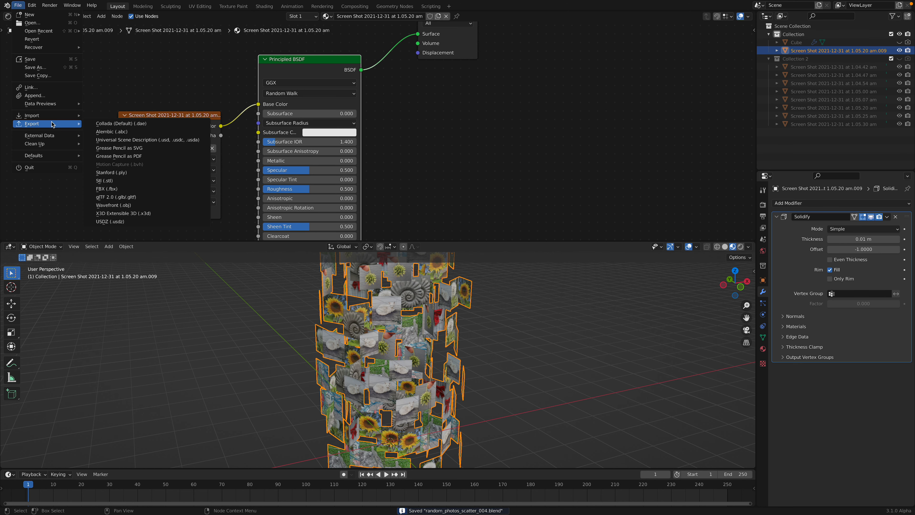
click(174, 197)
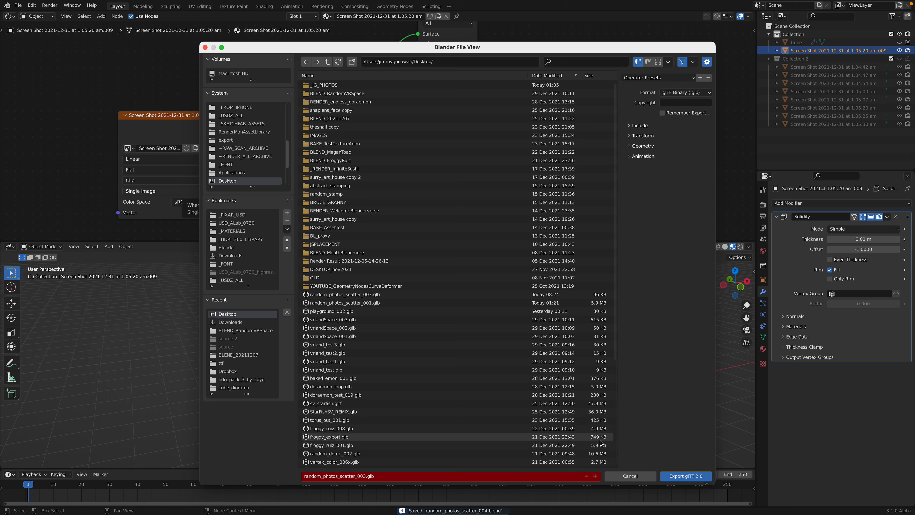
click(685, 476)
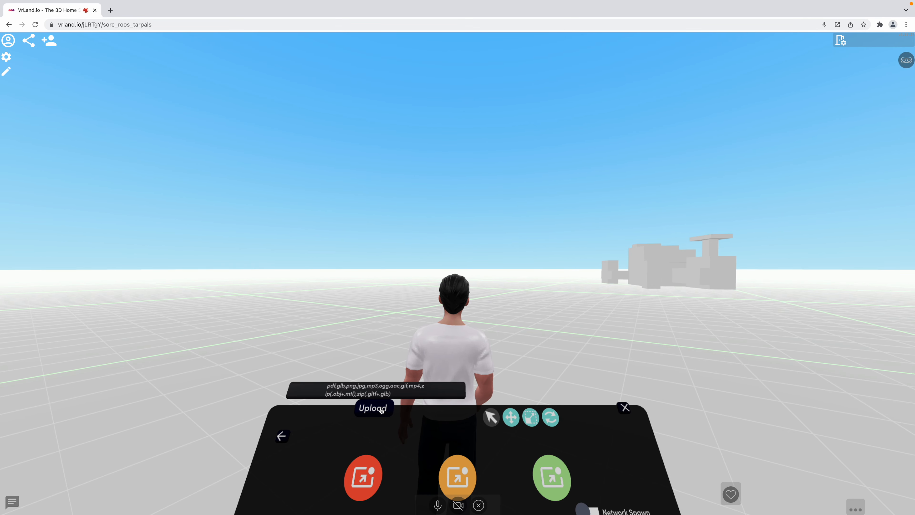
In VrLand in Chrome, upload random_photos_scatter_003.glb from the Desktop and return to the main asset list.
click(373, 409)
click(452, 105)
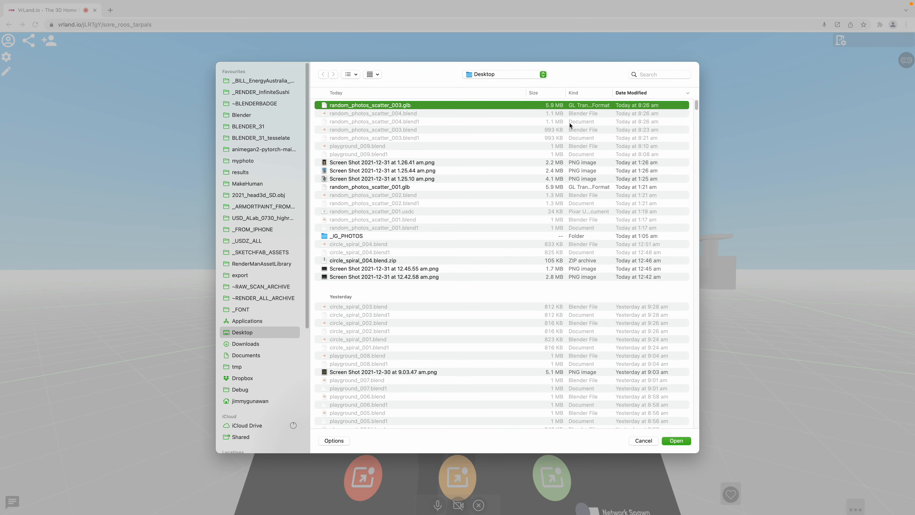
click(665, 437)
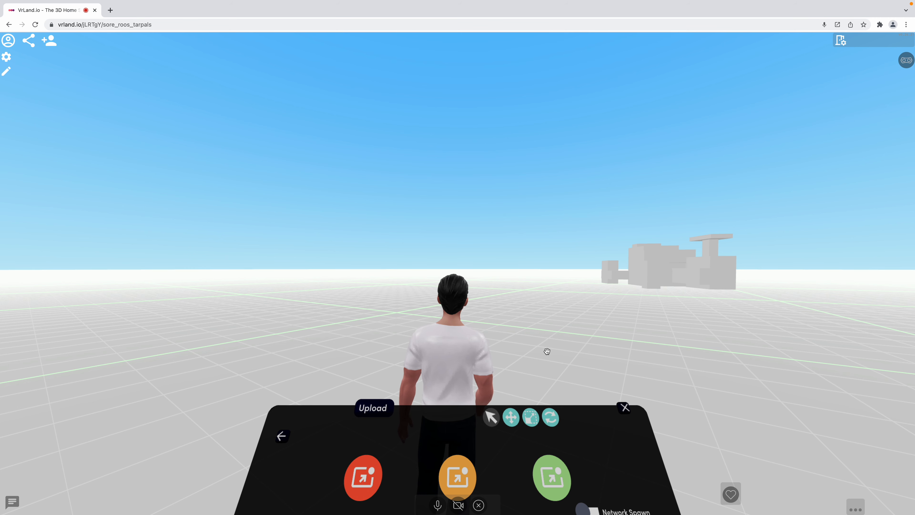
click(281, 437)
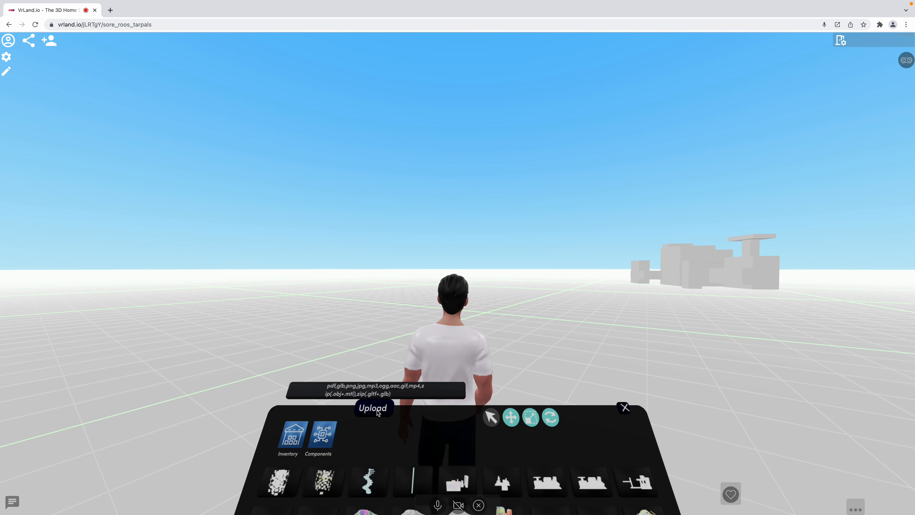
Upload random_photos_scatter_003.glb again while in VrLand's main asset list and tilt the view to show more of it.
click(377, 410)
click(401, 107)
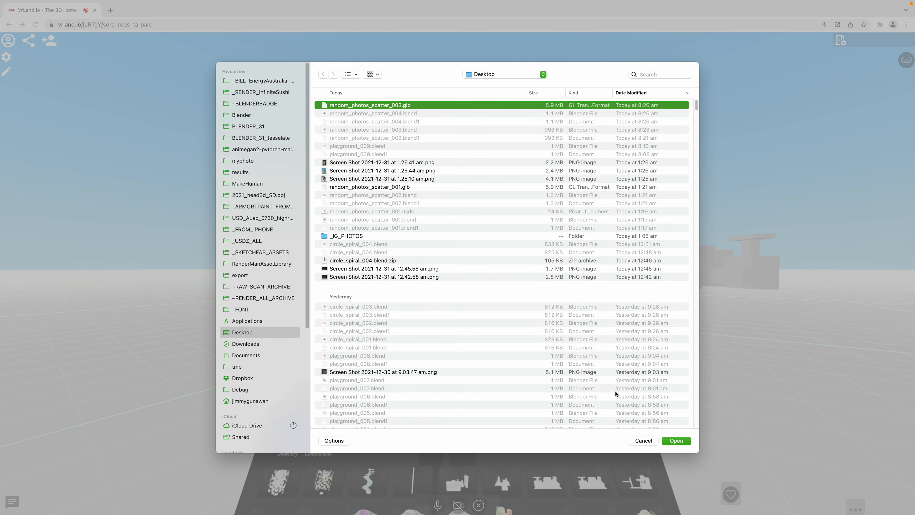
click(674, 442)
drag(320, 339, 261, 404)
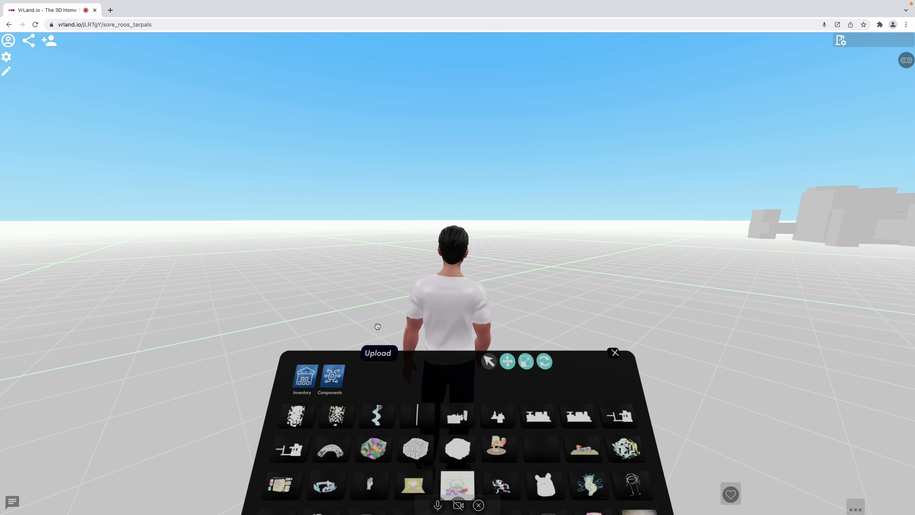
Reload the VrLand space, turn the view toward the empty ground and reopen edit mode.
click(728, 25)
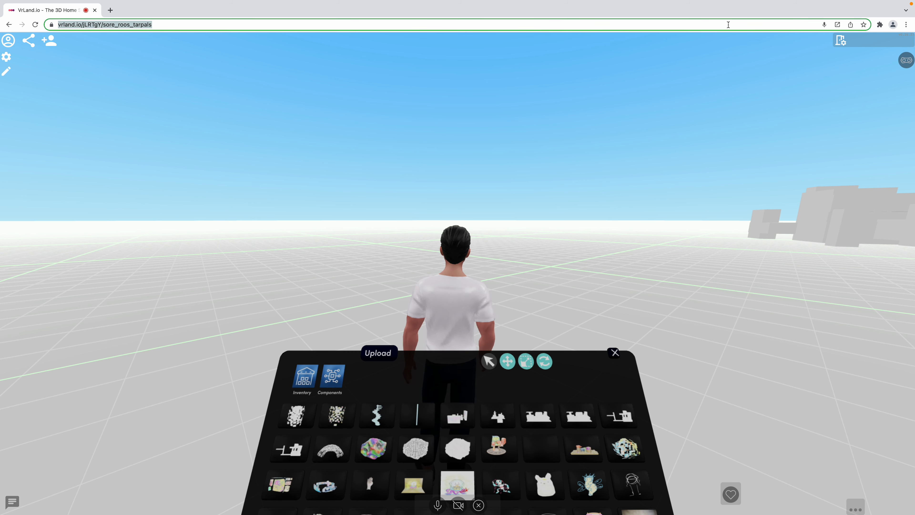
key(Return)
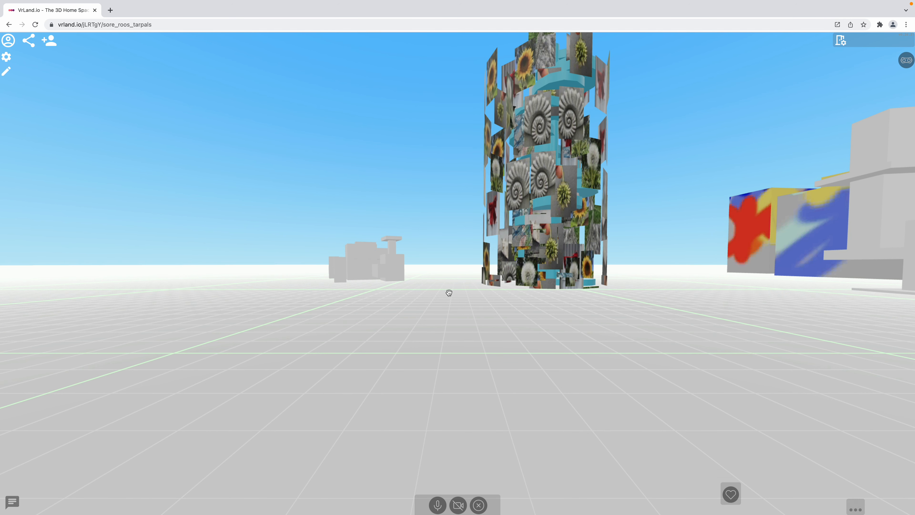
drag(291, 295, 220, 292)
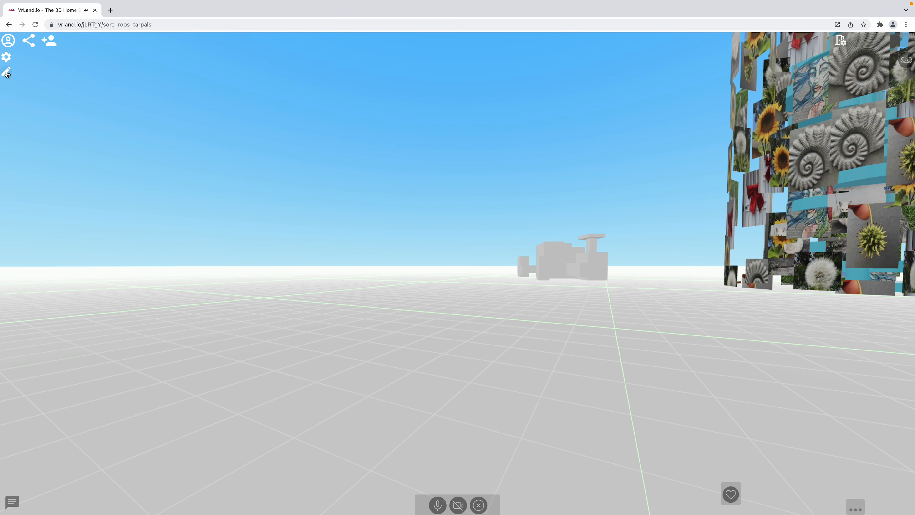
click(6, 71)
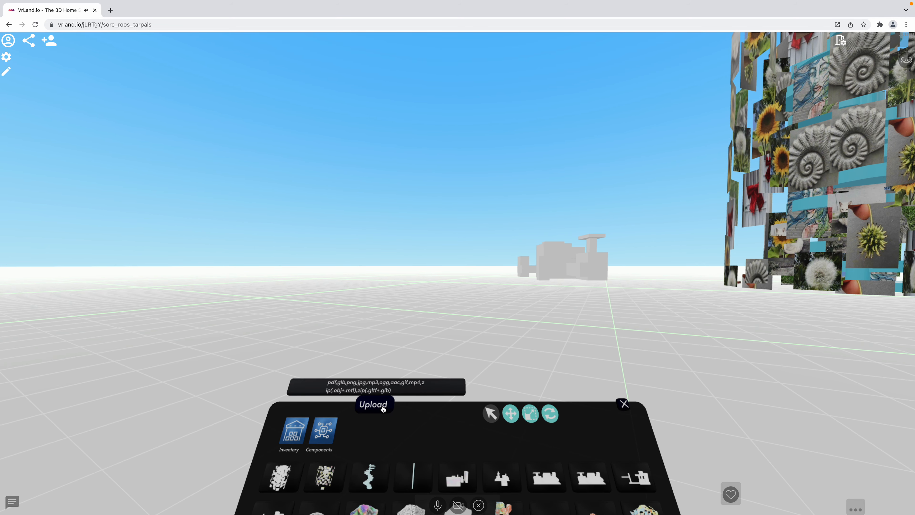
Upload random_photos_scatter_003x.glb from the Desktop and turn the view across the empty ground.
click(373, 405)
click(402, 105)
click(675, 440)
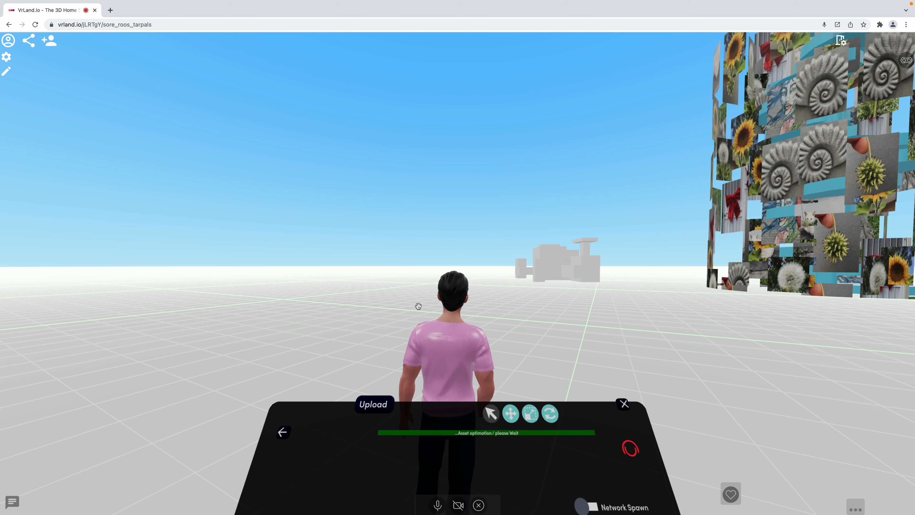
drag(418, 306, 536, 392)
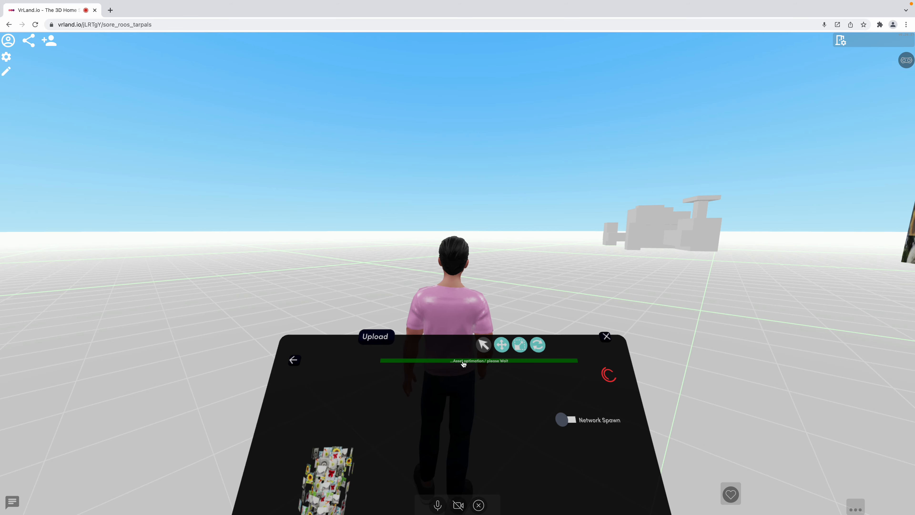
drag(470, 258, 339, 241)
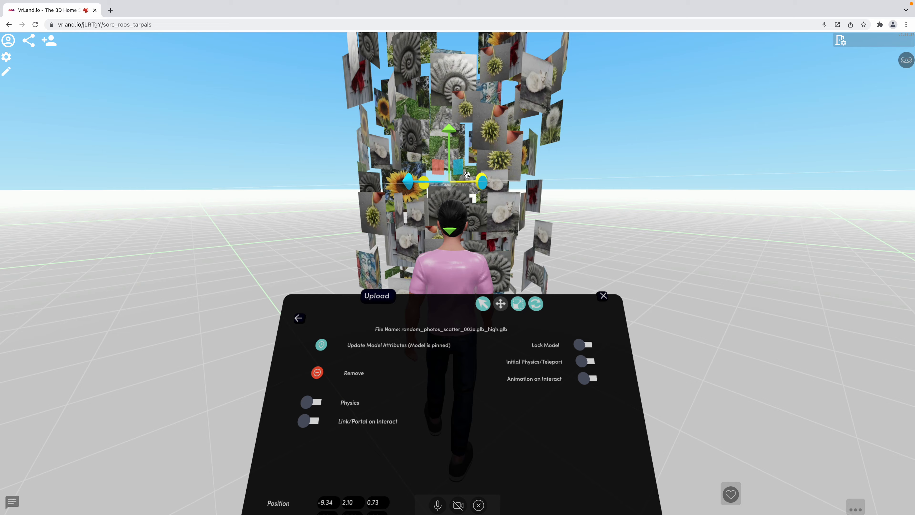
Move the avatar around the placed 003x photo cylinder to inspect its photos from another side.
key(space)
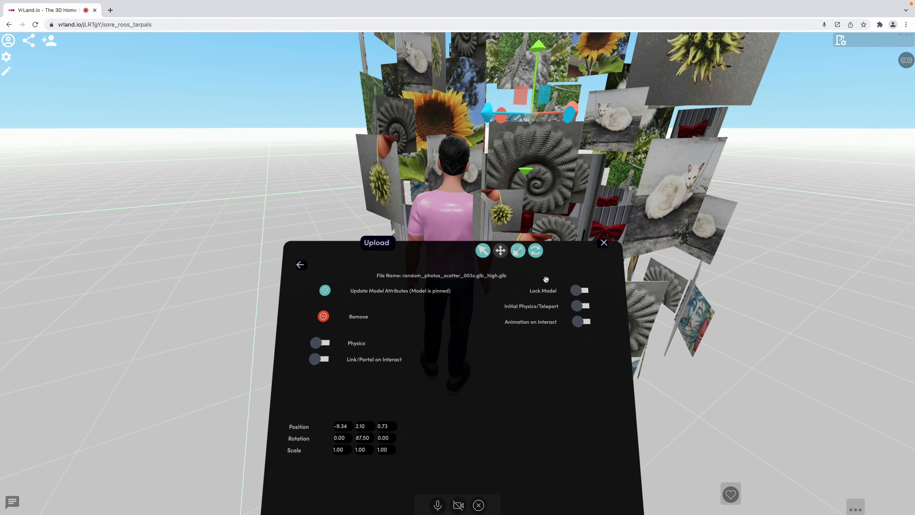
drag(546, 280, 671, 168)
key(a)
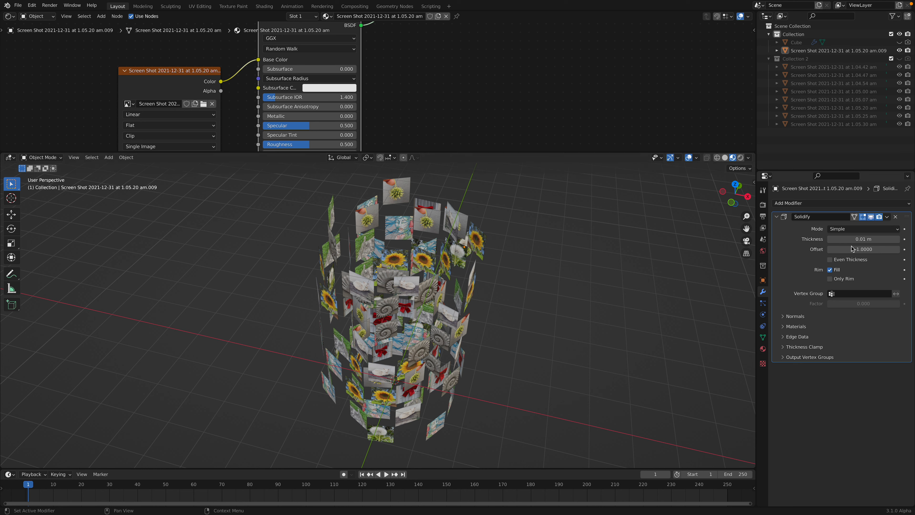
Switch to Blender, set the photo cylinder's Solidify thickness to 0.09 m and show the viewport in solid shading.
drag(863, 239, 886, 239)
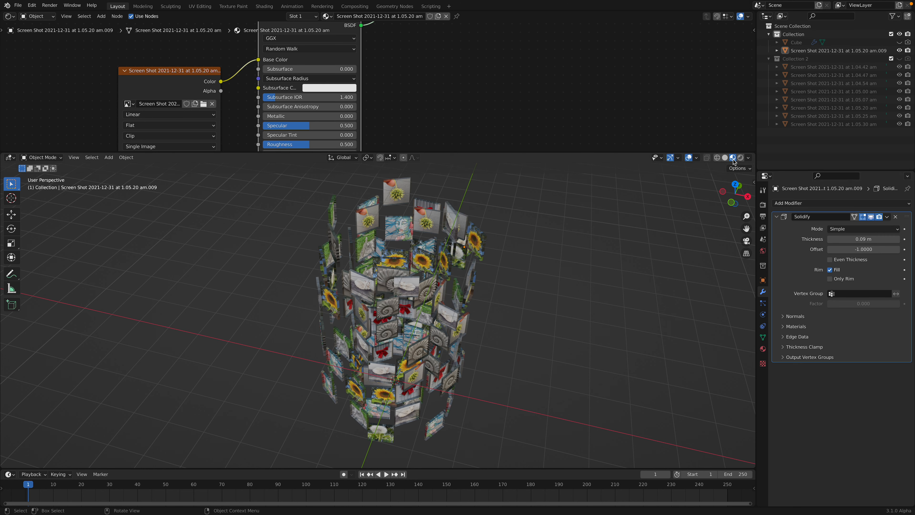
click(725, 157)
click(748, 159)
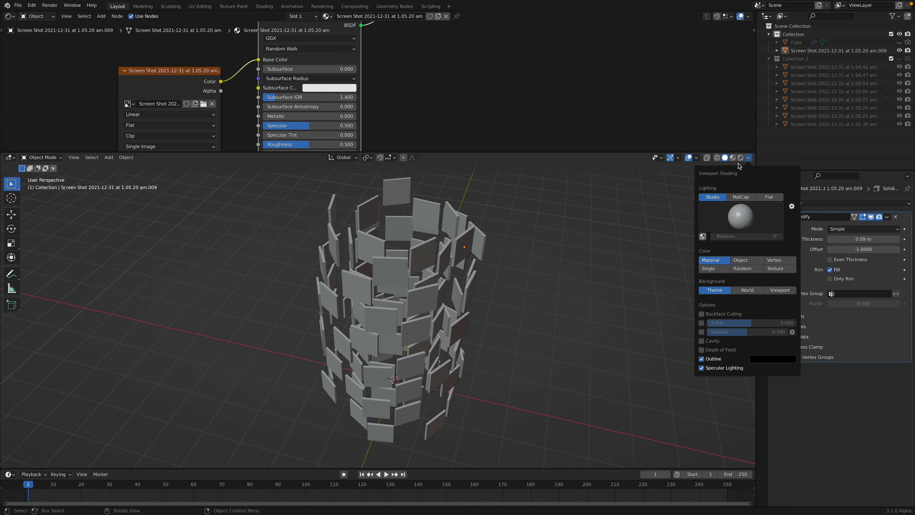
Convert the solidified photo cylinder to a mesh.
middle_drag(479, 259, 504, 256)
click(458, 246)
right_click(480, 244)
mouse_move(480, 267)
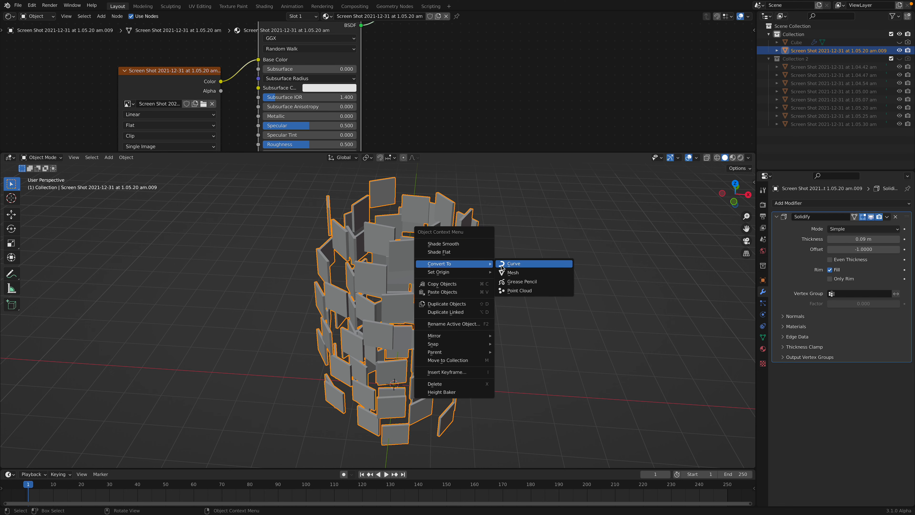
click(512, 272)
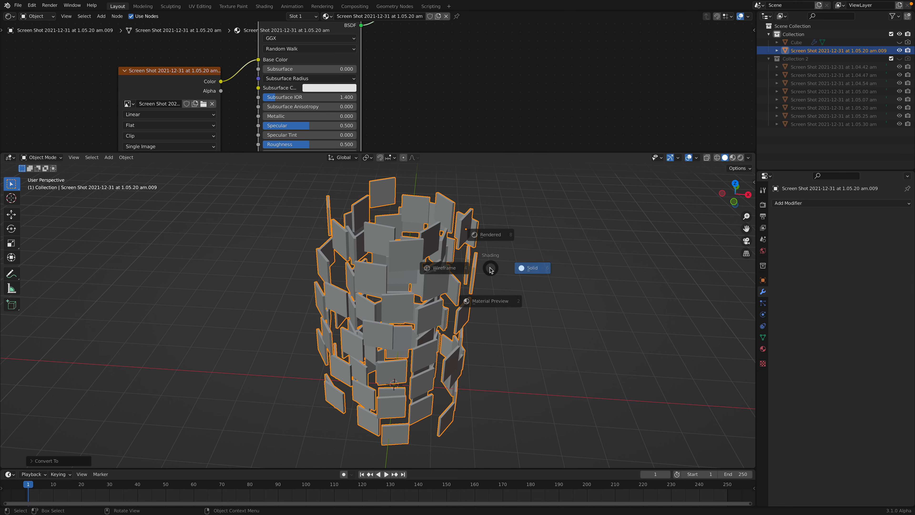
Turn on the Face Orientation overlay and check the converted cylinder's face directions from another side.
key(z)
click(497, 268)
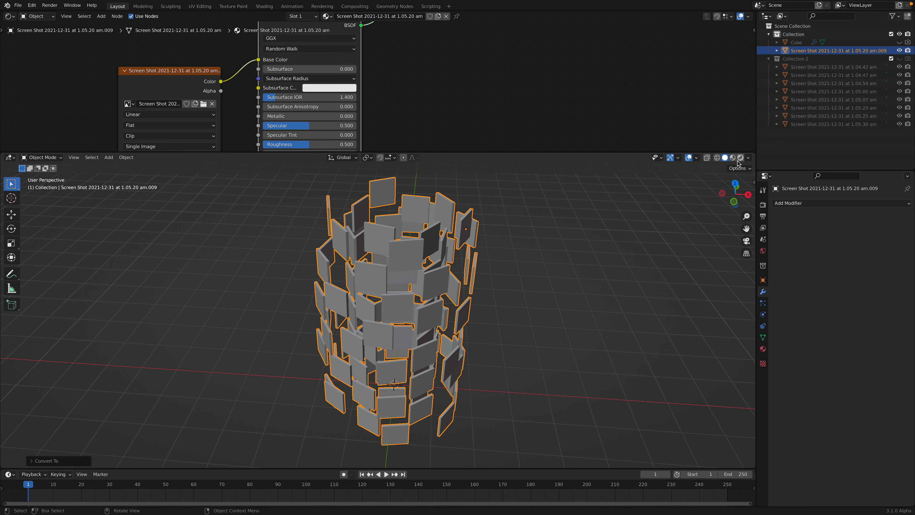
click(748, 157)
click(658, 307)
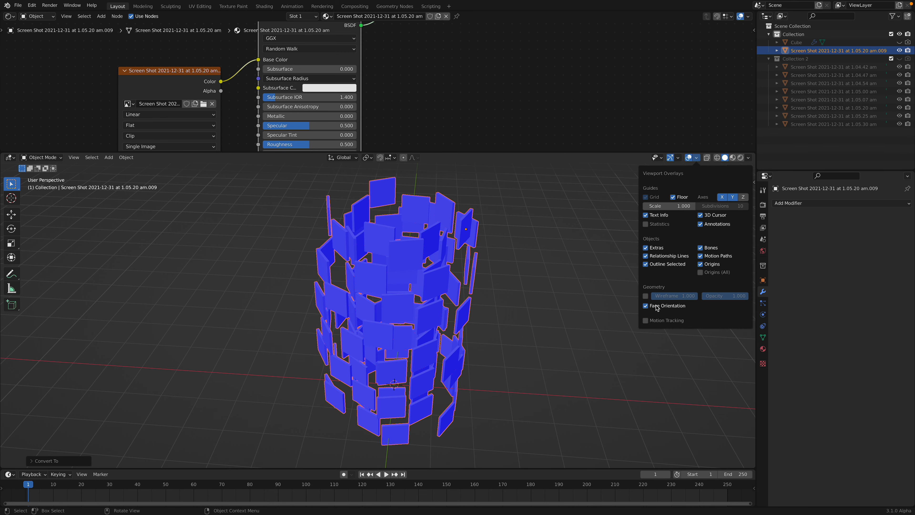
middle_drag(476, 305, 458, 301)
click(507, 265)
click(454, 299)
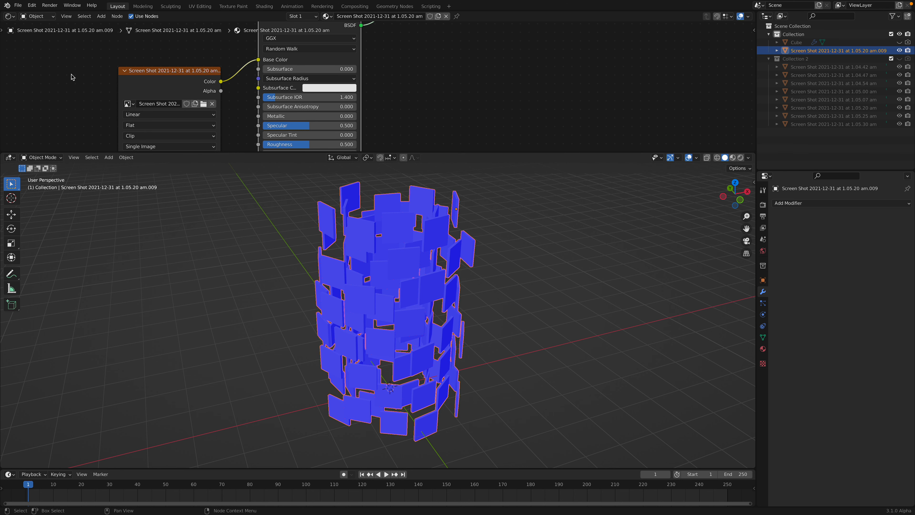
Export the thickened cylinder as binary glTF 2.0 to the Desktop, named random_photos_scatter_004.glb.
click(18, 7)
mouse_move(54, 123)
click(170, 199)
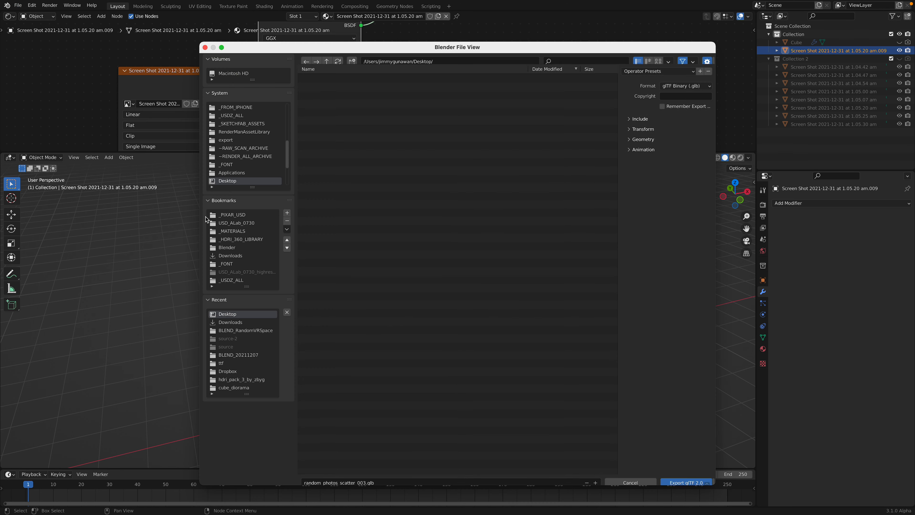
click(595, 475)
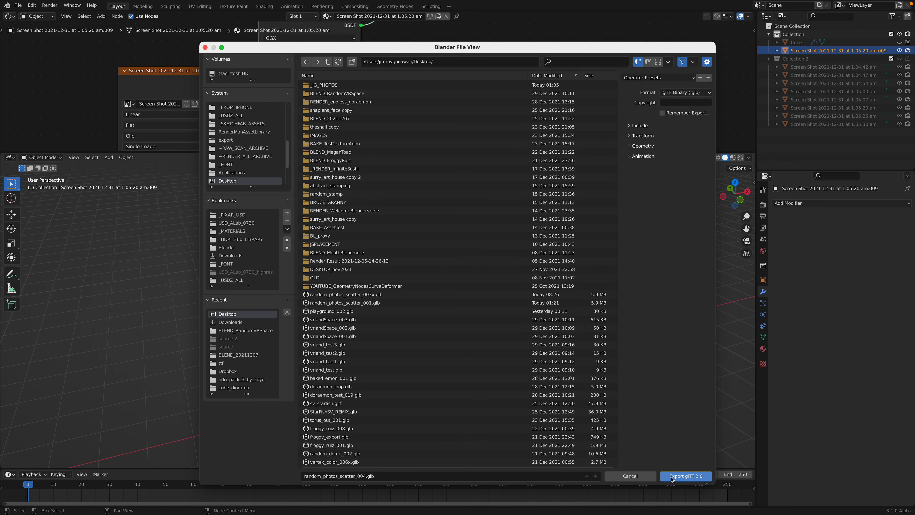
click(686, 476)
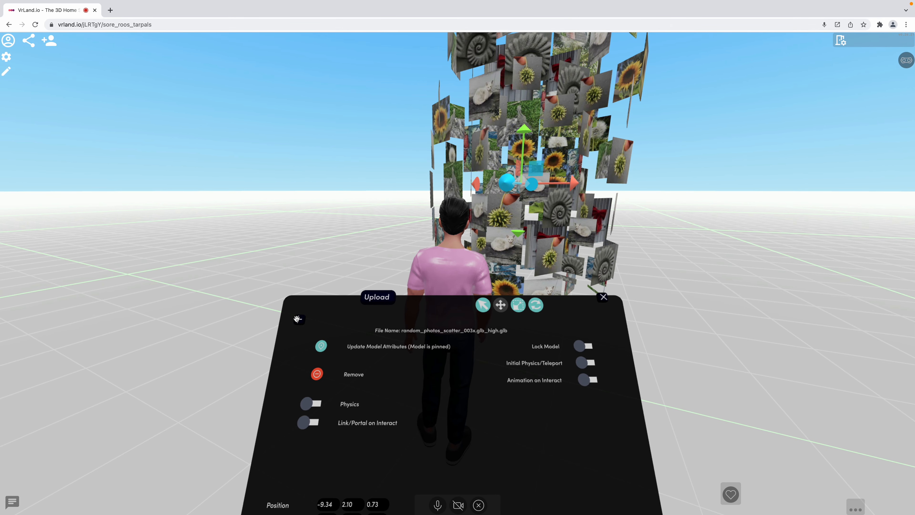
In VrLand in Chrome, upload random_photos_scatter_004.glb and scale the placed 003x cylinder before returning to selection mode.
click(371, 298)
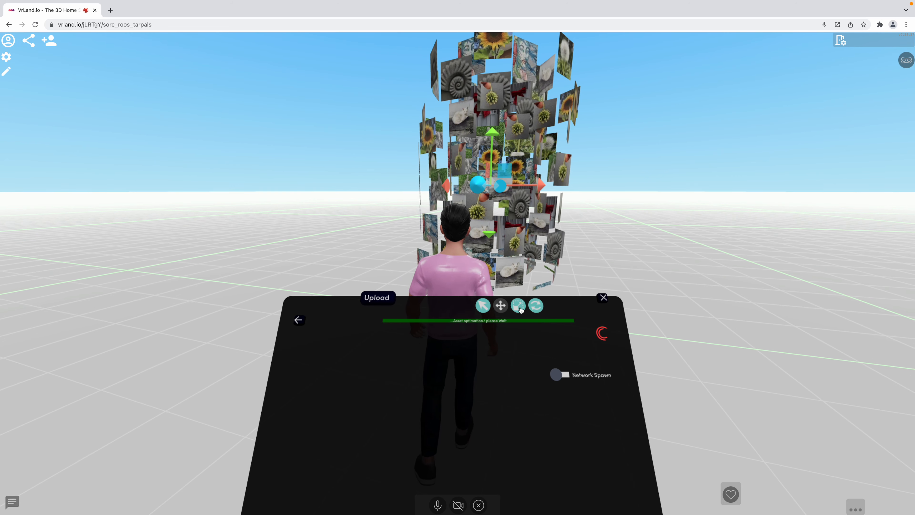
click(519, 305)
key(s)
key(a)
drag(570, 188, 575, 191)
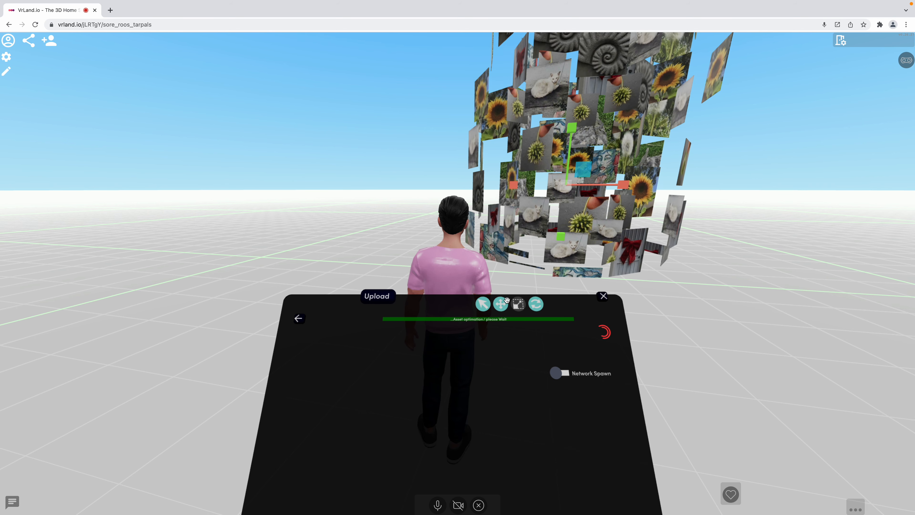
key(s)
click(483, 304)
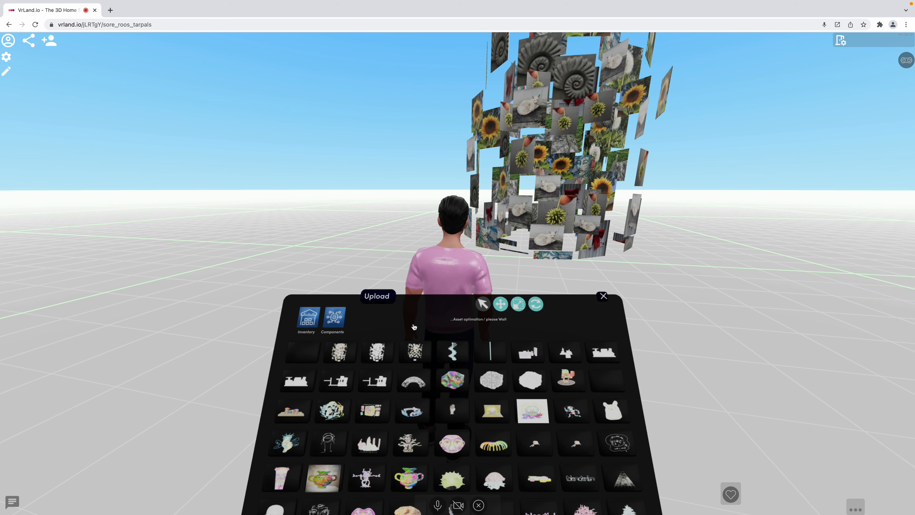
Open the newly uploaded random_photos_scatter_004.glb asset and place its high version on the ground beside the 003x cylinder.
click(303, 352)
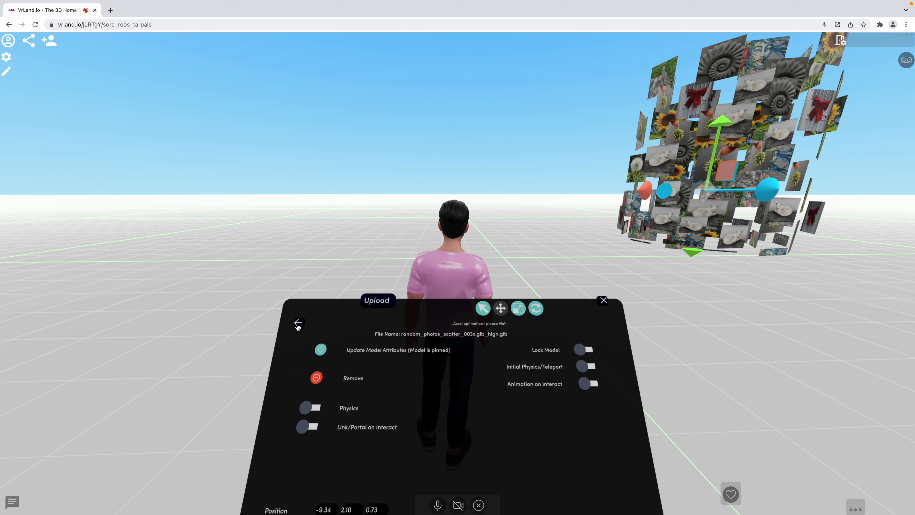
click(297, 325)
click(302, 358)
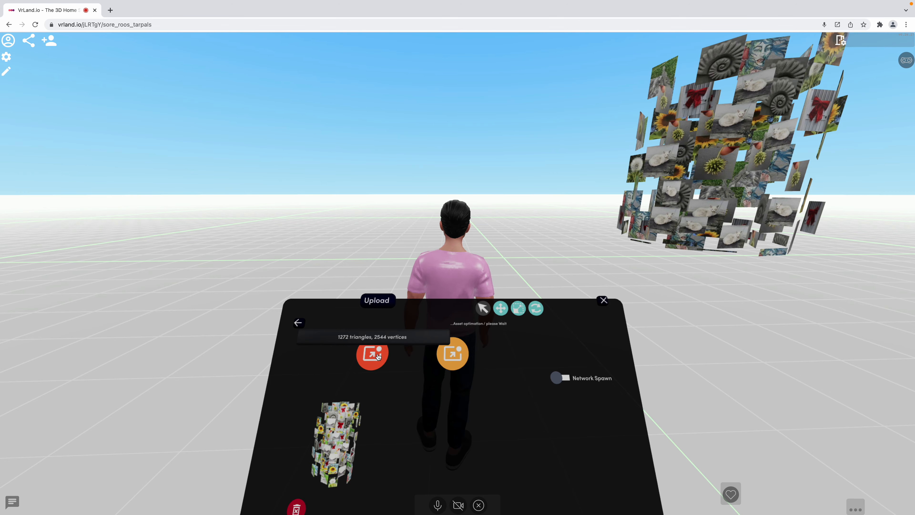
click(373, 355)
click(614, 218)
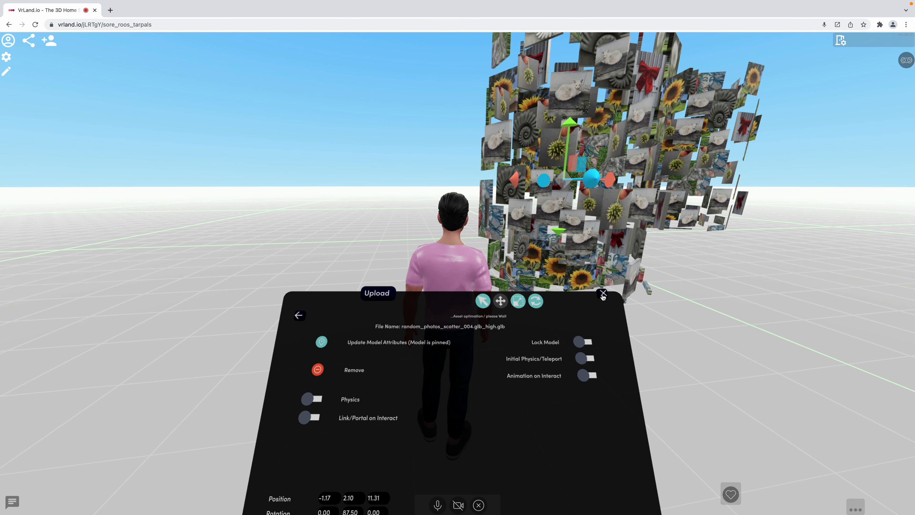
Close the edit panel and walk the avatar into the new photo cylinder to examine its photos from inside.
click(603, 294)
key(w)
key(w)
key(a)
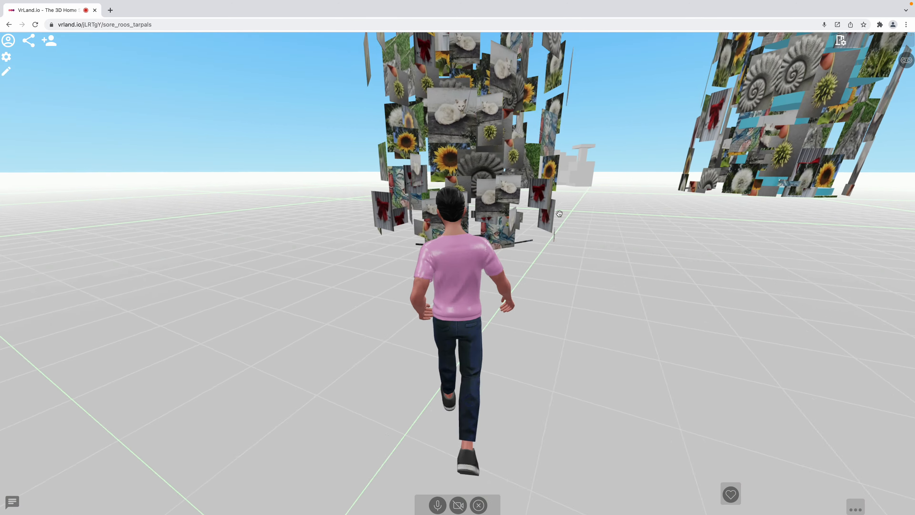
key(w)
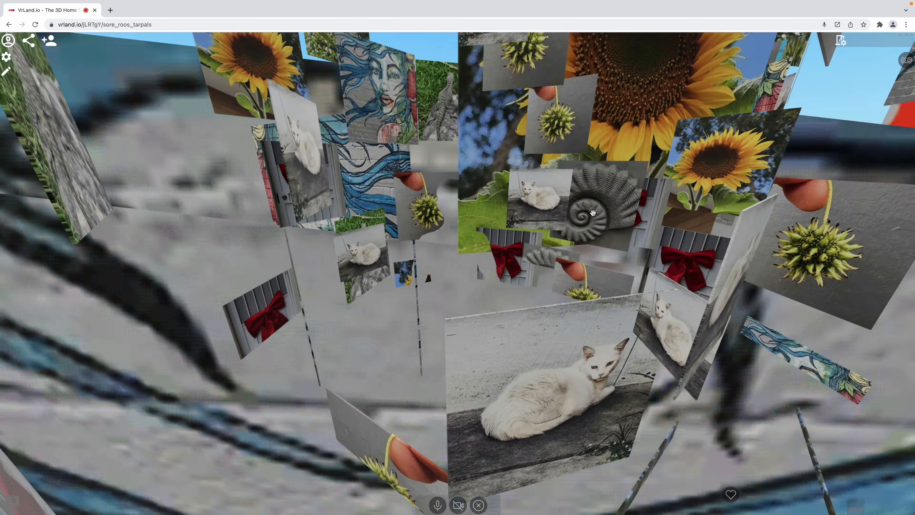